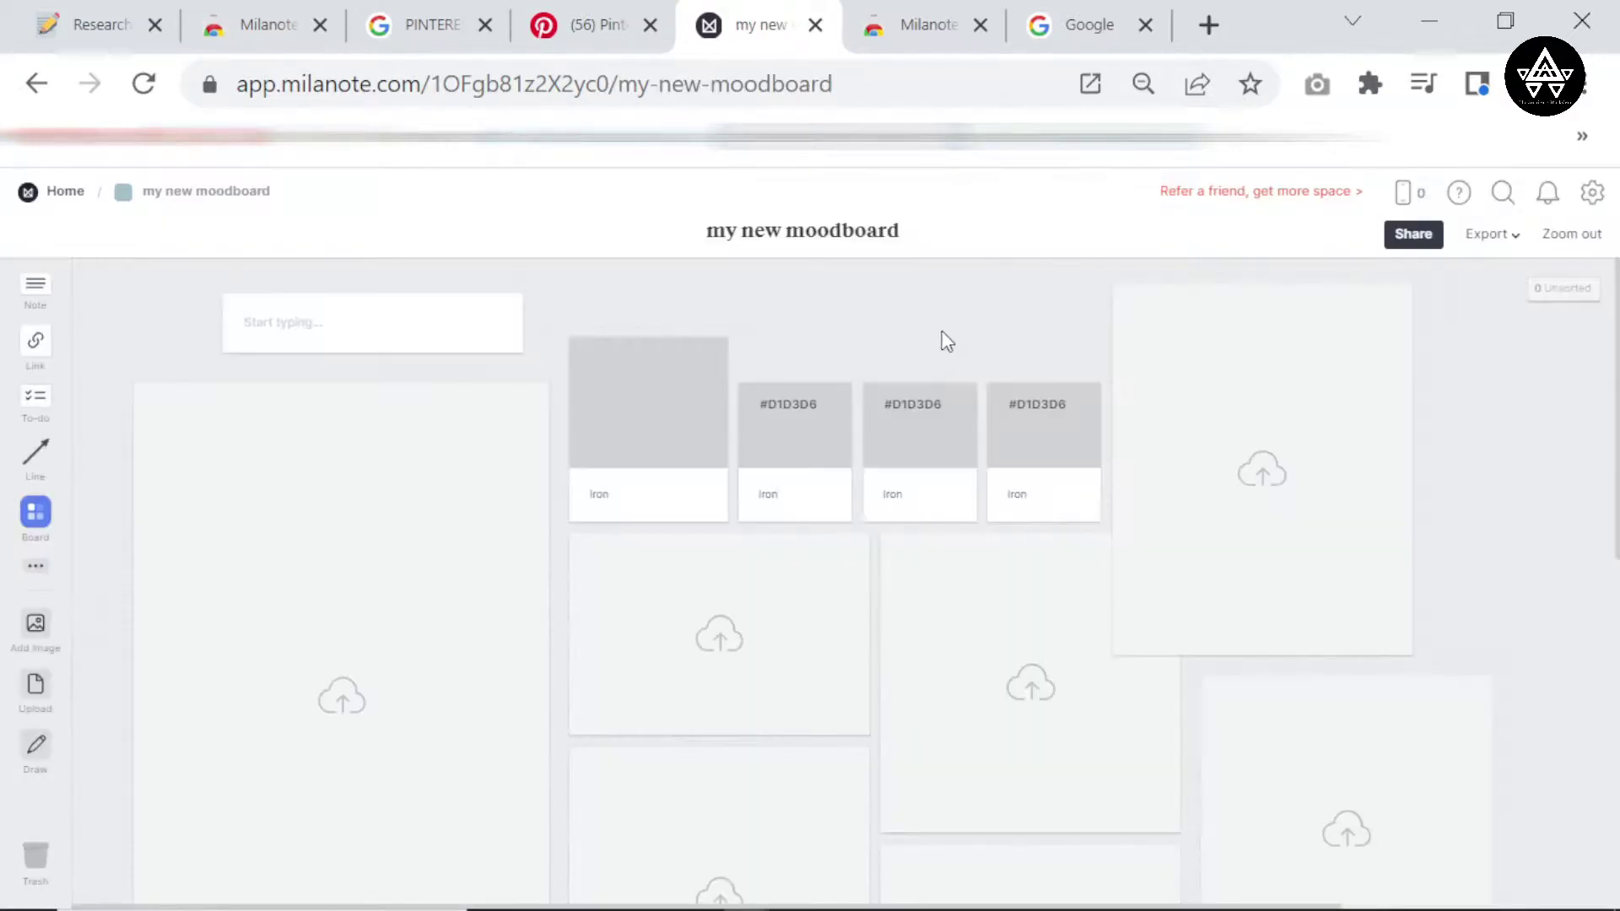
Scroll up and down to survey the moodboard.
scroll(864, 513, down, 4)
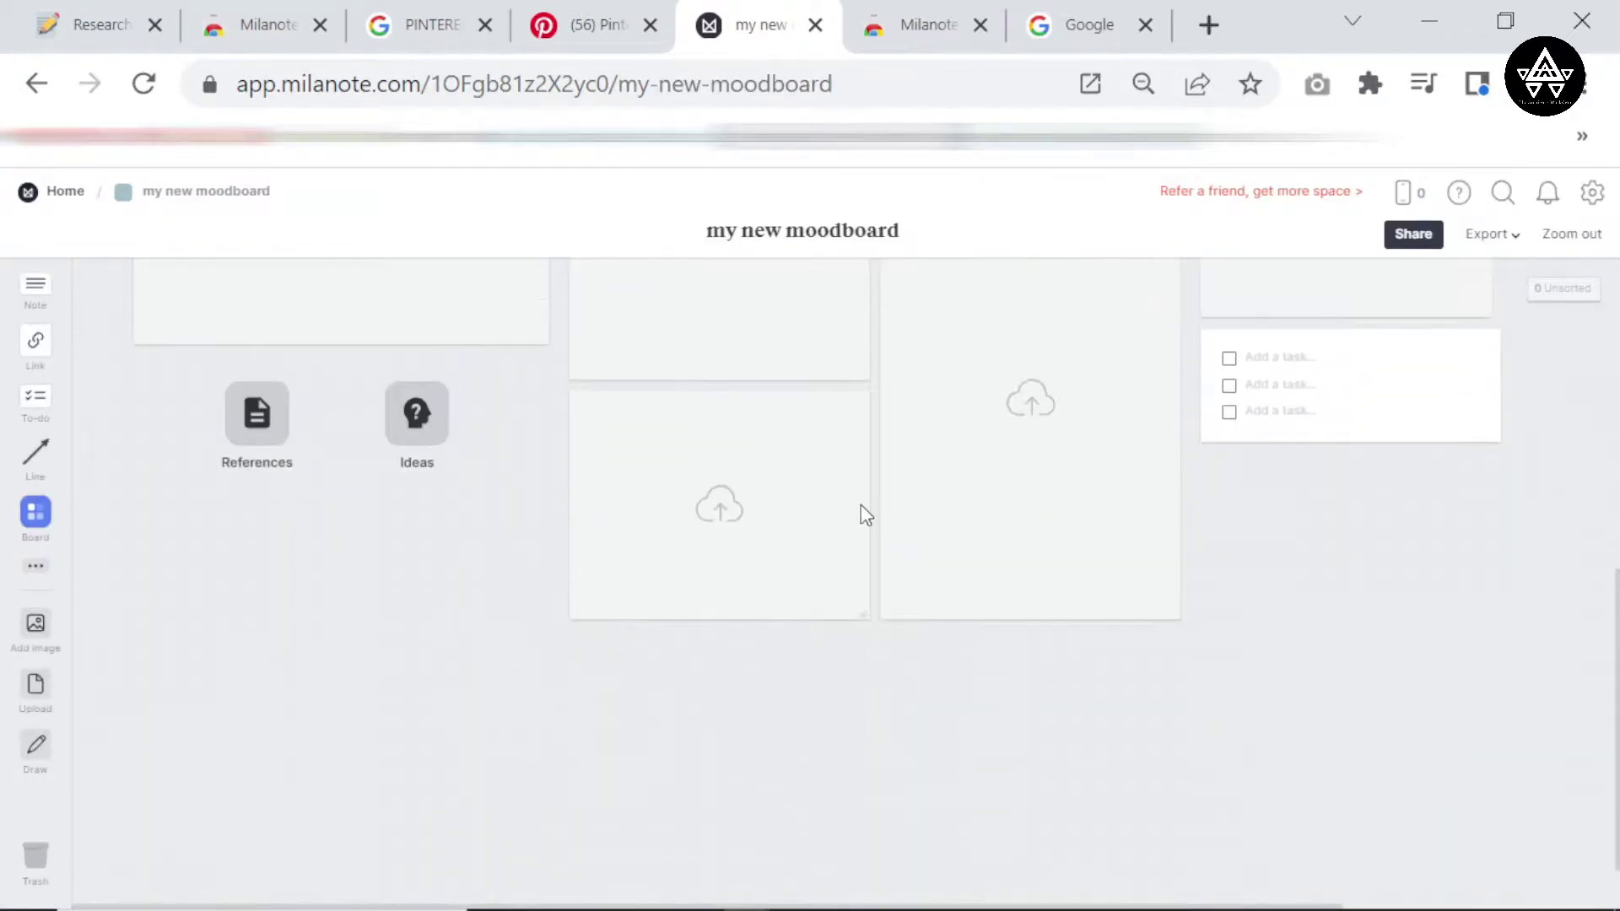
scroll(864, 513, up, 4)
scroll(886, 485, down, 3)
scroll(901, 456, up, 3)
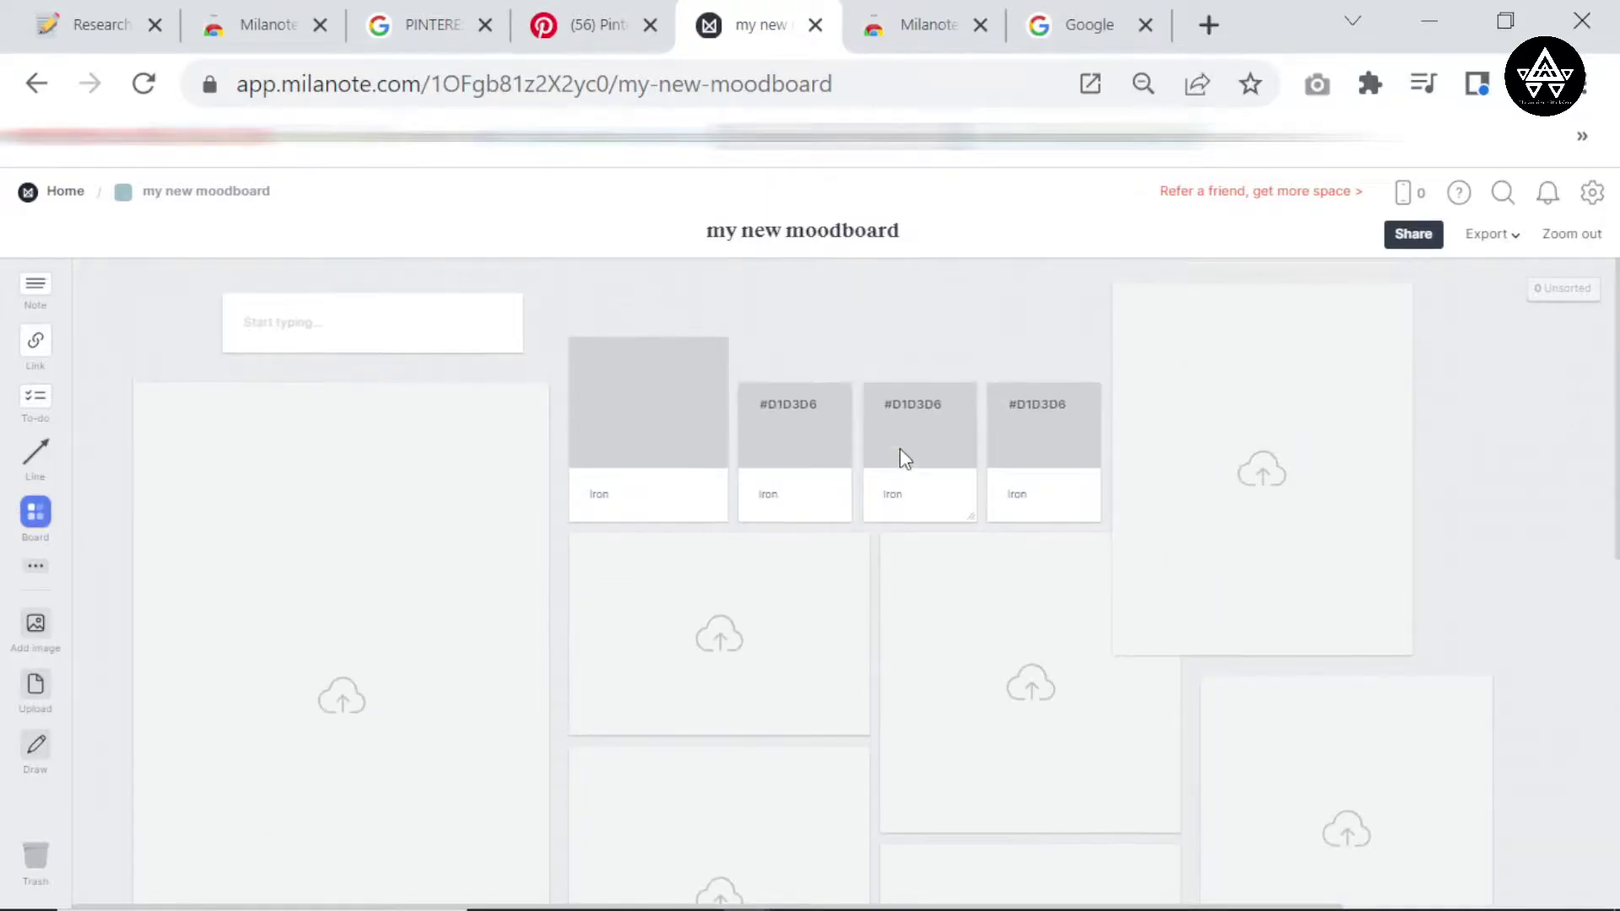
scroll(857, 479, down, 4)
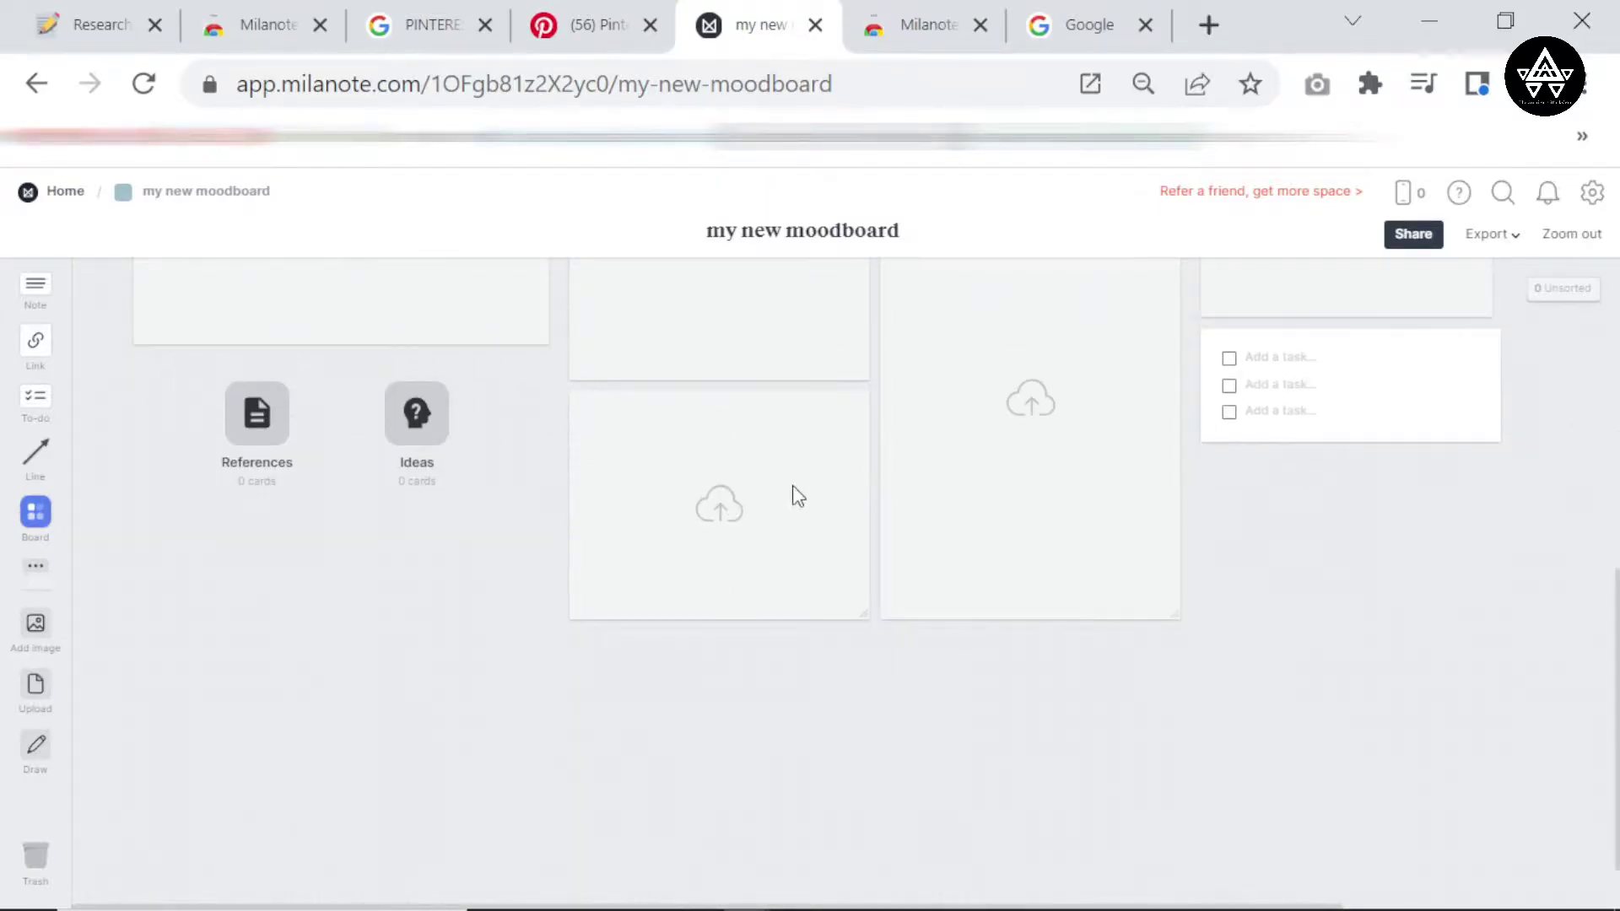
scroll(793, 487, up, 3)
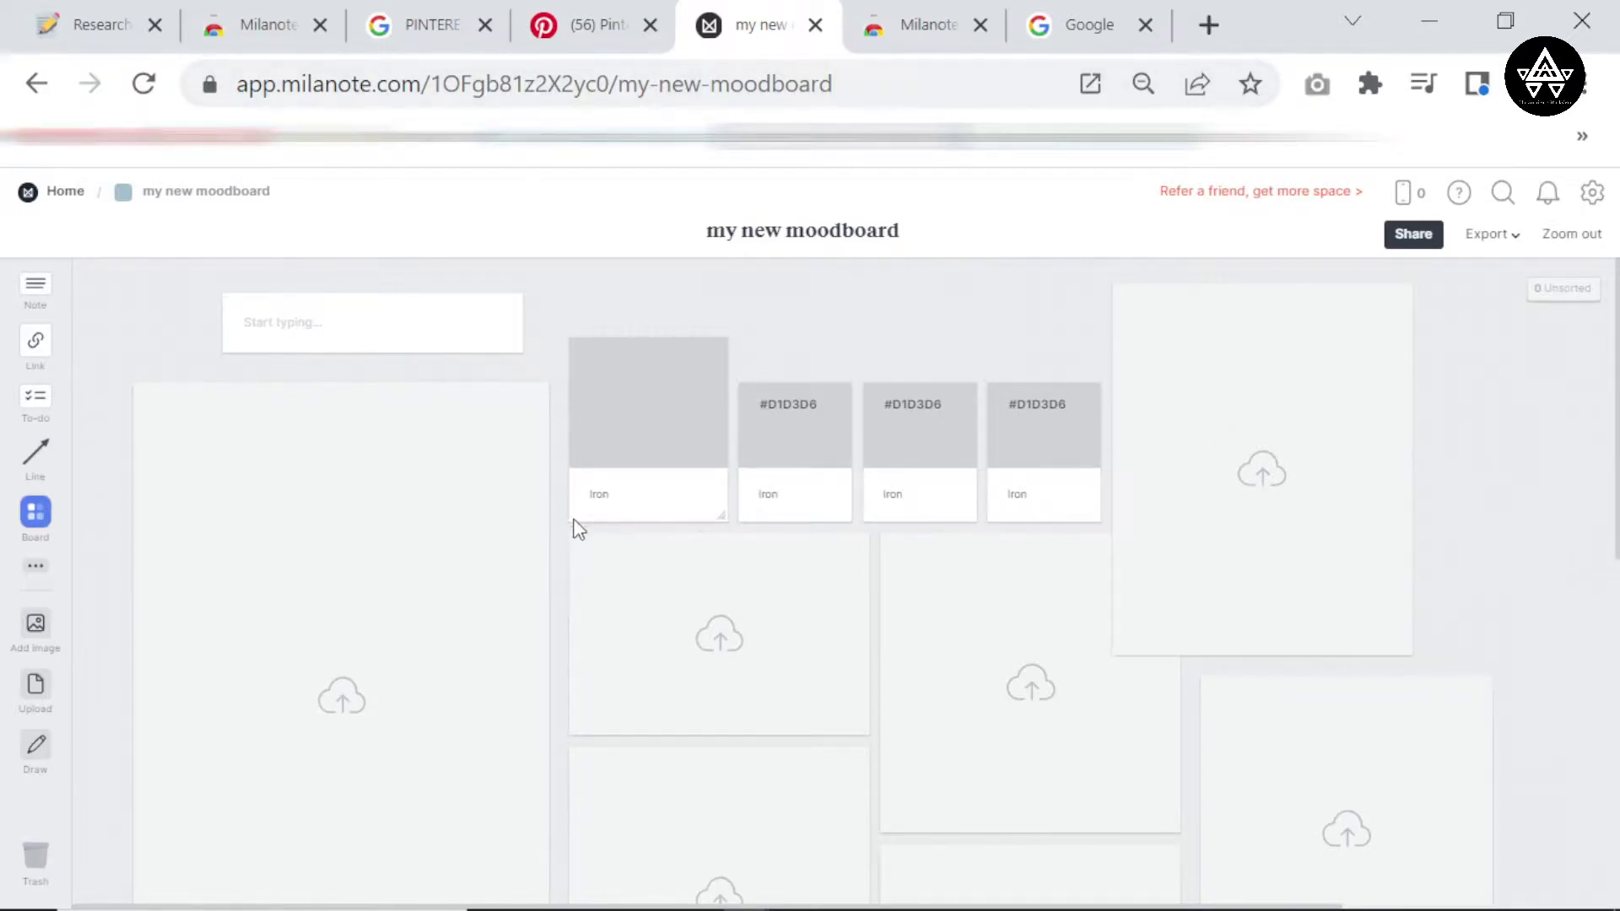
scroll(574, 523, down, 10)
scroll(570, 518, up, 10)
scroll(658, 490, down, 5)
scroll(793, 439, up, 5)
scroll(1139, 437, down, 5)
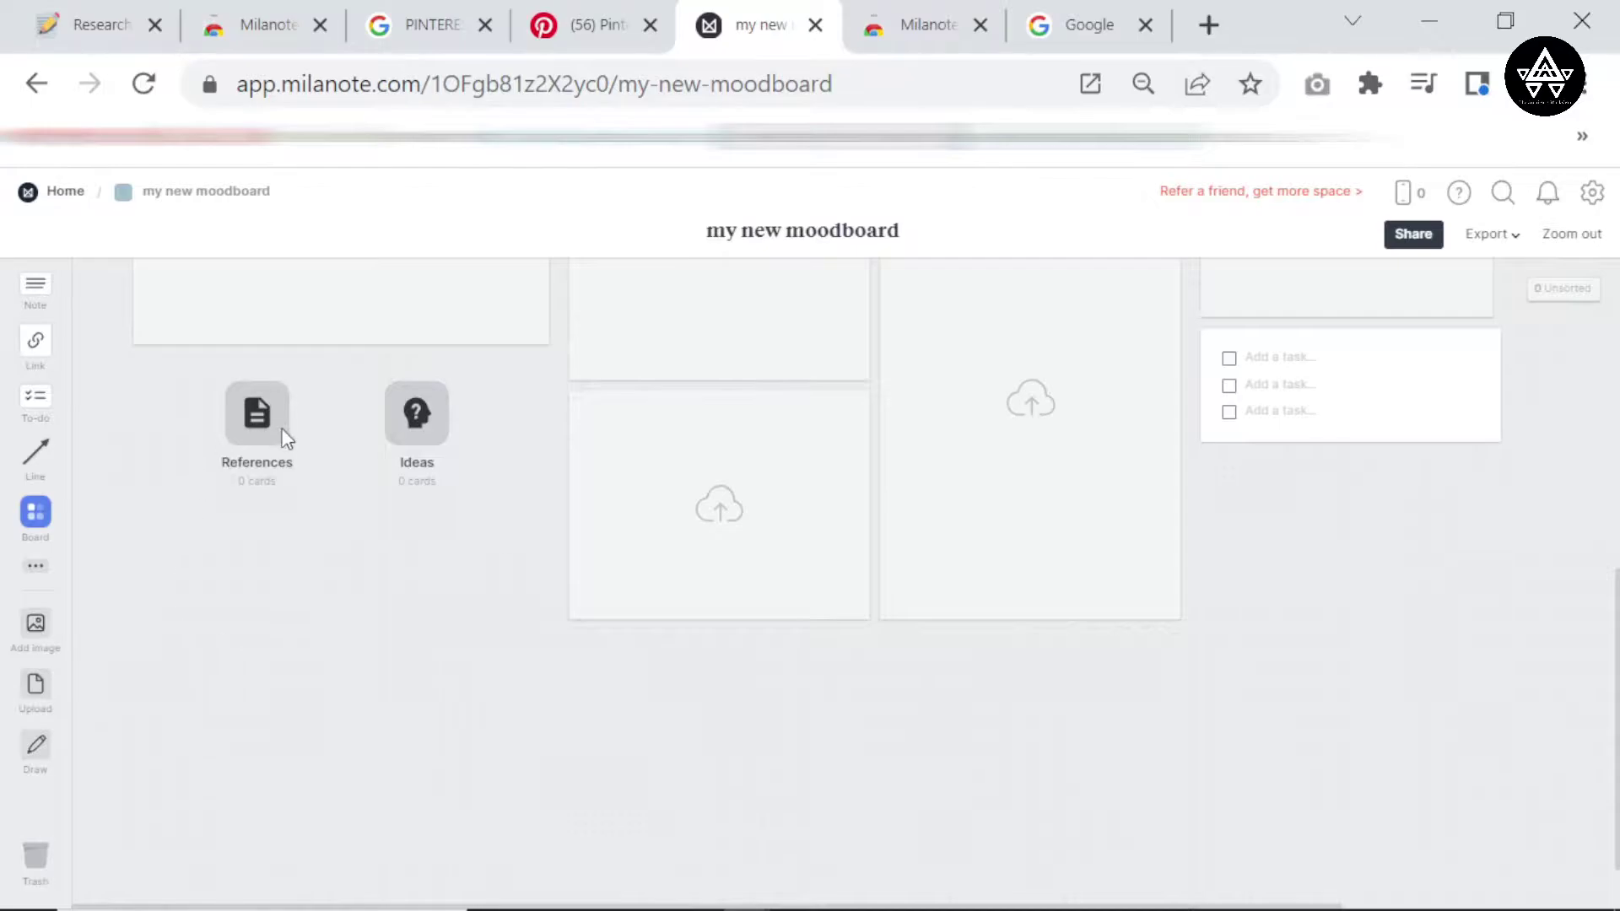
Select the Ideas and References boards, then select and deselect the large image card.
click(419, 415)
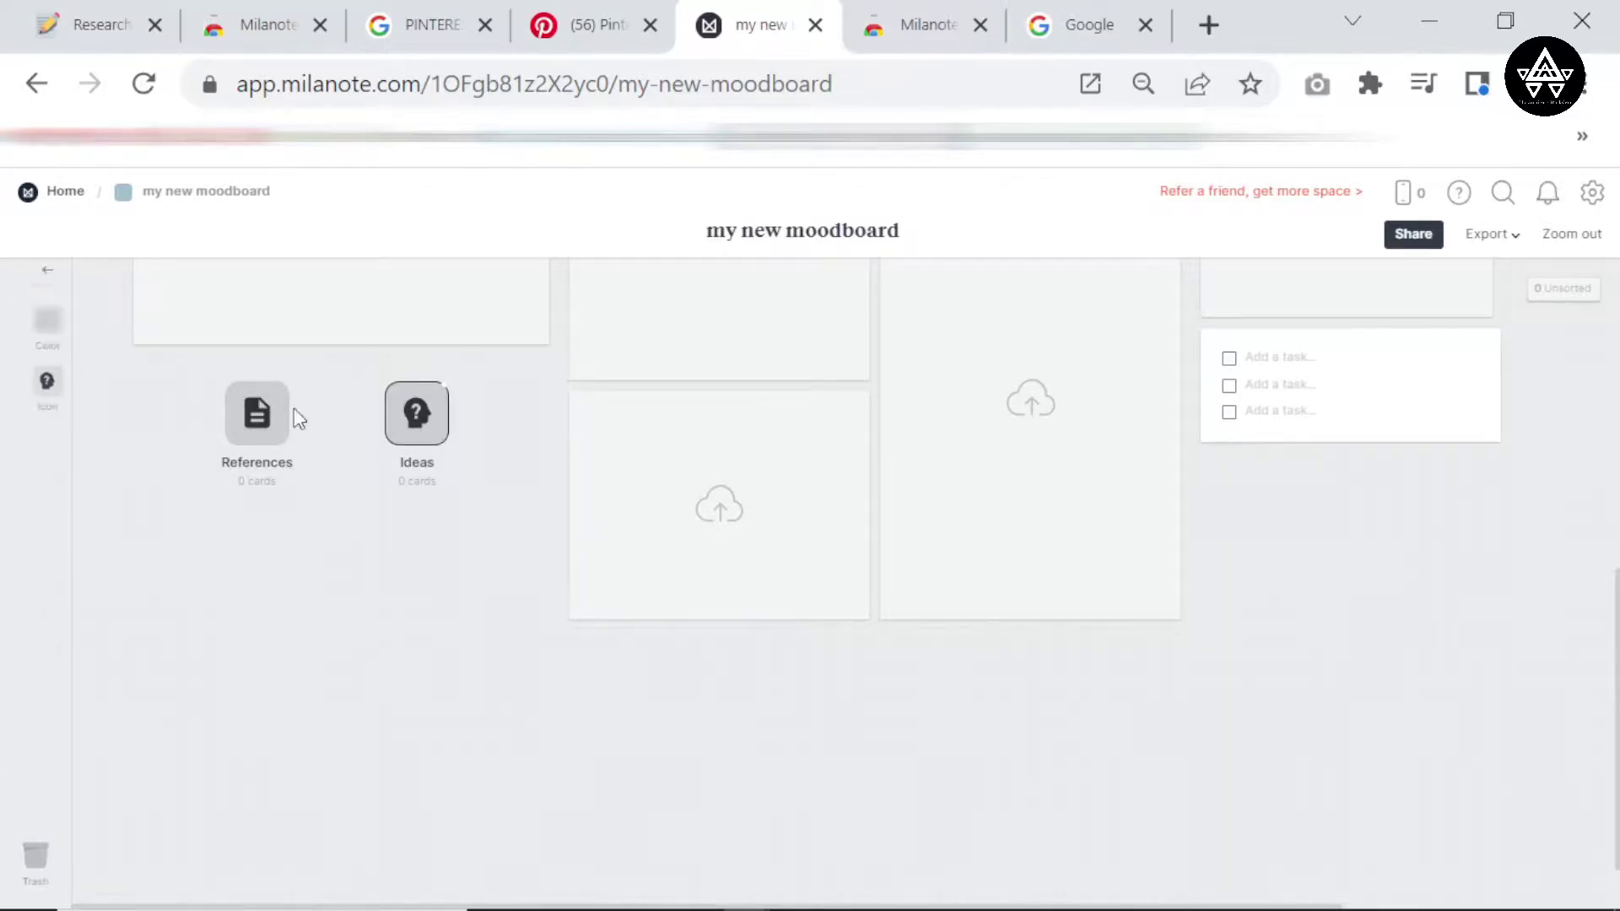
click(266, 410)
scroll(517, 549, up, 4)
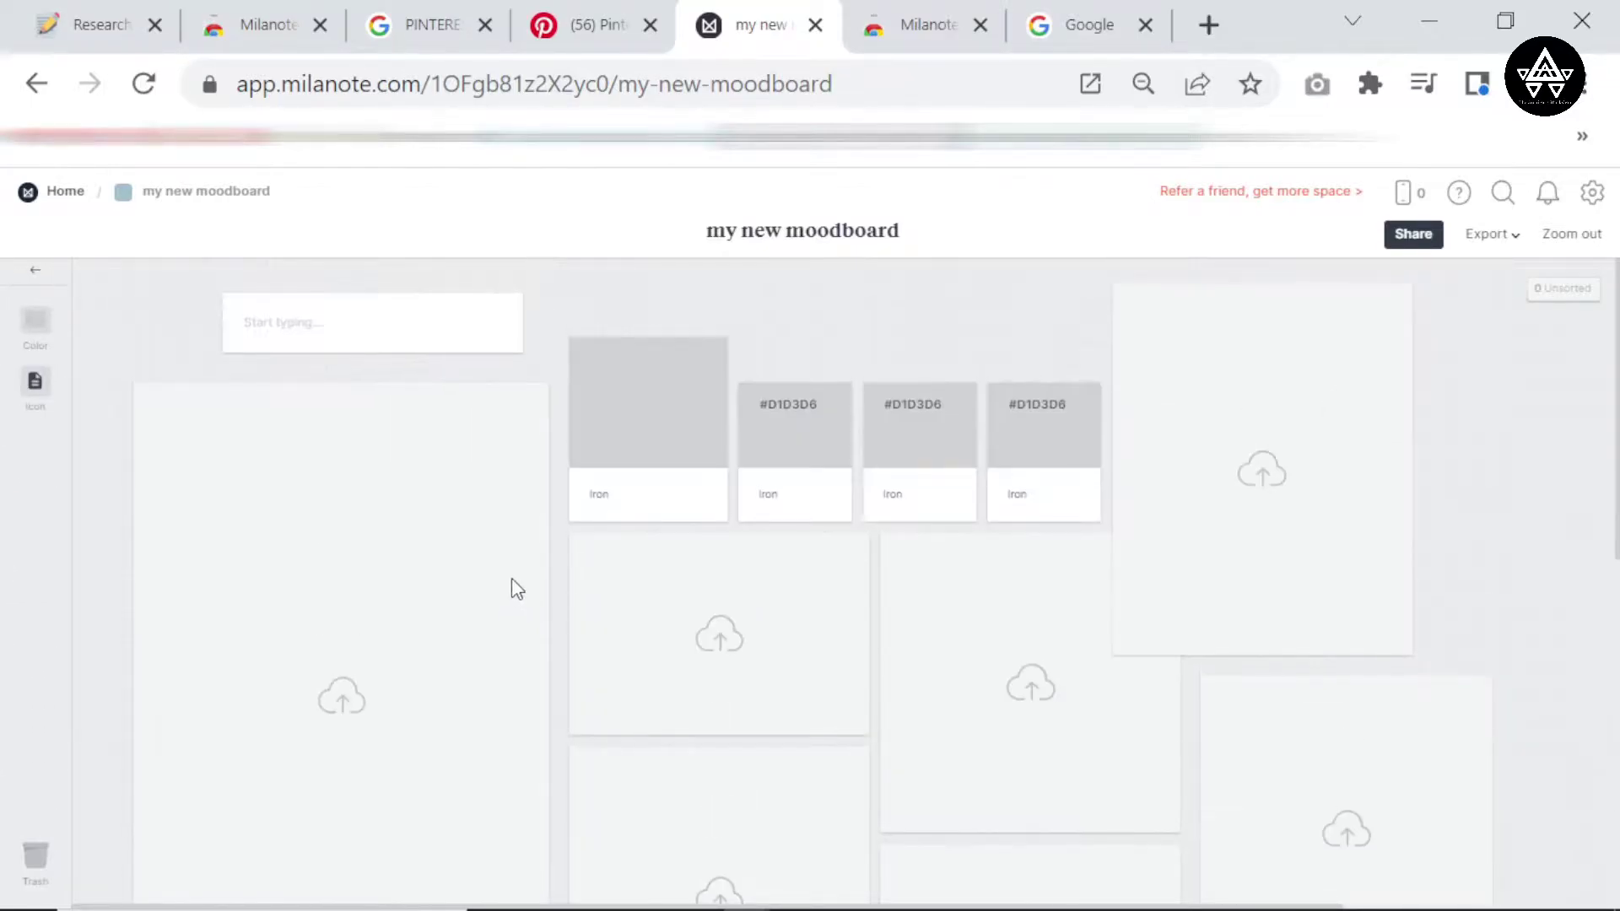
click(471, 557)
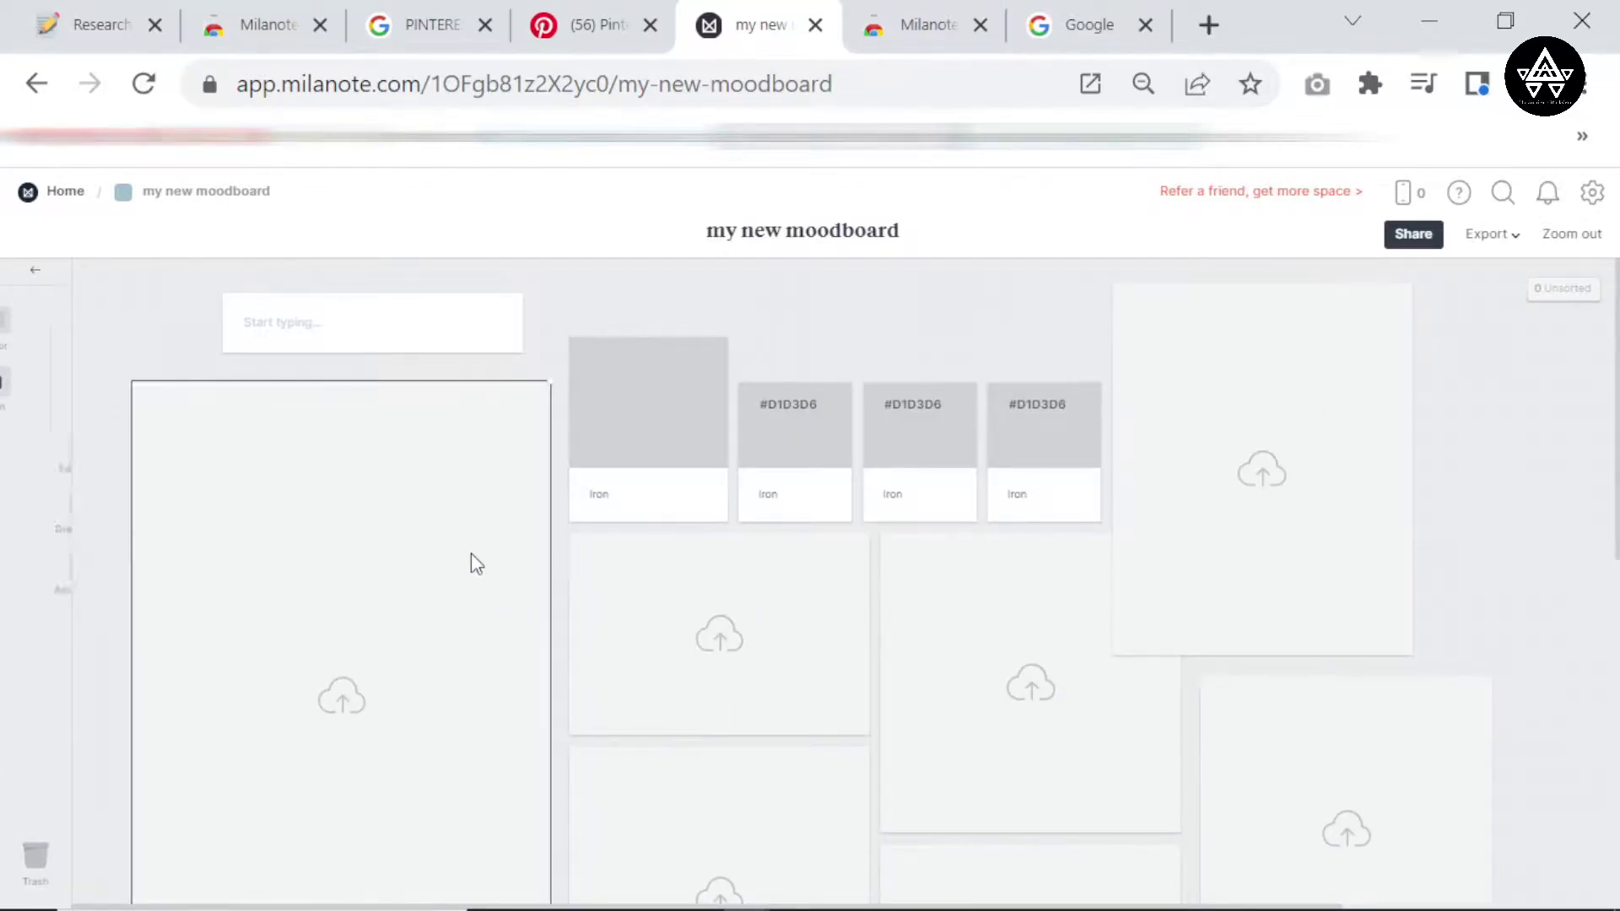
click(549, 384)
Zoom in and draw an arrow from the large image card to the empty note.
key(ctrl+plus)
key(ctrl+plus)
key(ctrl+plus)
key(ctrl+plus)
key(ctrl+plus)
key(ctrl+plus)
key(ctrl+plus)
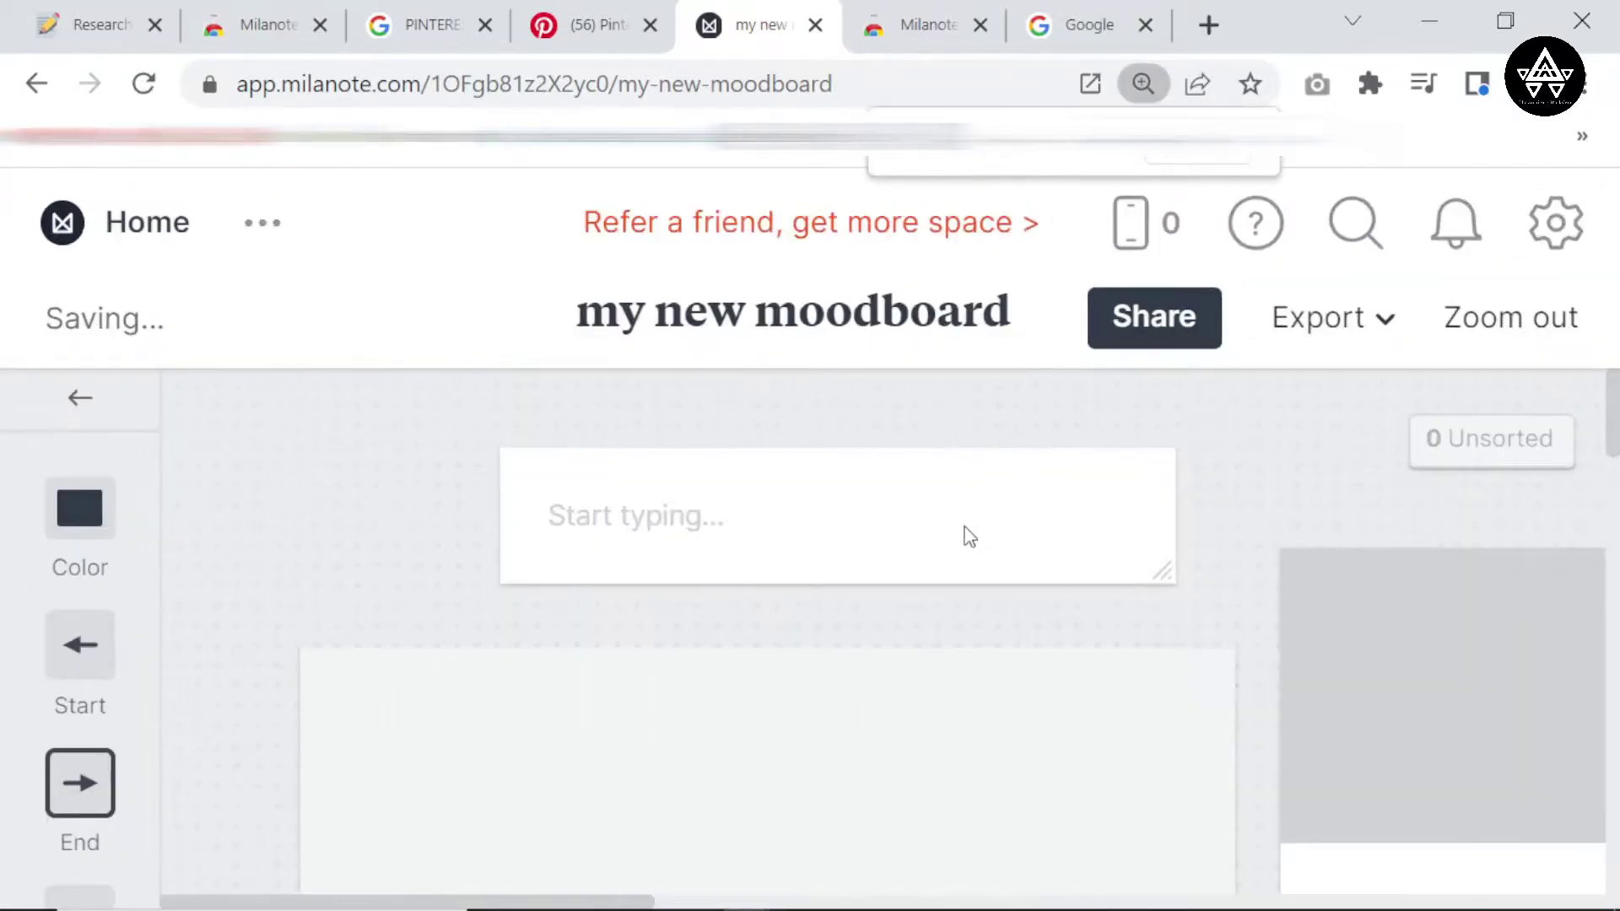
click(1041, 763)
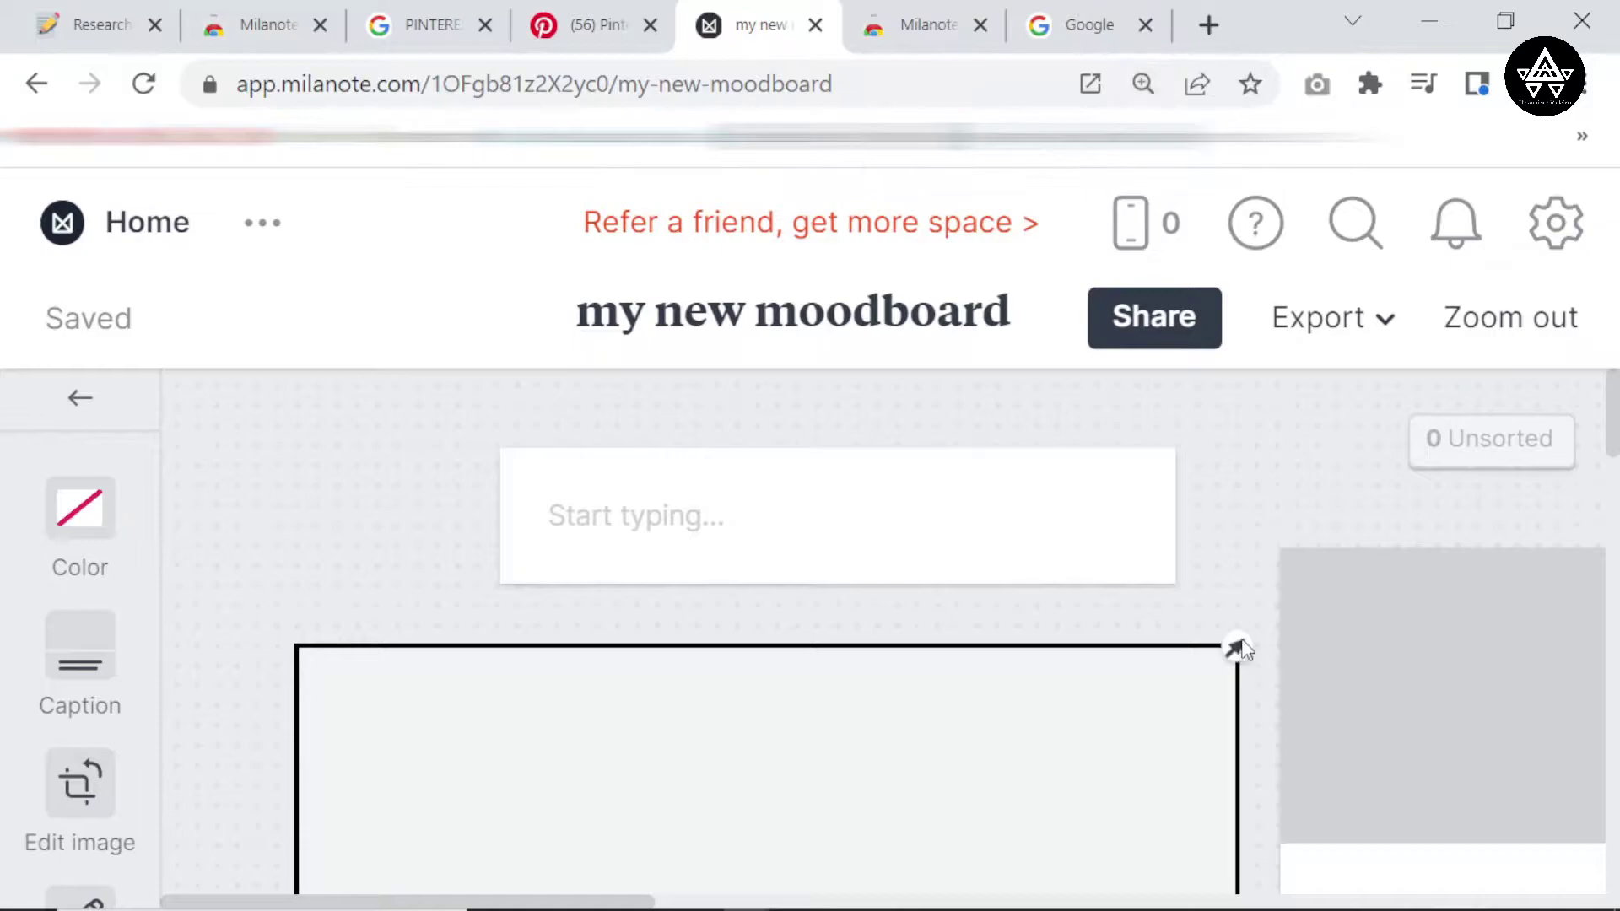
drag(1239, 648, 844, 530)
Reposition the empty note over the colour swatches, zooming out to see more board.
click(1009, 517)
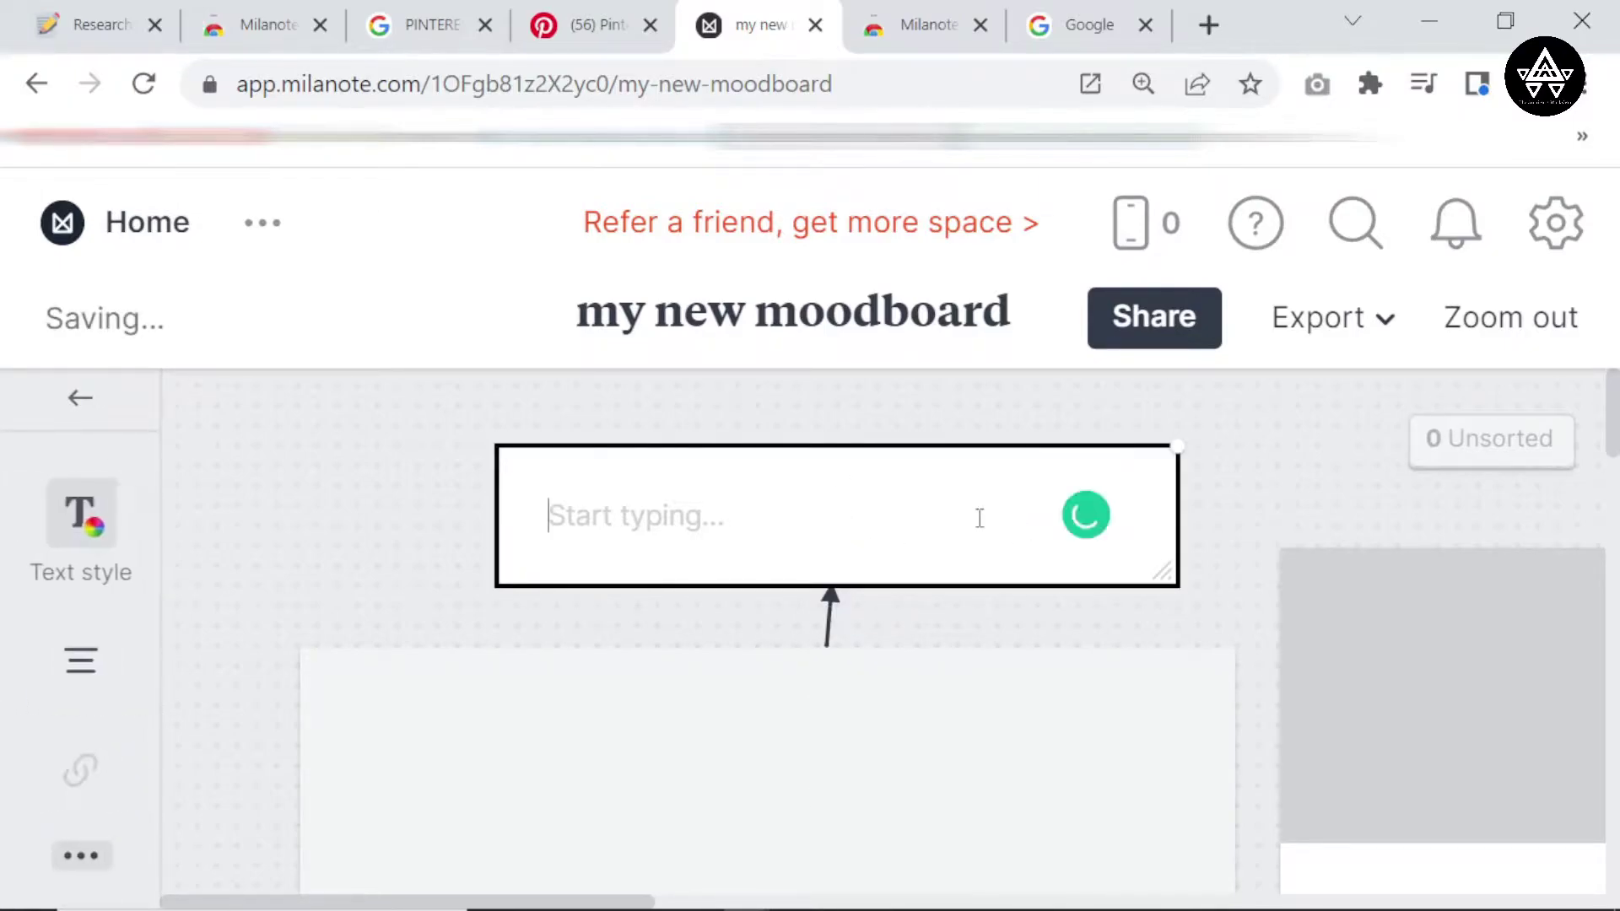
click(745, 420)
drag(621, 477, 698, 395)
key(ctrl+minus)
key(ctrl+minus)
key(ctrl+minus)
key(ctrl+minus)
key(ctrl+minus)
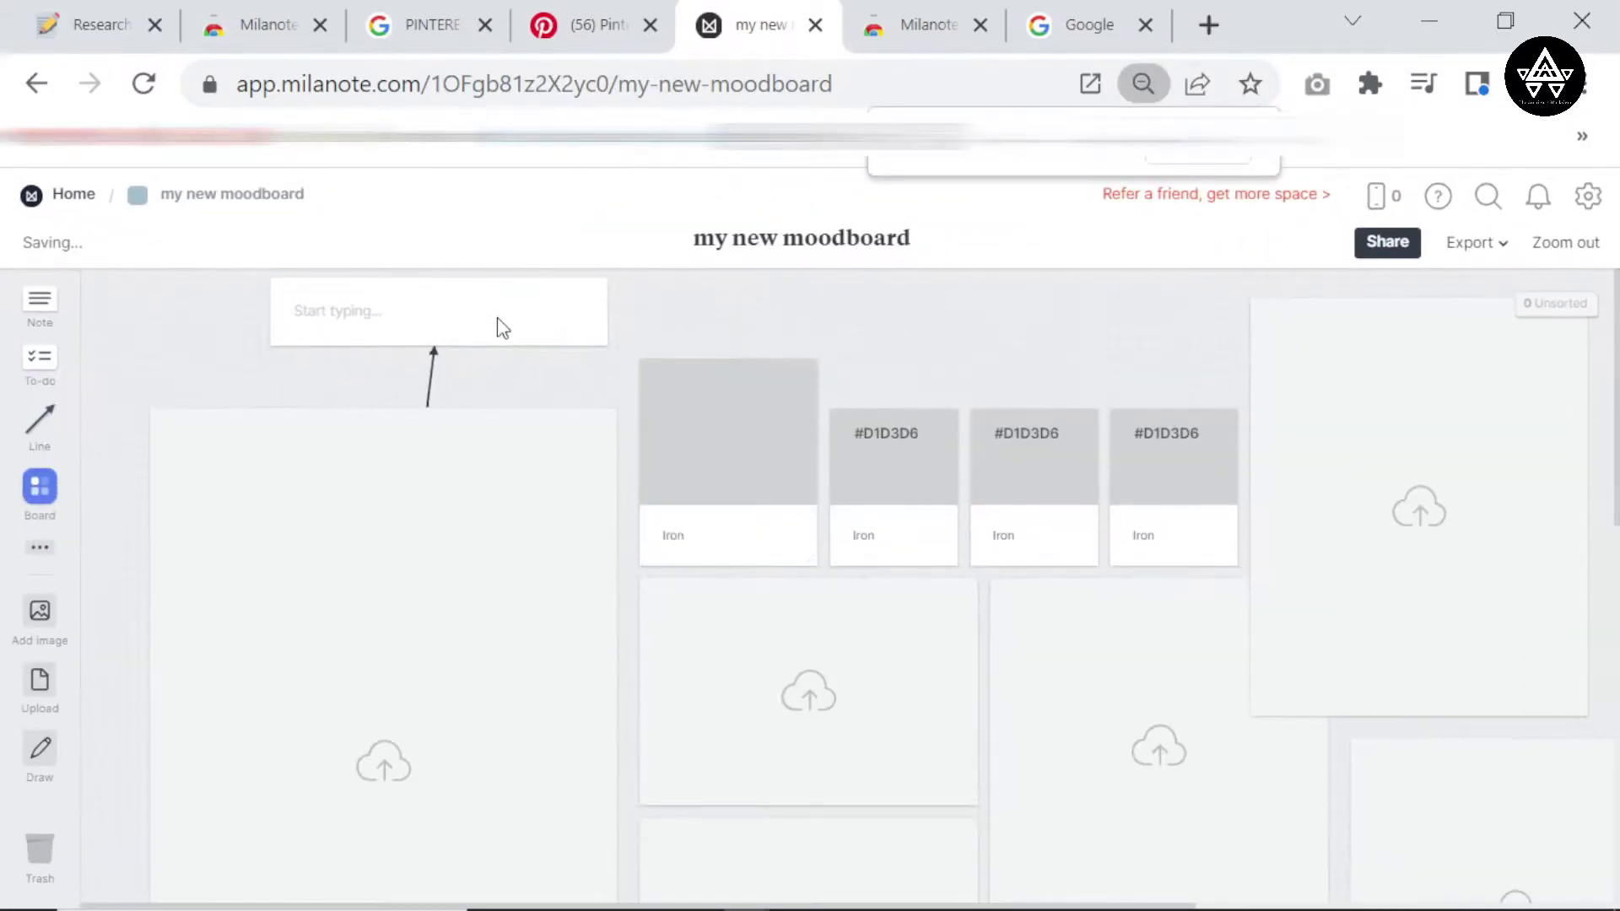
drag(498, 326, 818, 396)
Write 'image of rug' in the note and move it top-left above the image card.
click(790, 382)
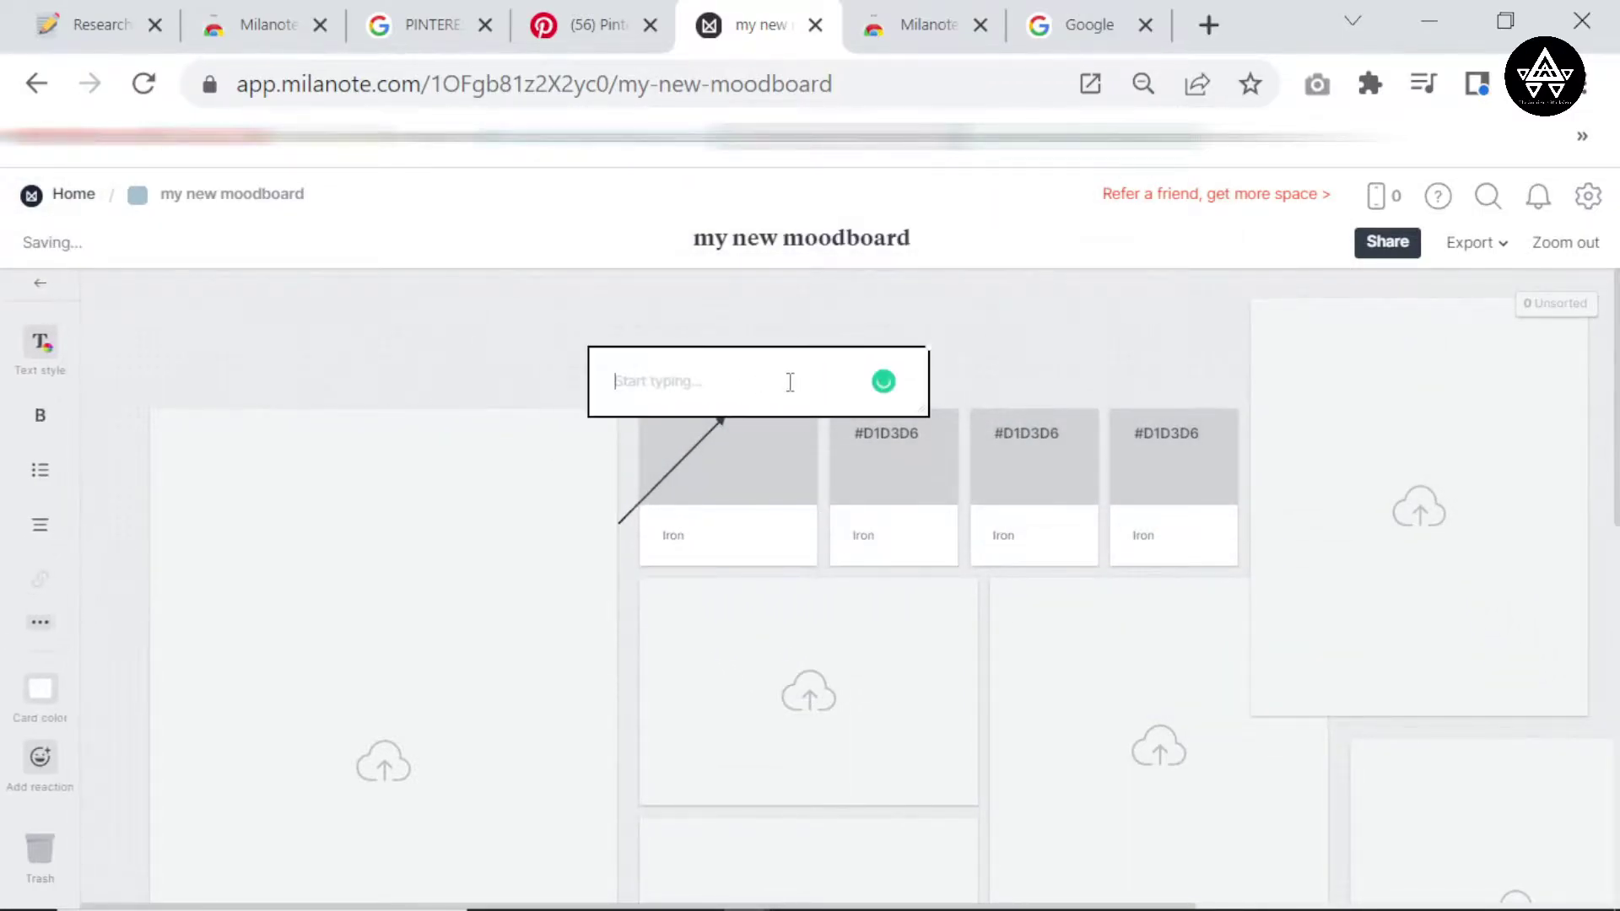
text(I)
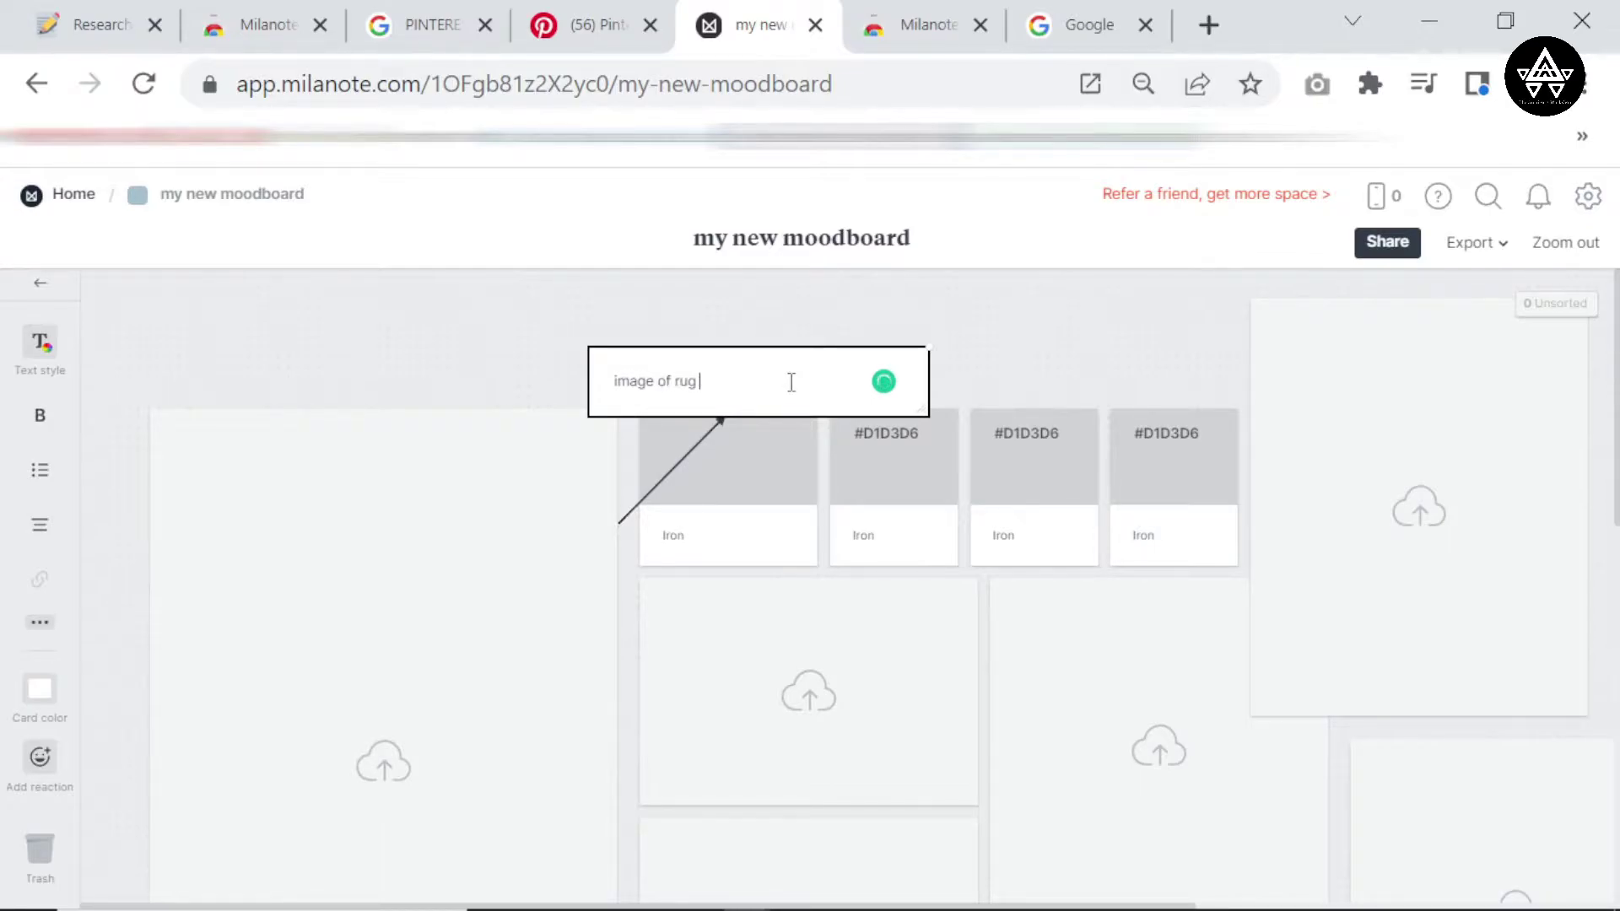
click(713, 321)
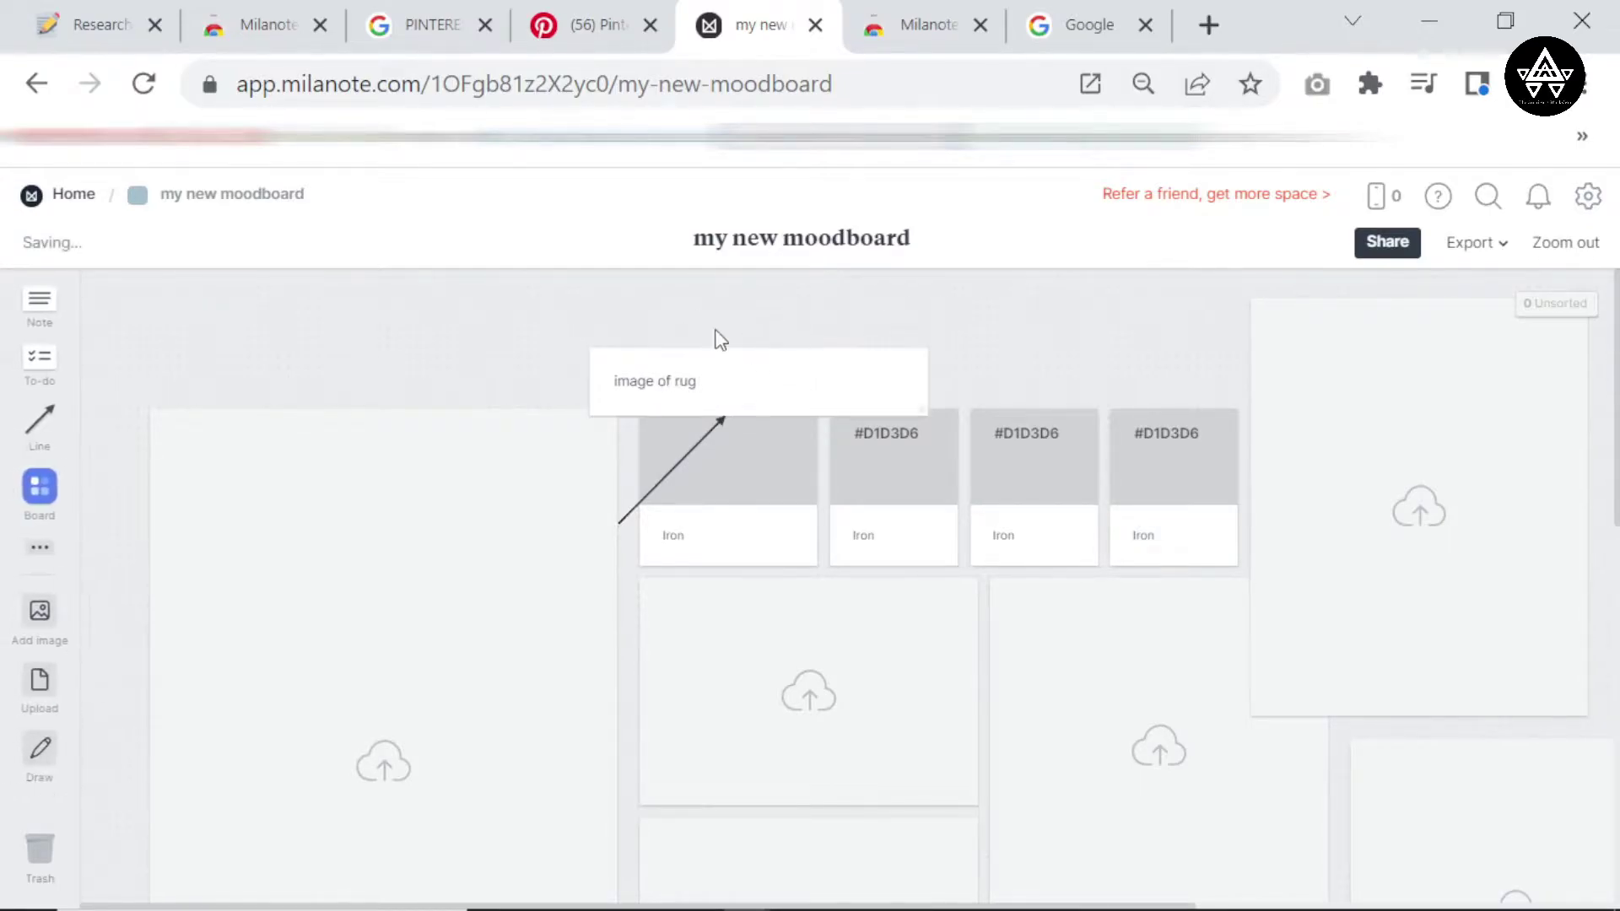
drag(764, 378, 358, 333)
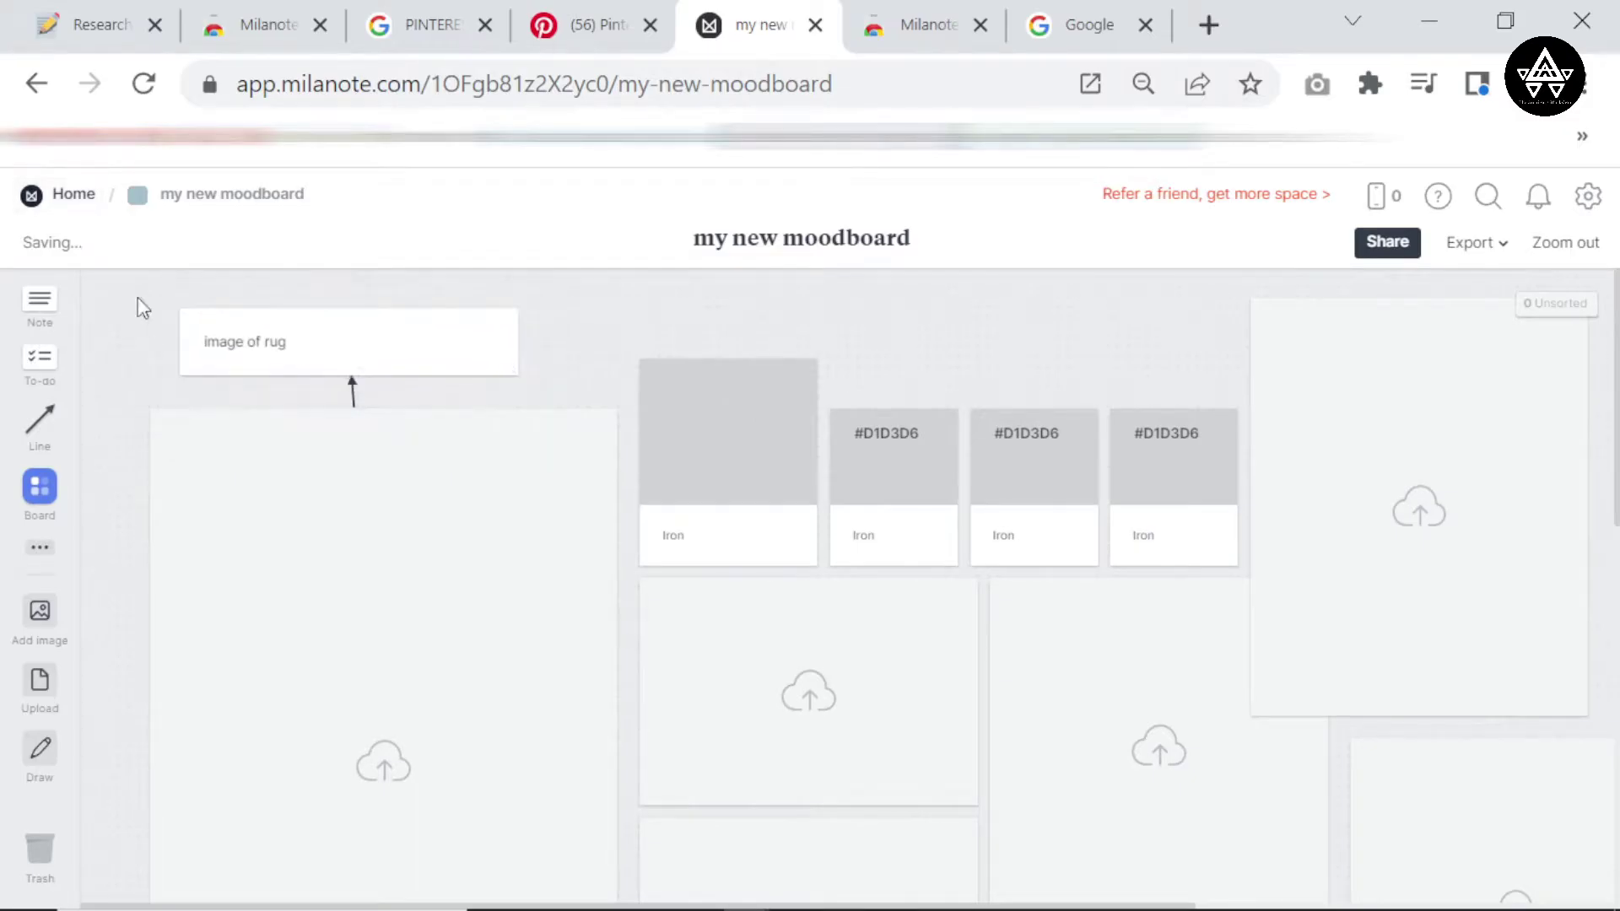
key(ctrl+plus)
key(ctrl+plus)
key(ctrl+plus)
key(ctrl+plus)
key(ctrl+plus)
key(ctrl+plus)
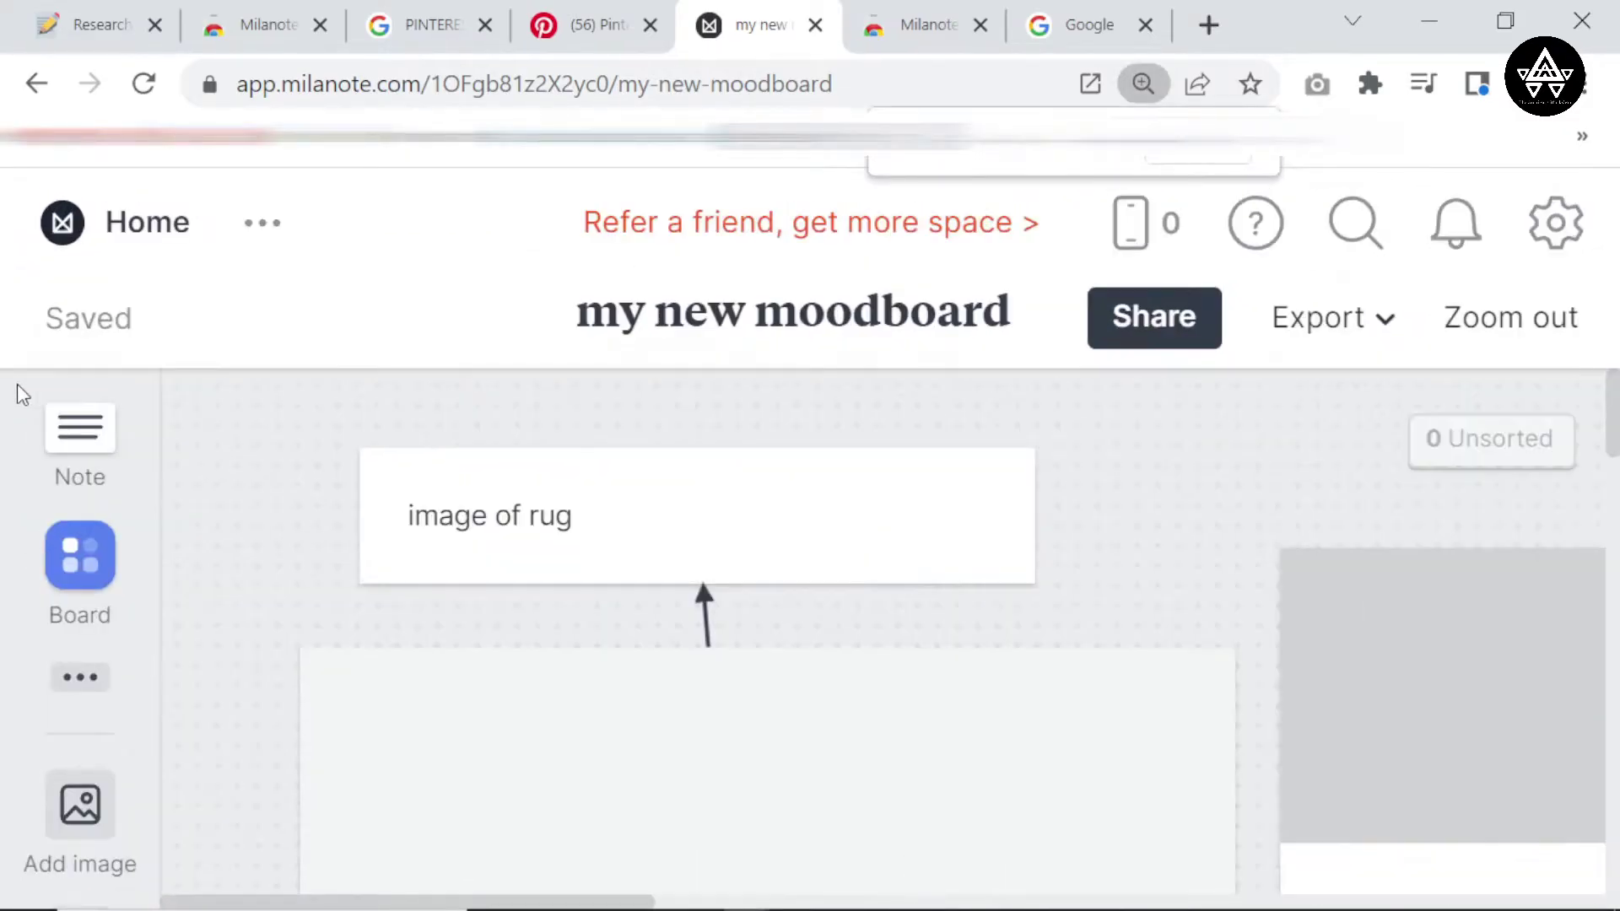
Zoom around the board and browse the extra card types, image picker and upload panel.
key(ctrl+plus)
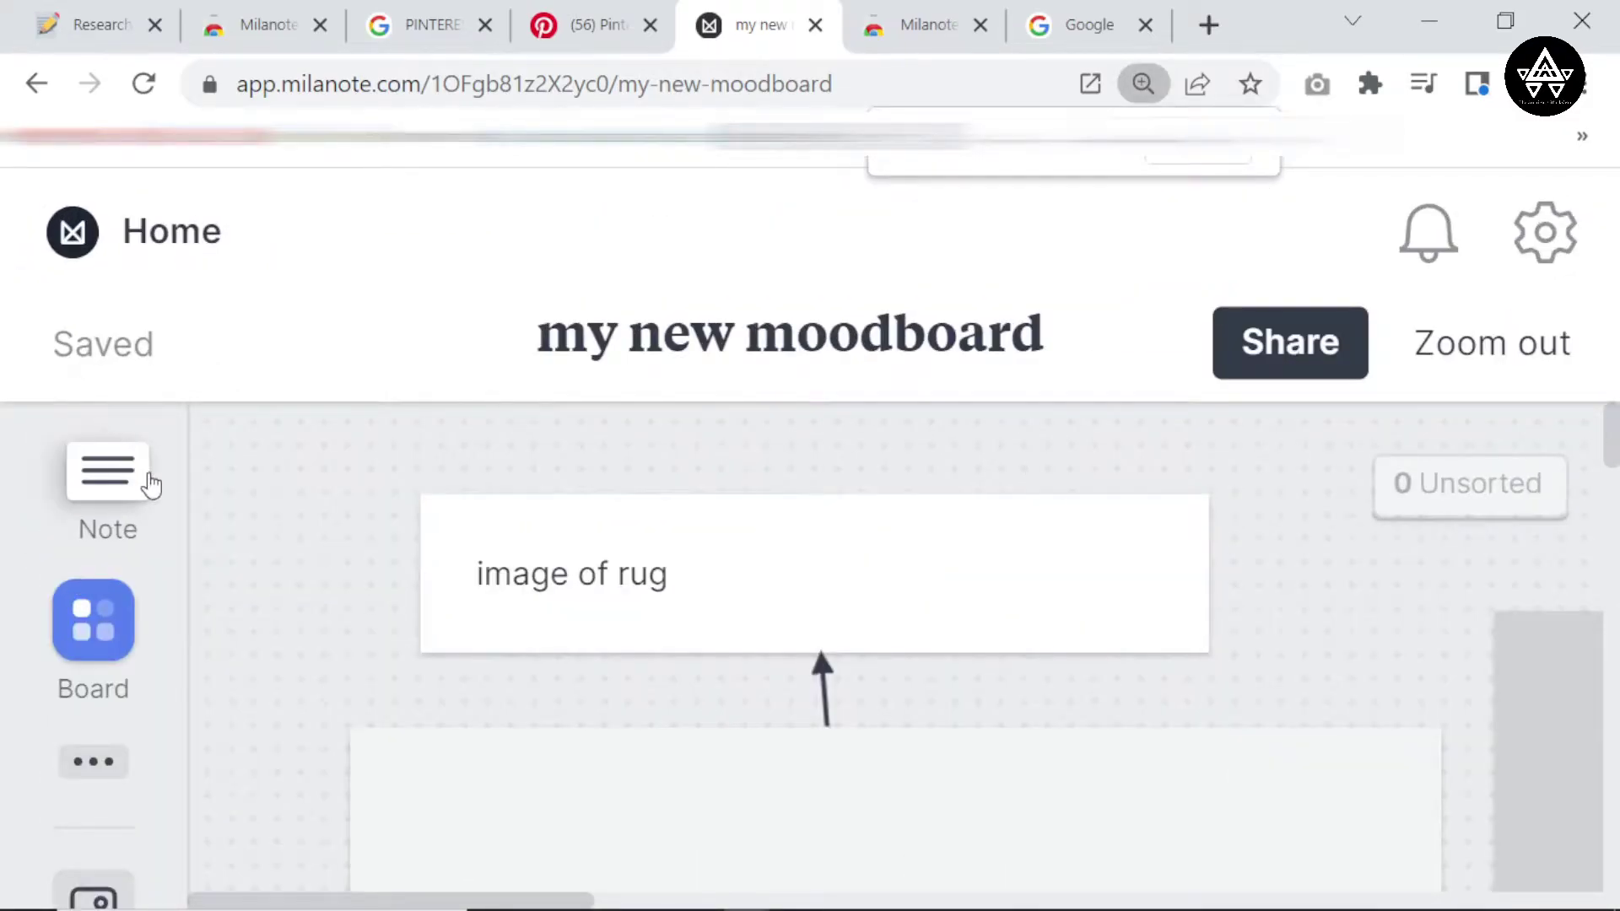
scroll(228, 604, down, 5)
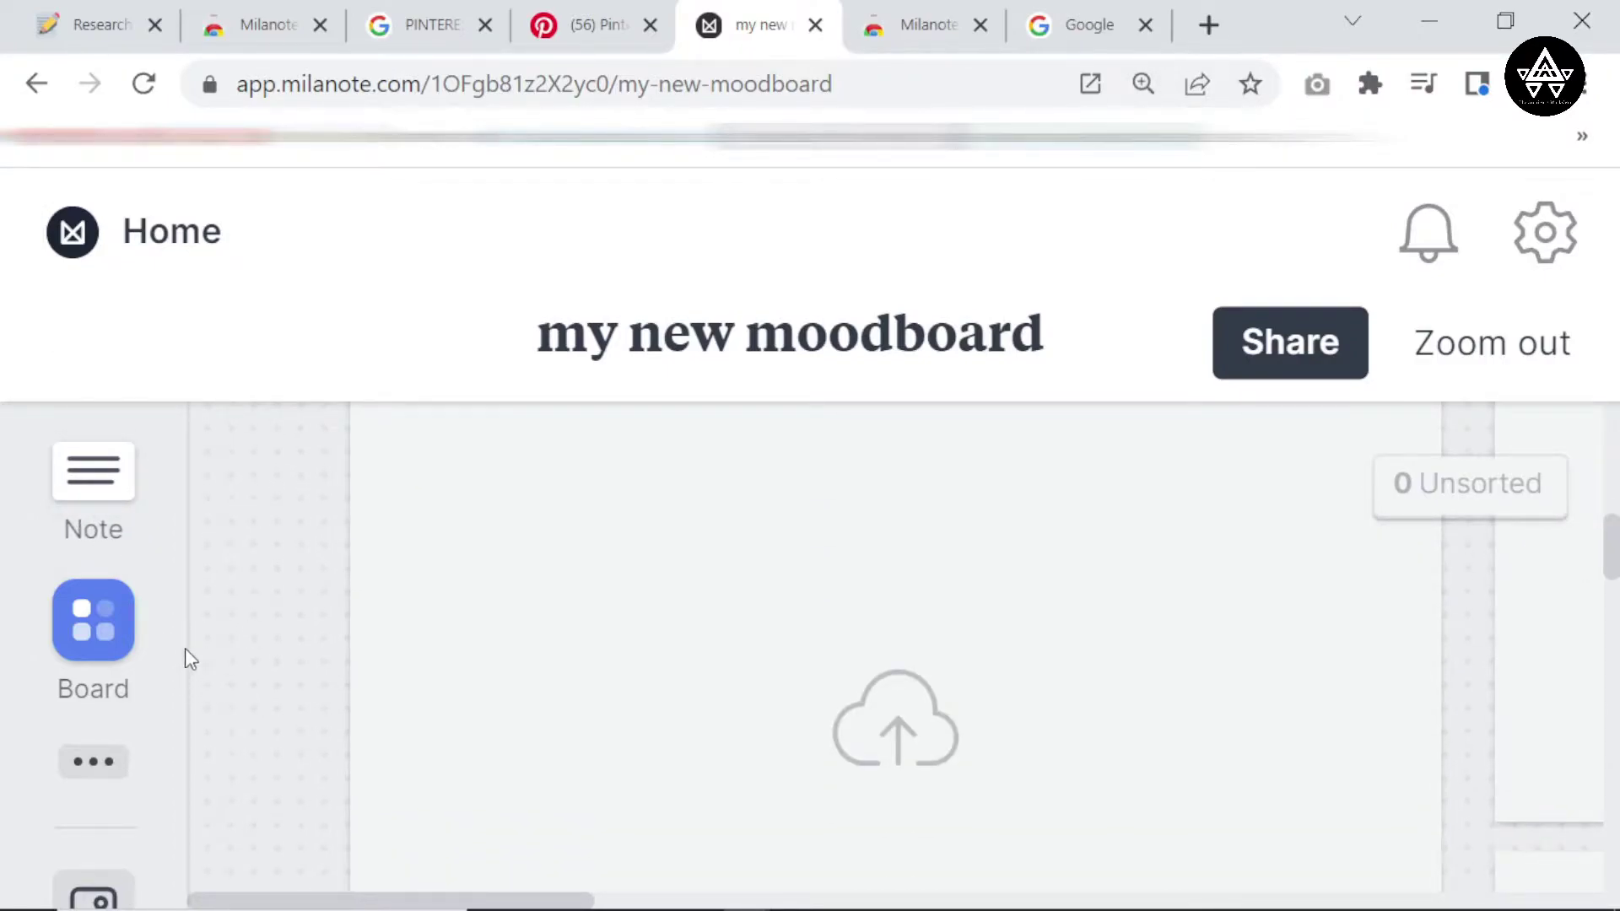
scroll(280, 668, down, 2)
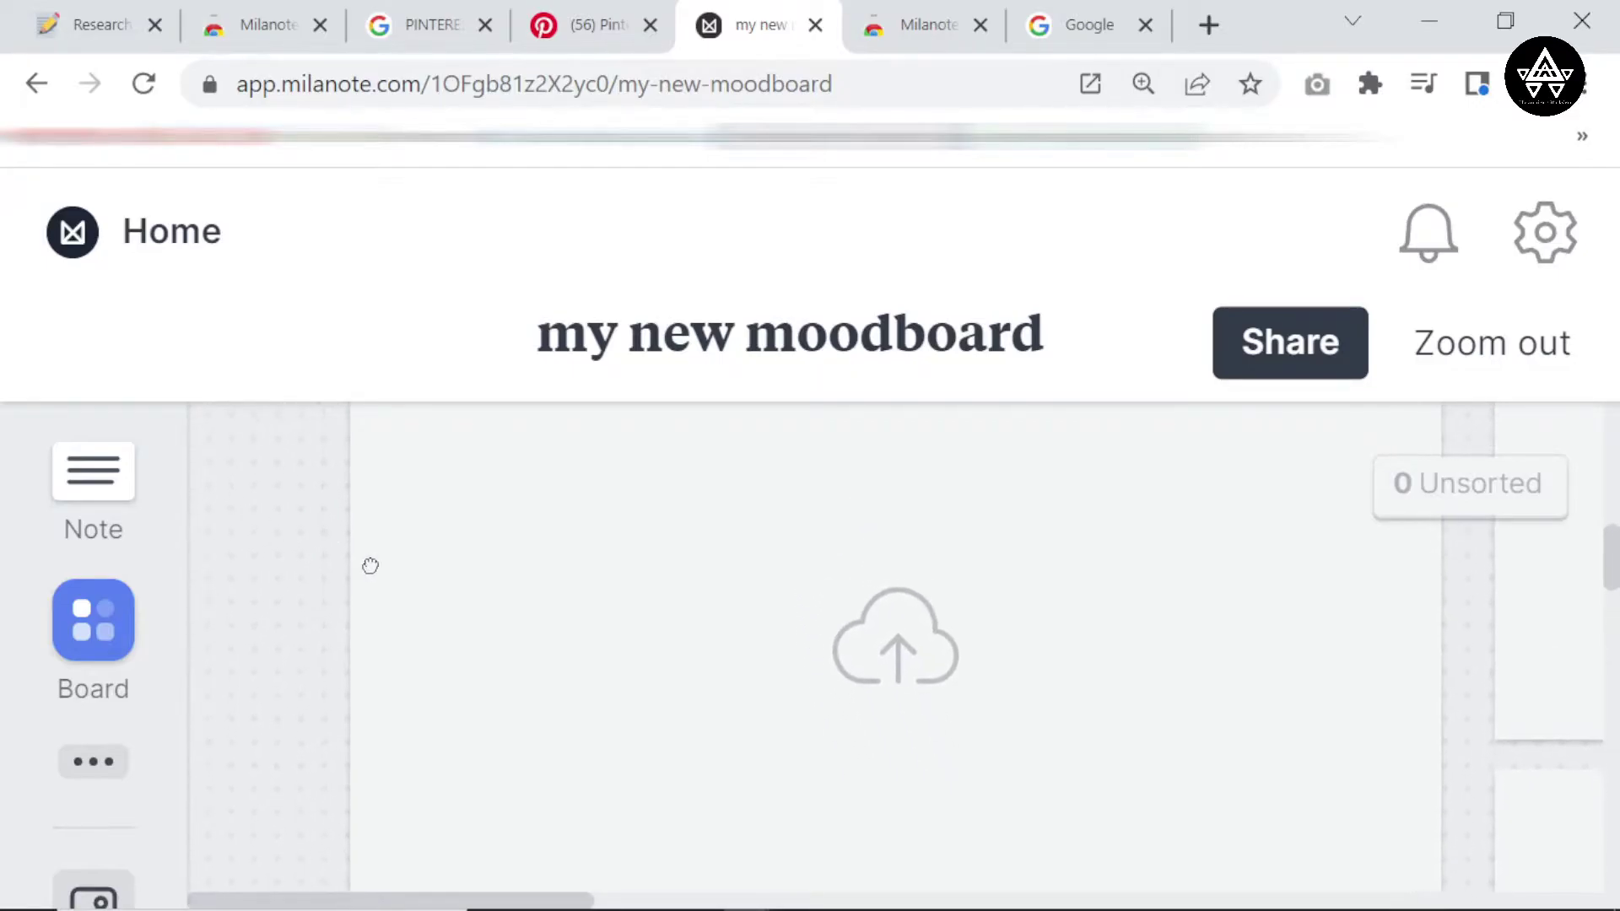
key(ctrl+minus)
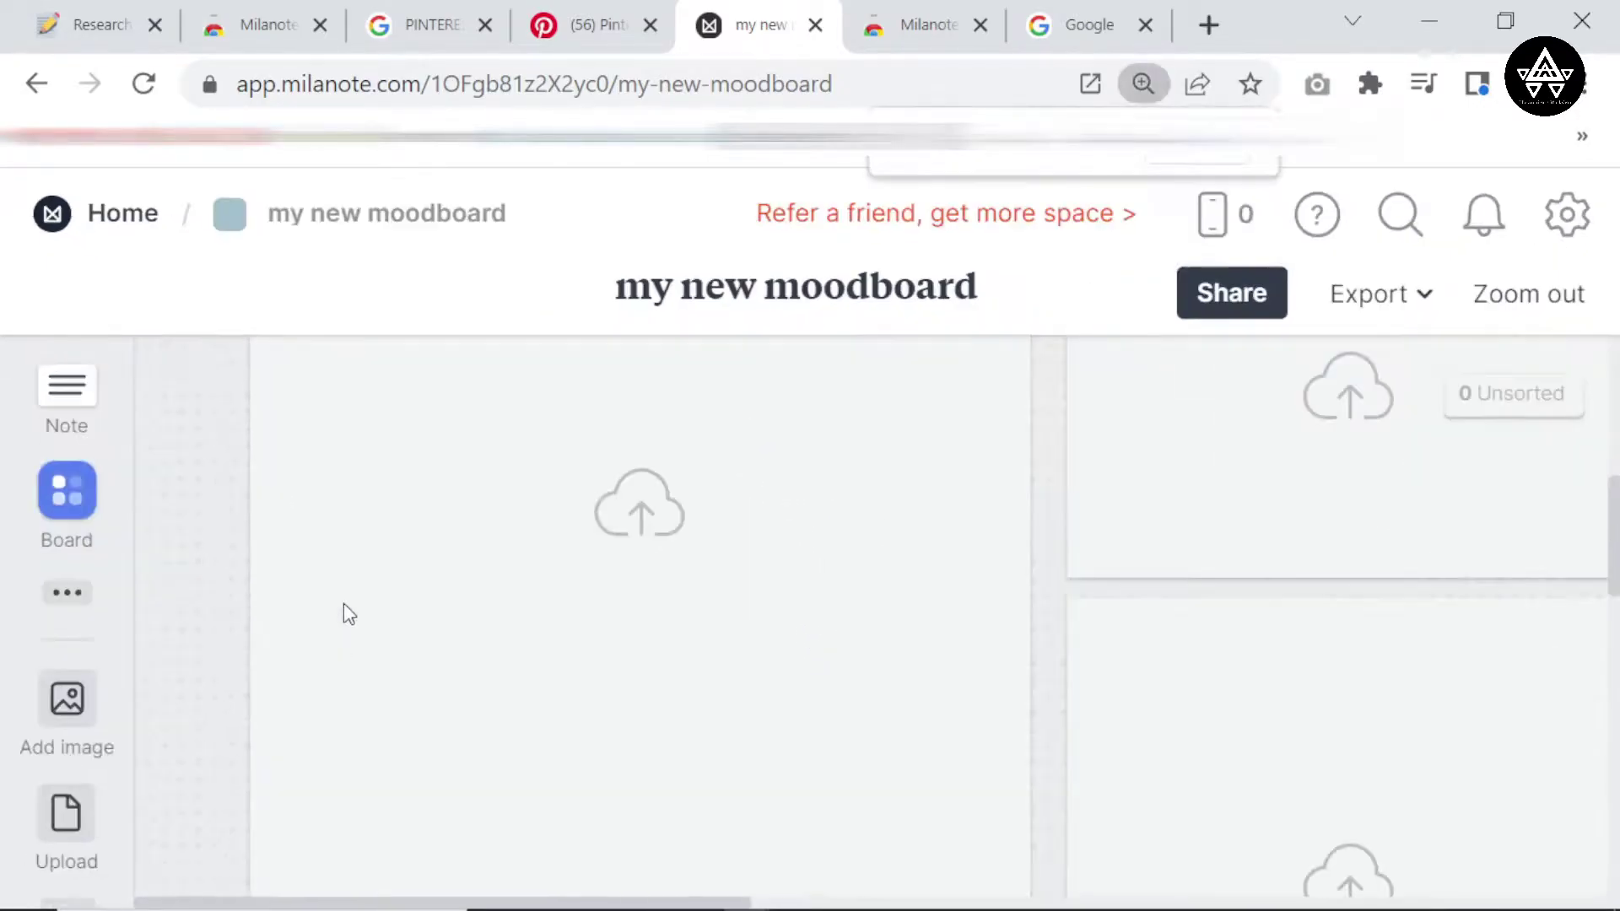
click(56, 564)
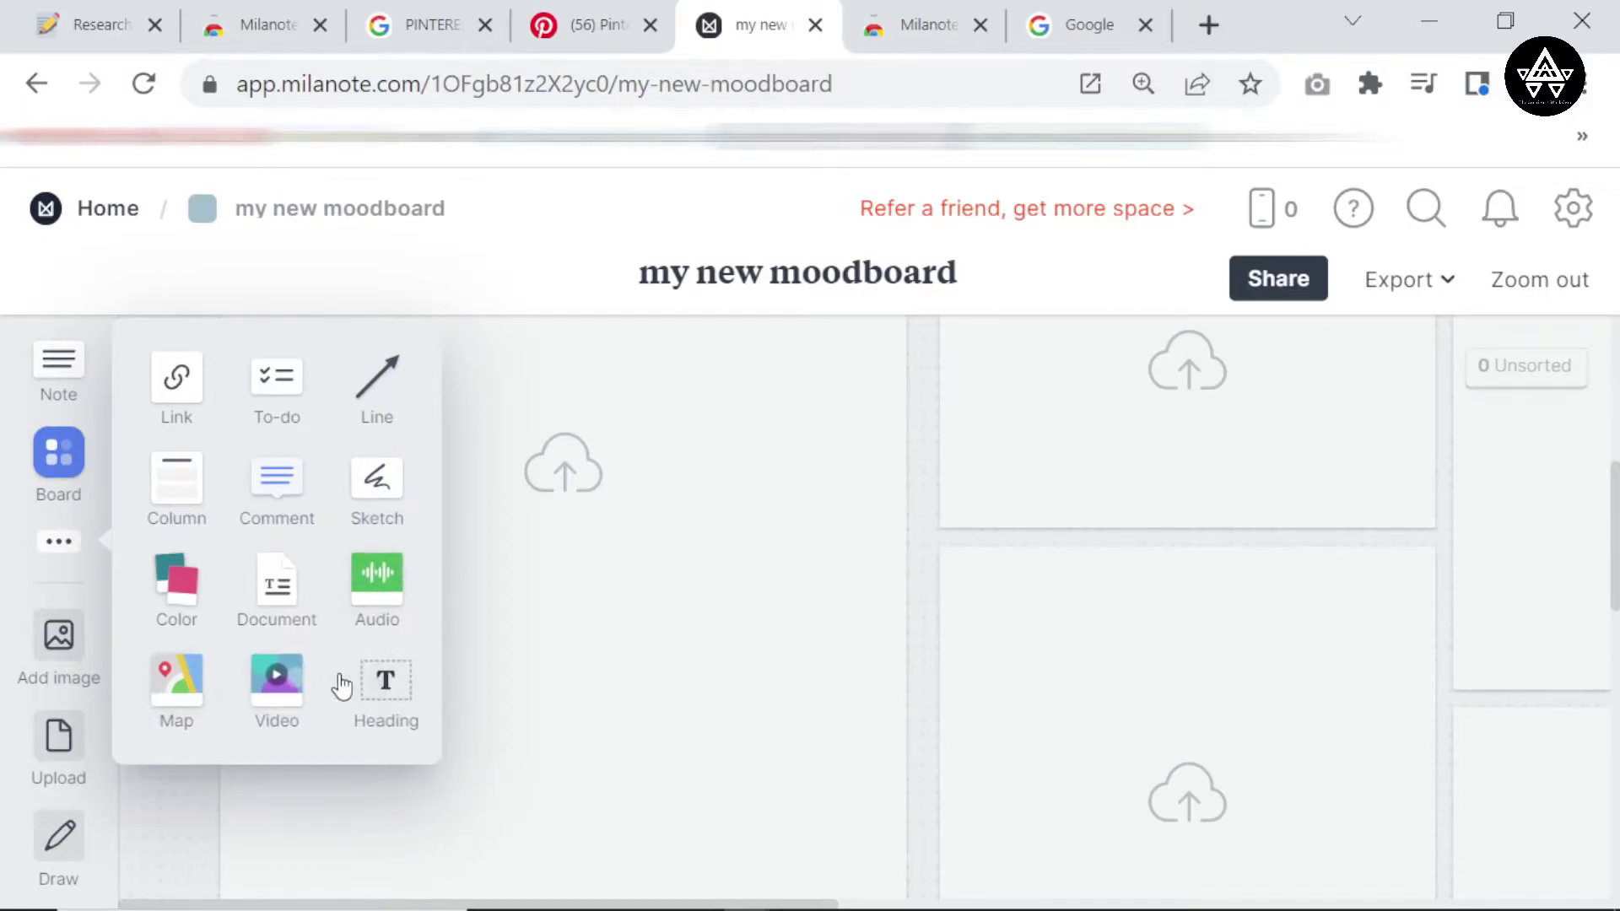
click(199, 795)
click(59, 645)
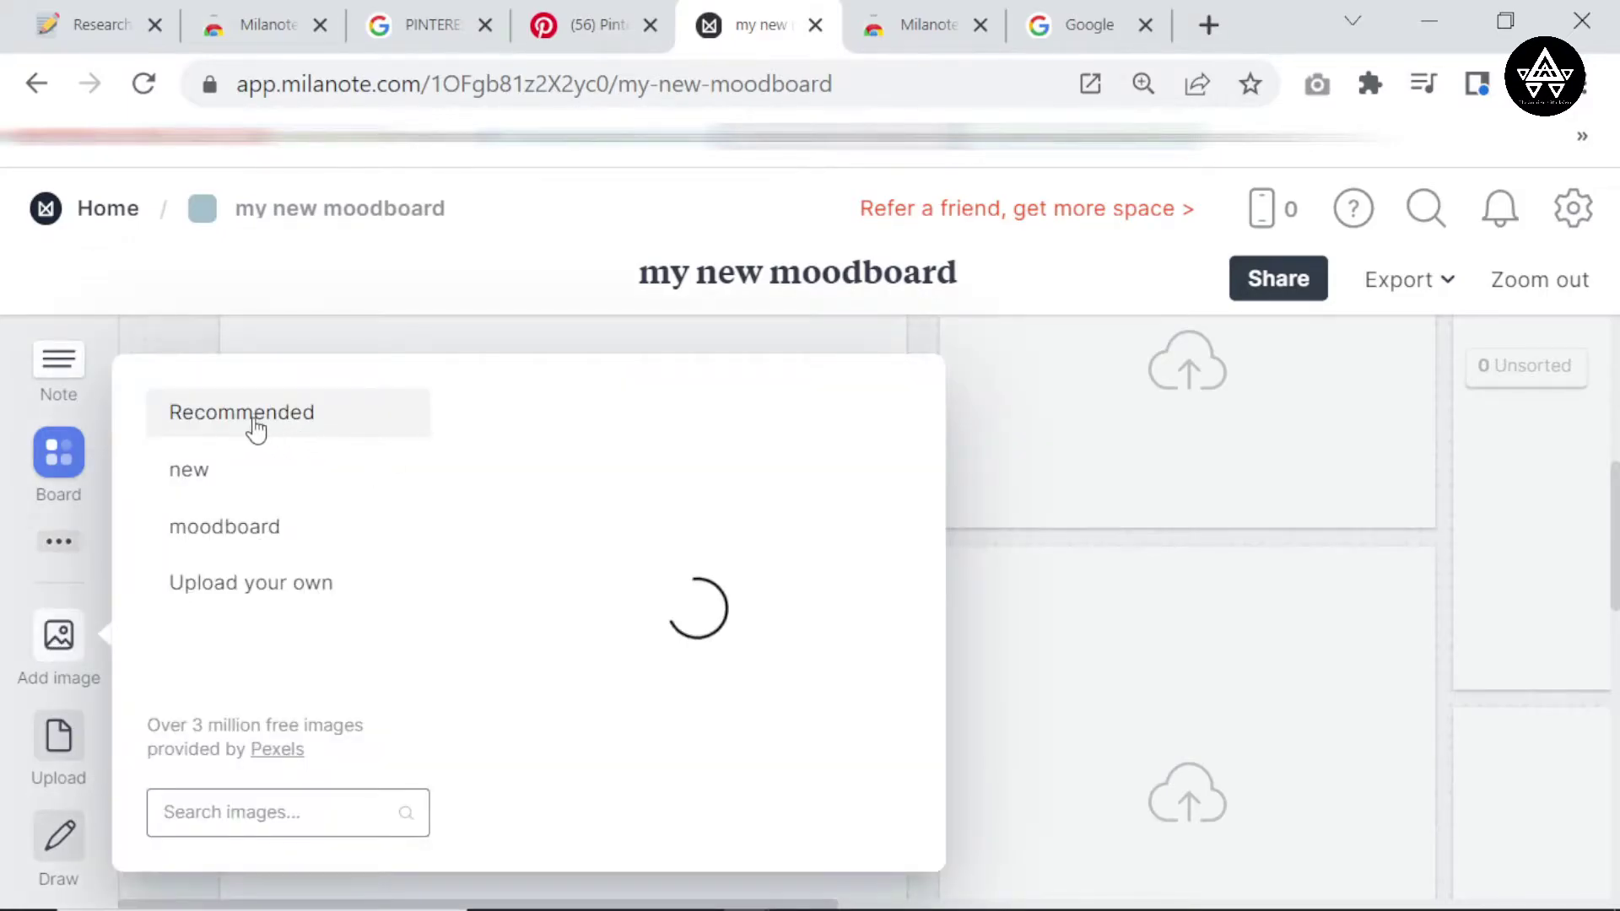
click(62, 766)
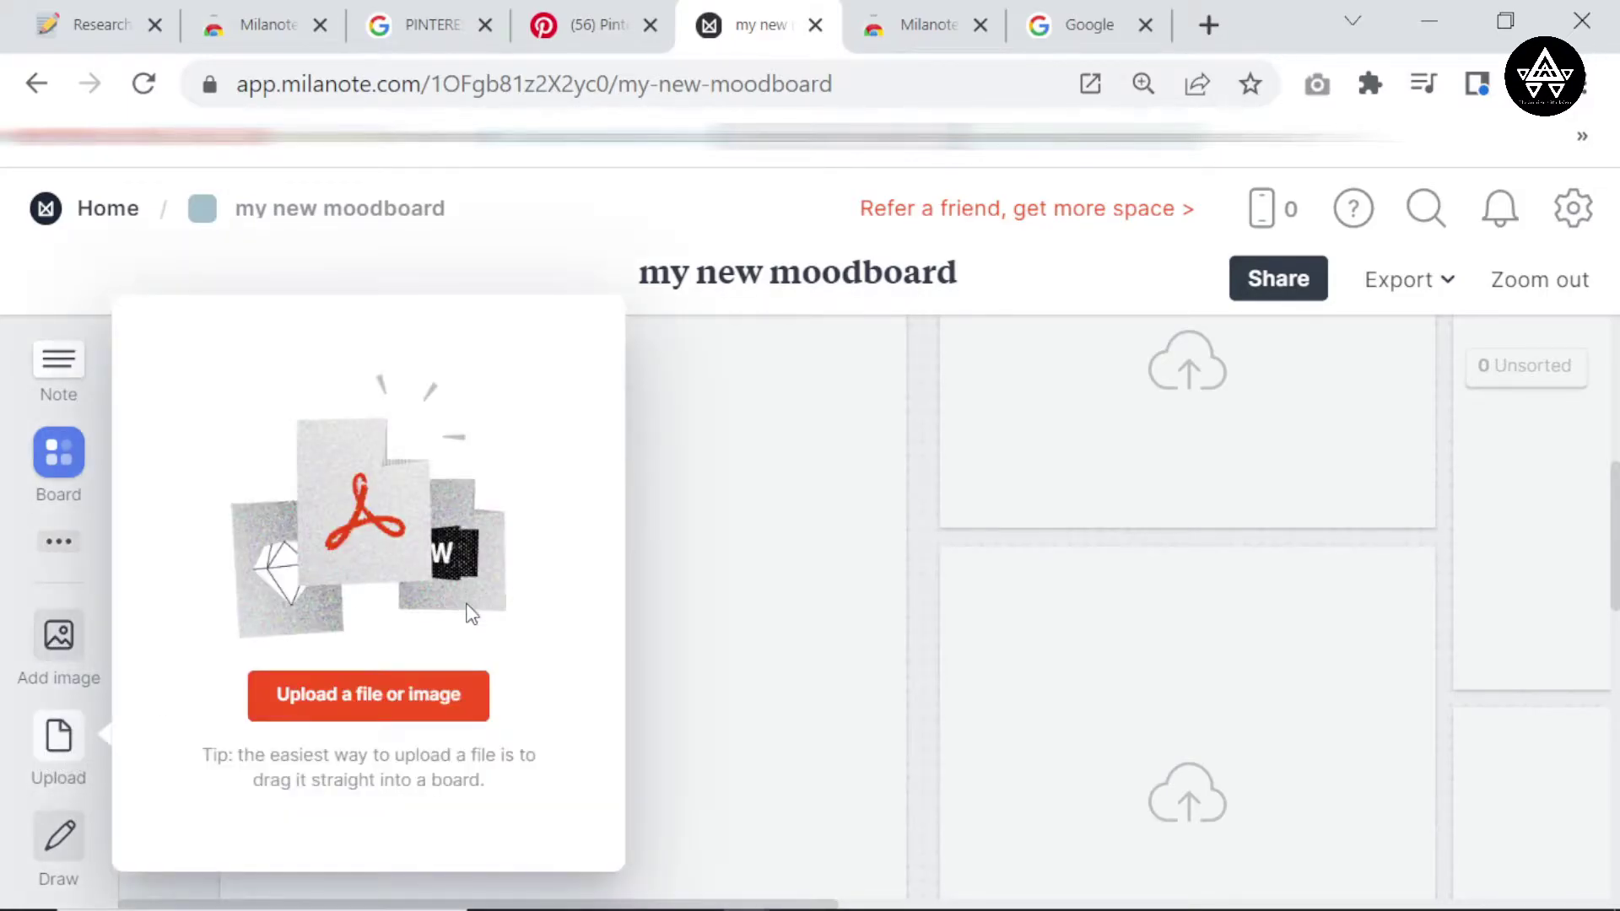
Draw a looped scribble on the board, then discard it.
click(59, 837)
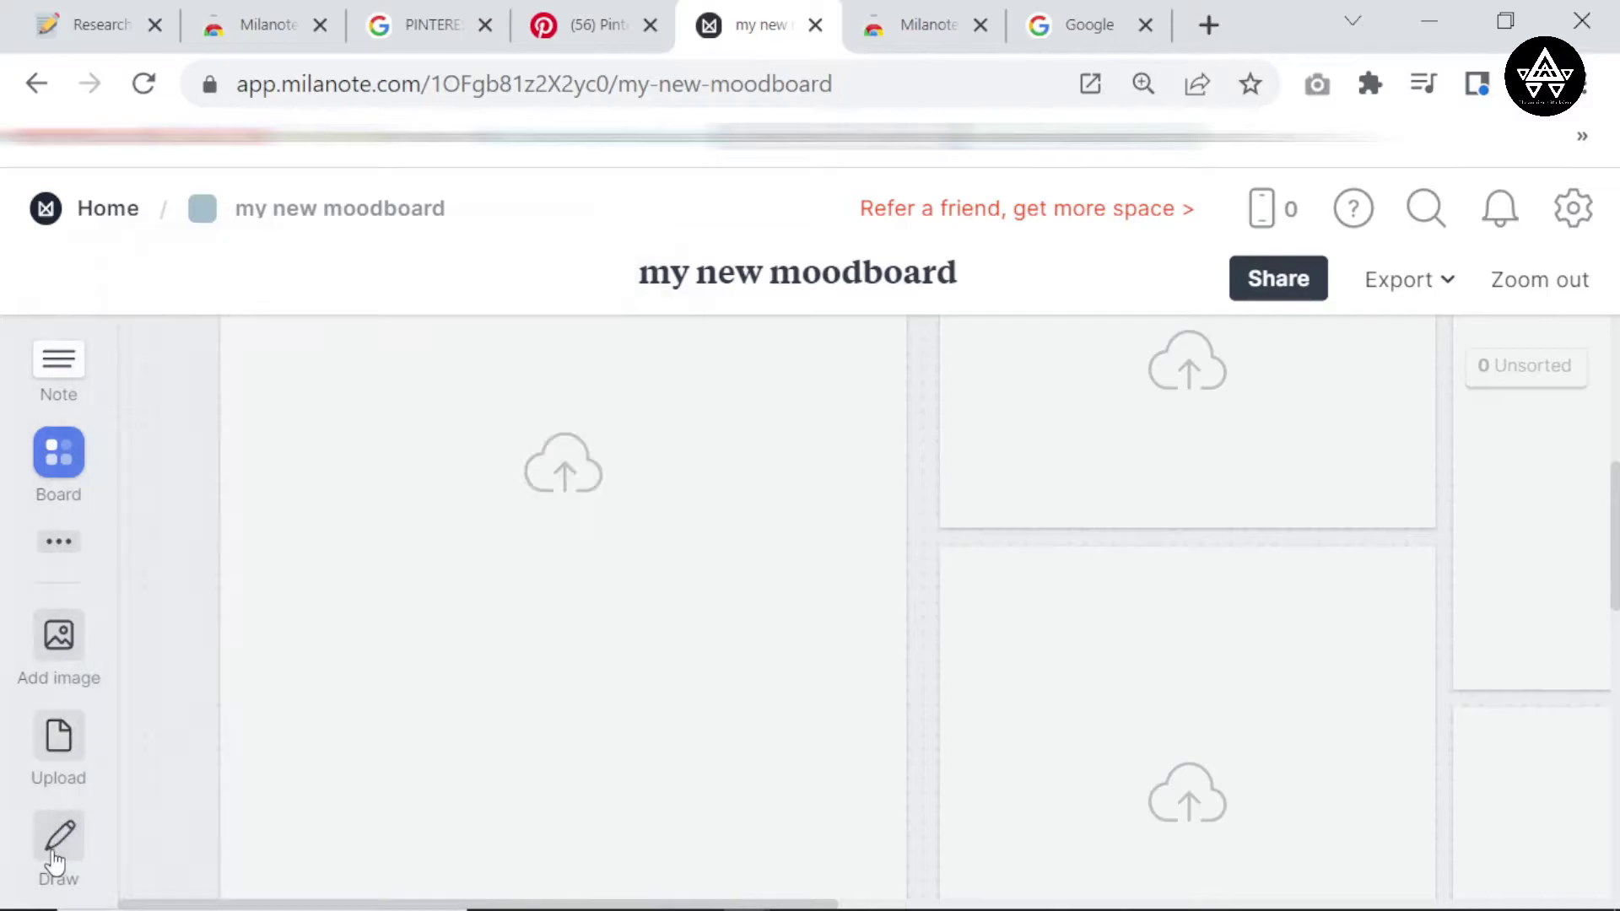
mouse_move(655, 459)
mouse_down()
mouse_move(618, 459)
mouse_move(716, 593)
mouse_move(649, 599)
mouse_move(641, 574)
mouse_move(683, 527)
mouse_up()
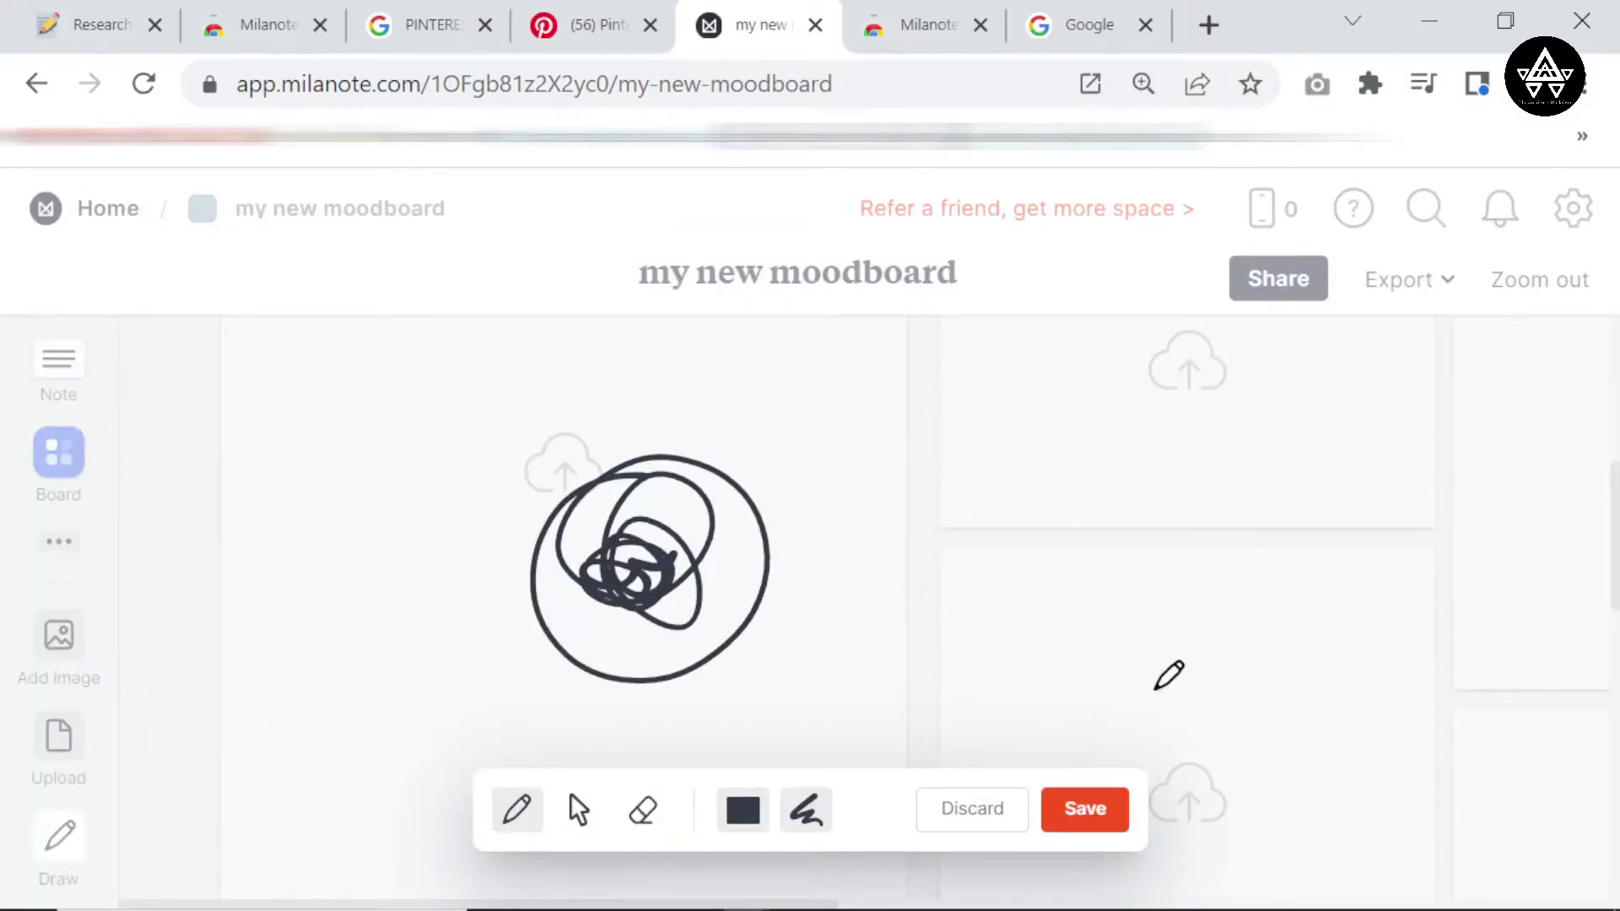
click(995, 812)
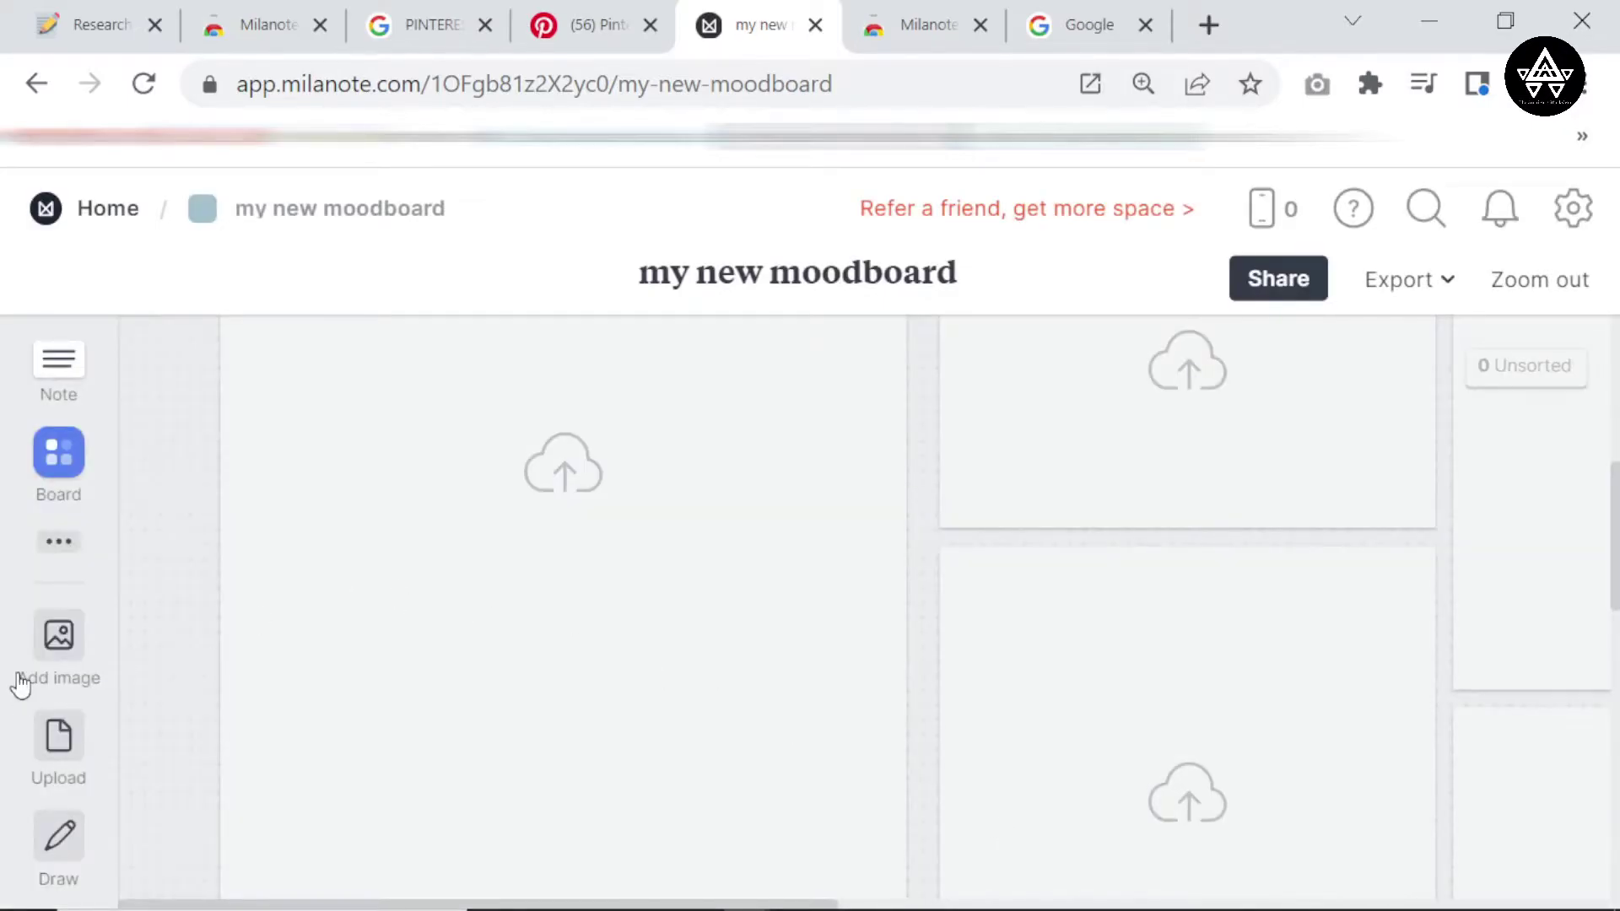
key(ctrl+minus)
key(ctrl+minus)
Place a new empty note above the #D1D3D6 Iron colour swatches.
key(ctrl+plus)
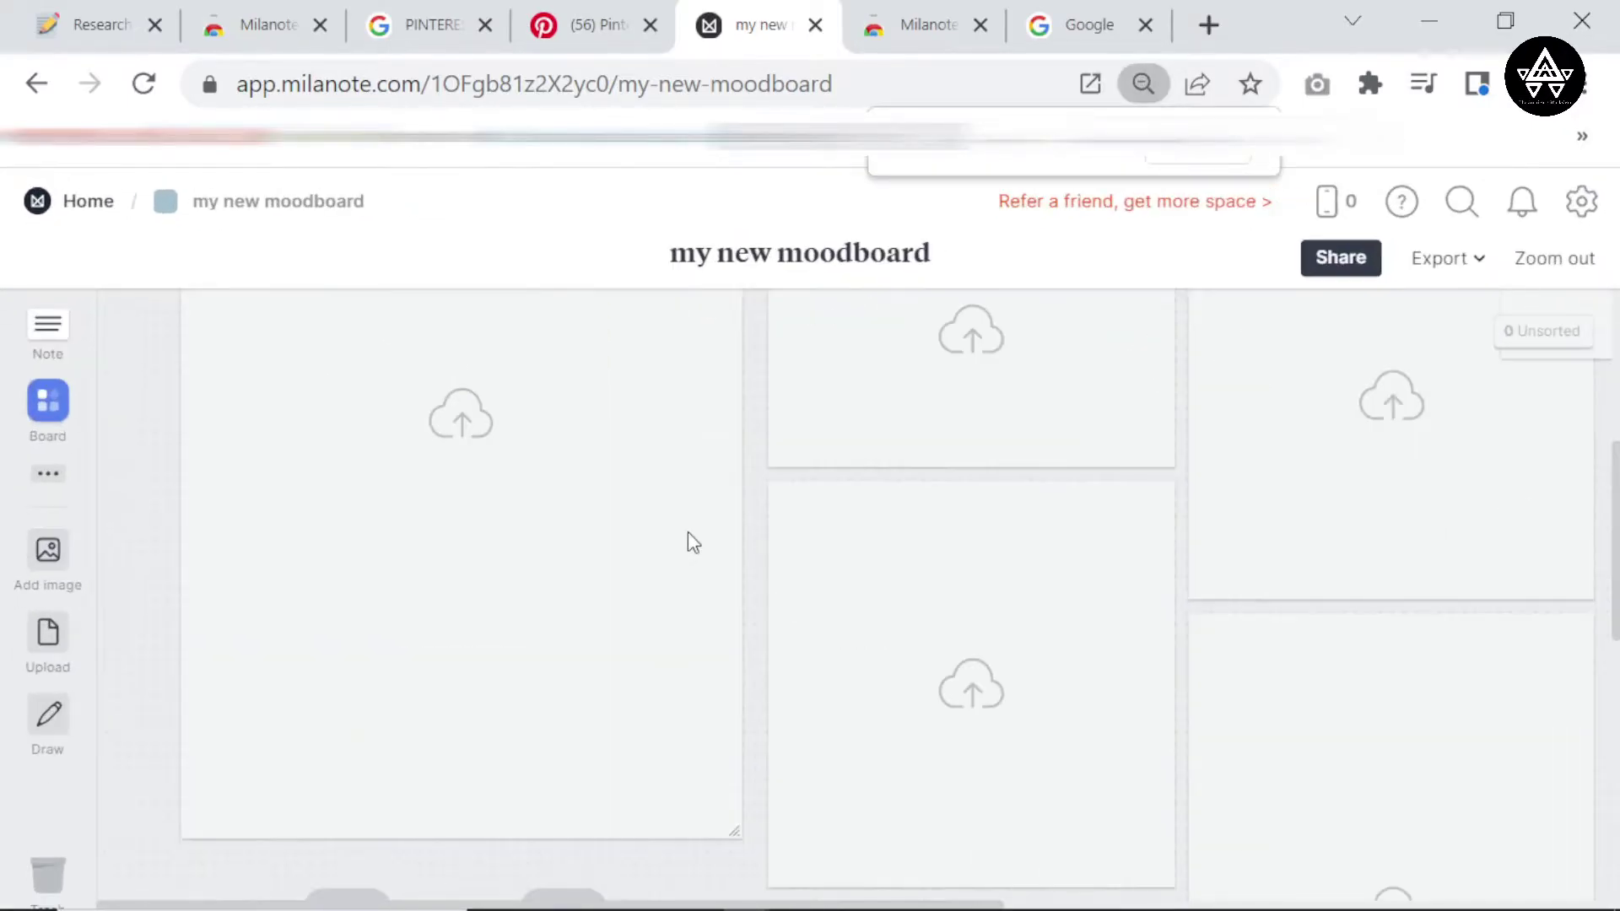
scroll(196, 620, up, 2)
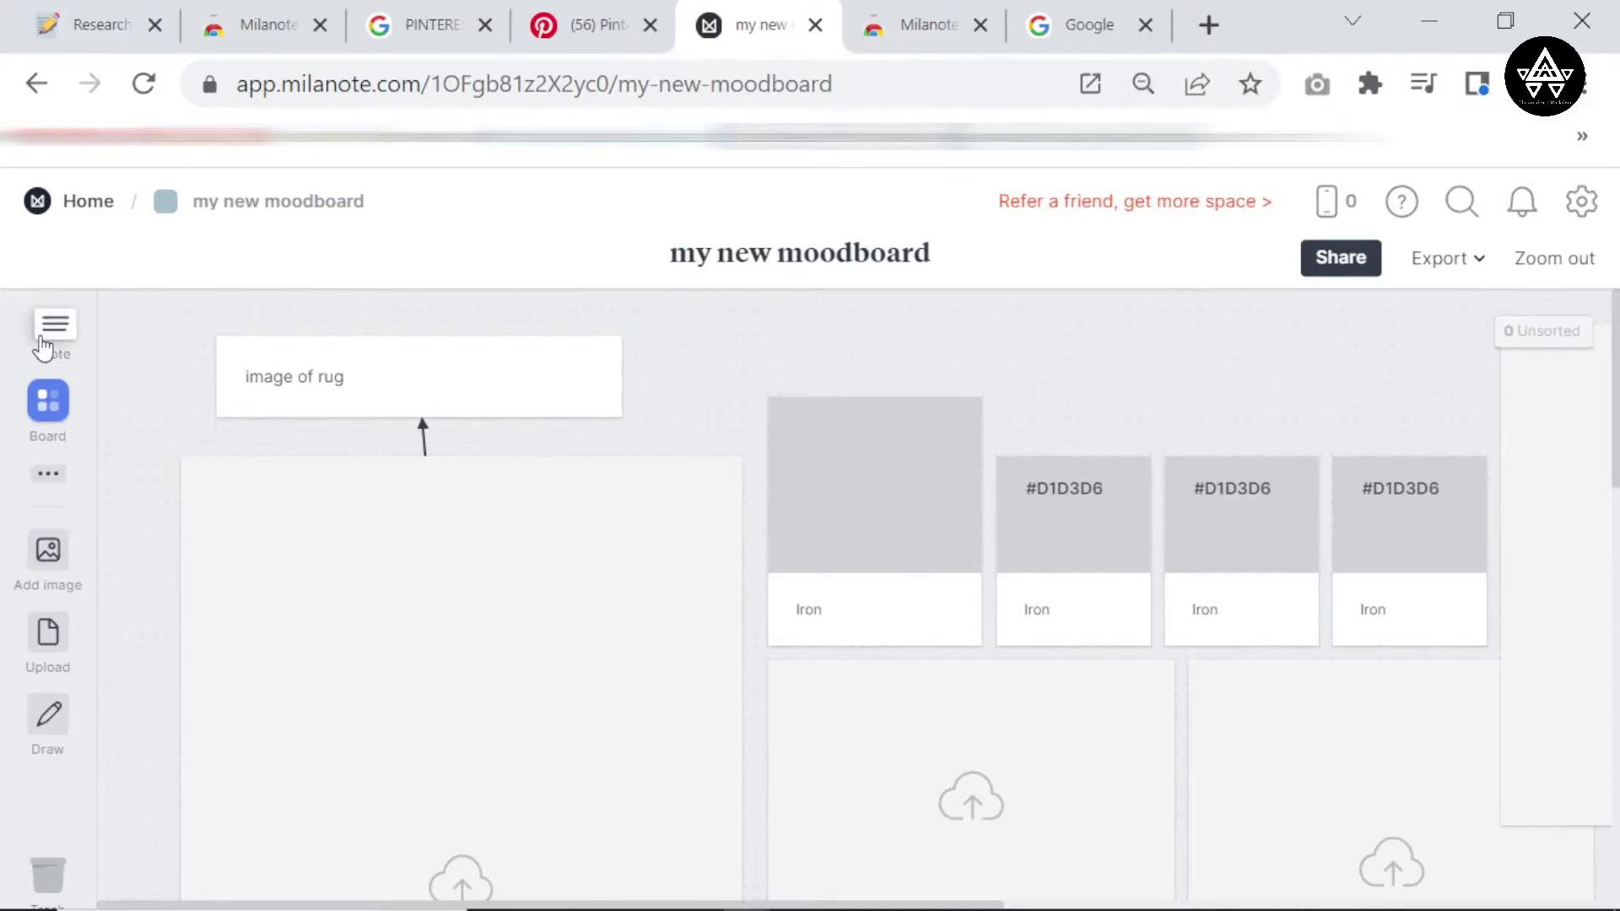
mouse_move(52, 341)
mouse_down()
mouse_move(543, 333)
mouse_move(351, 388)
mouse_move(87, 326)
mouse_move(56, 349)
mouse_up()
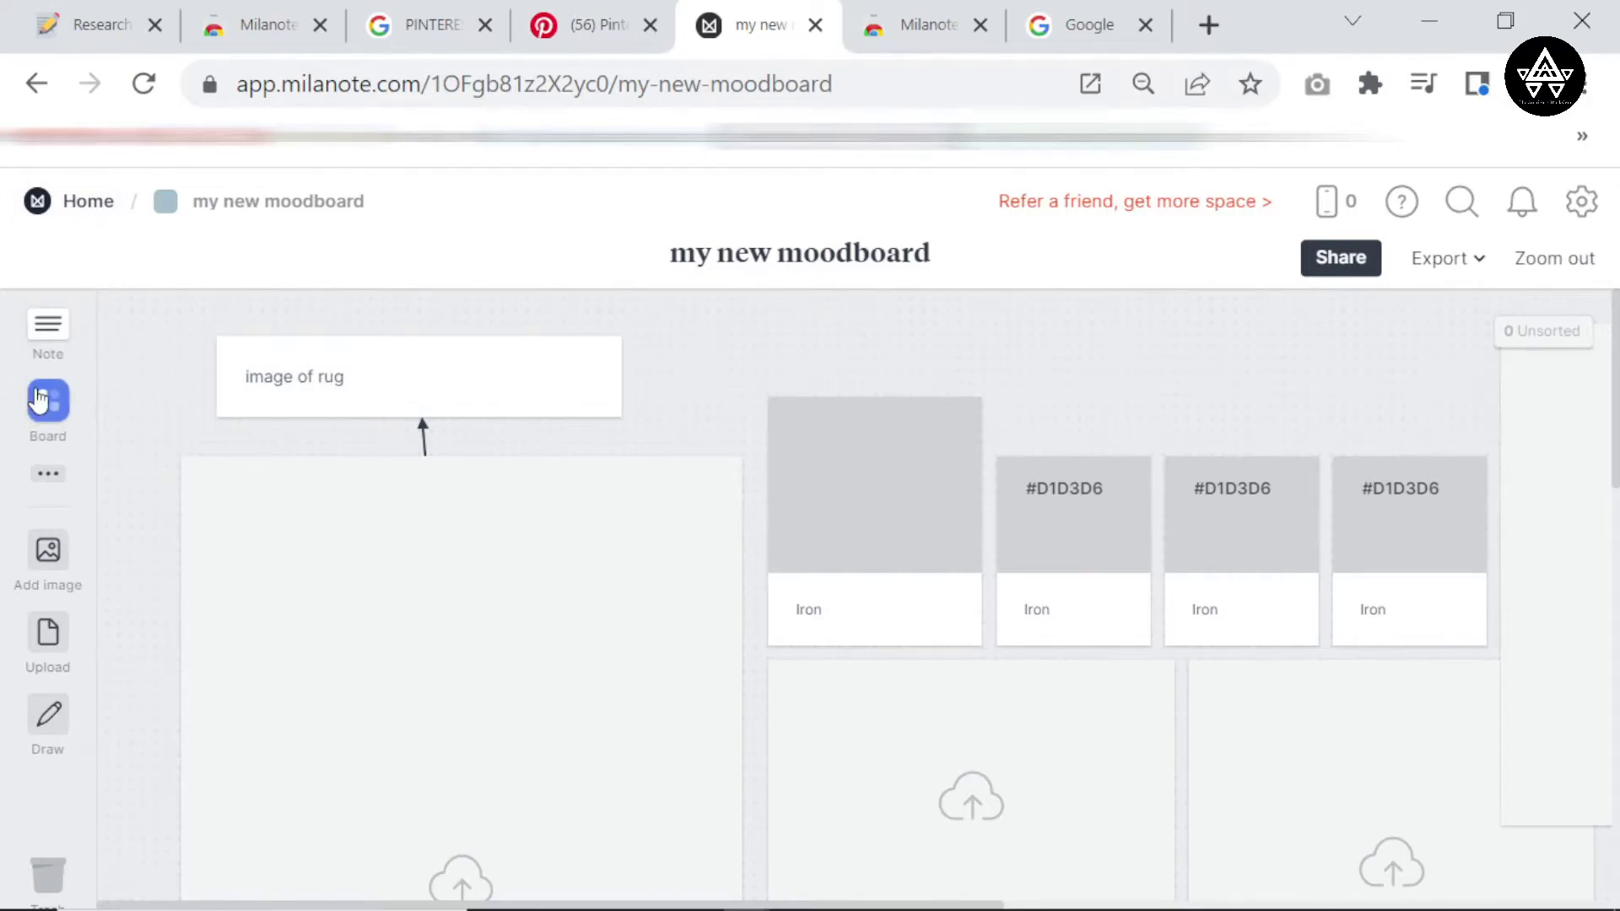
drag(49, 336, 815, 336)
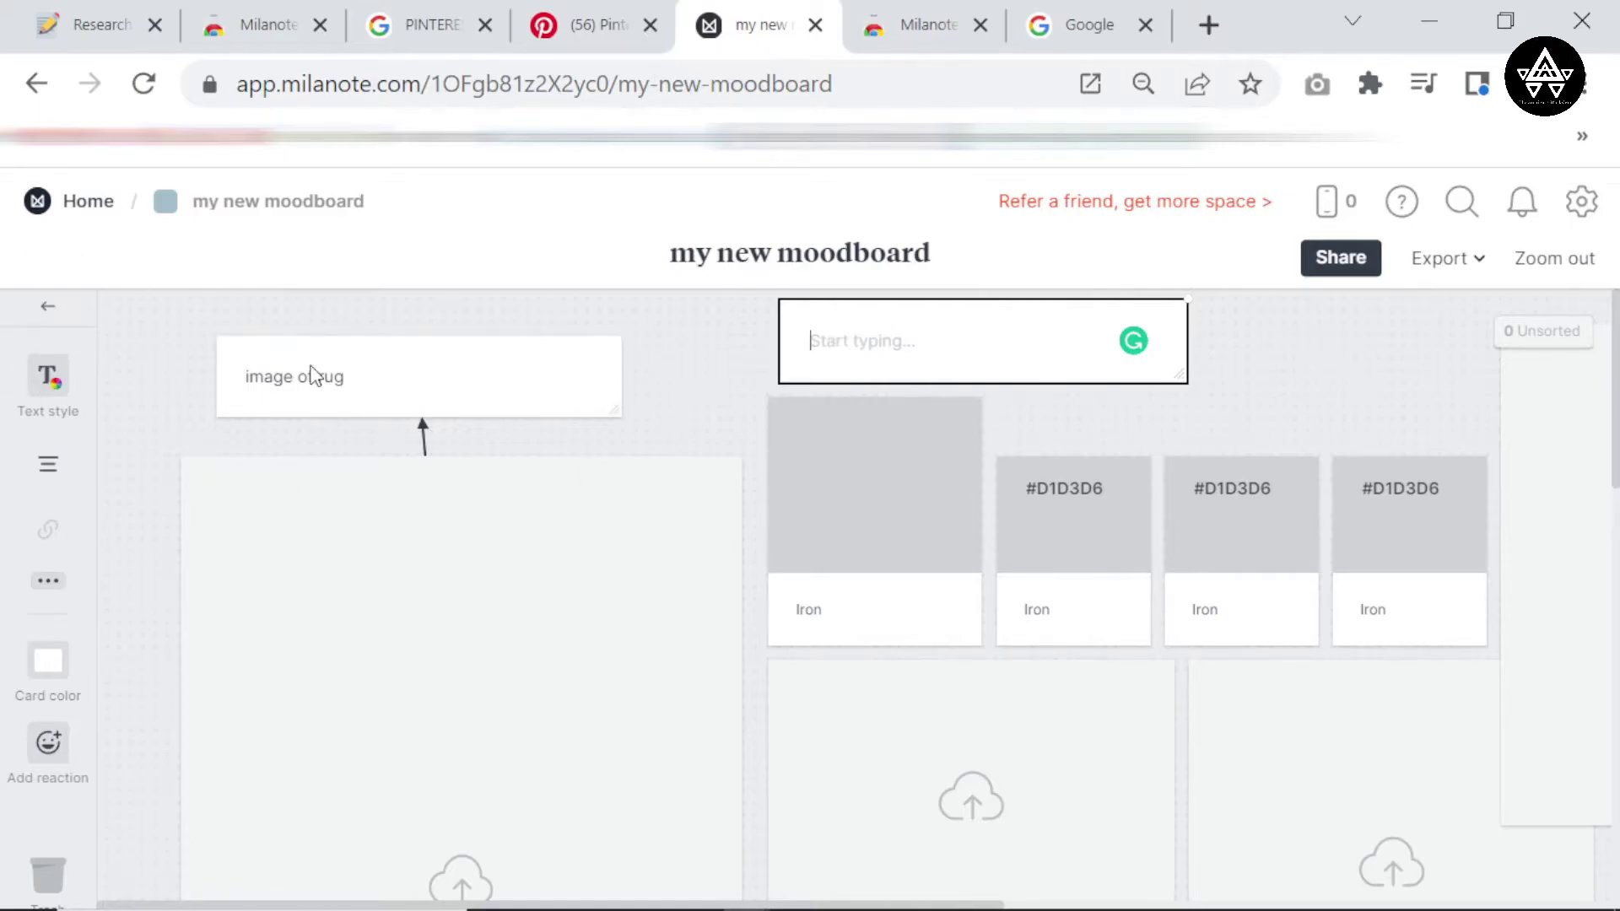
click(455, 381)
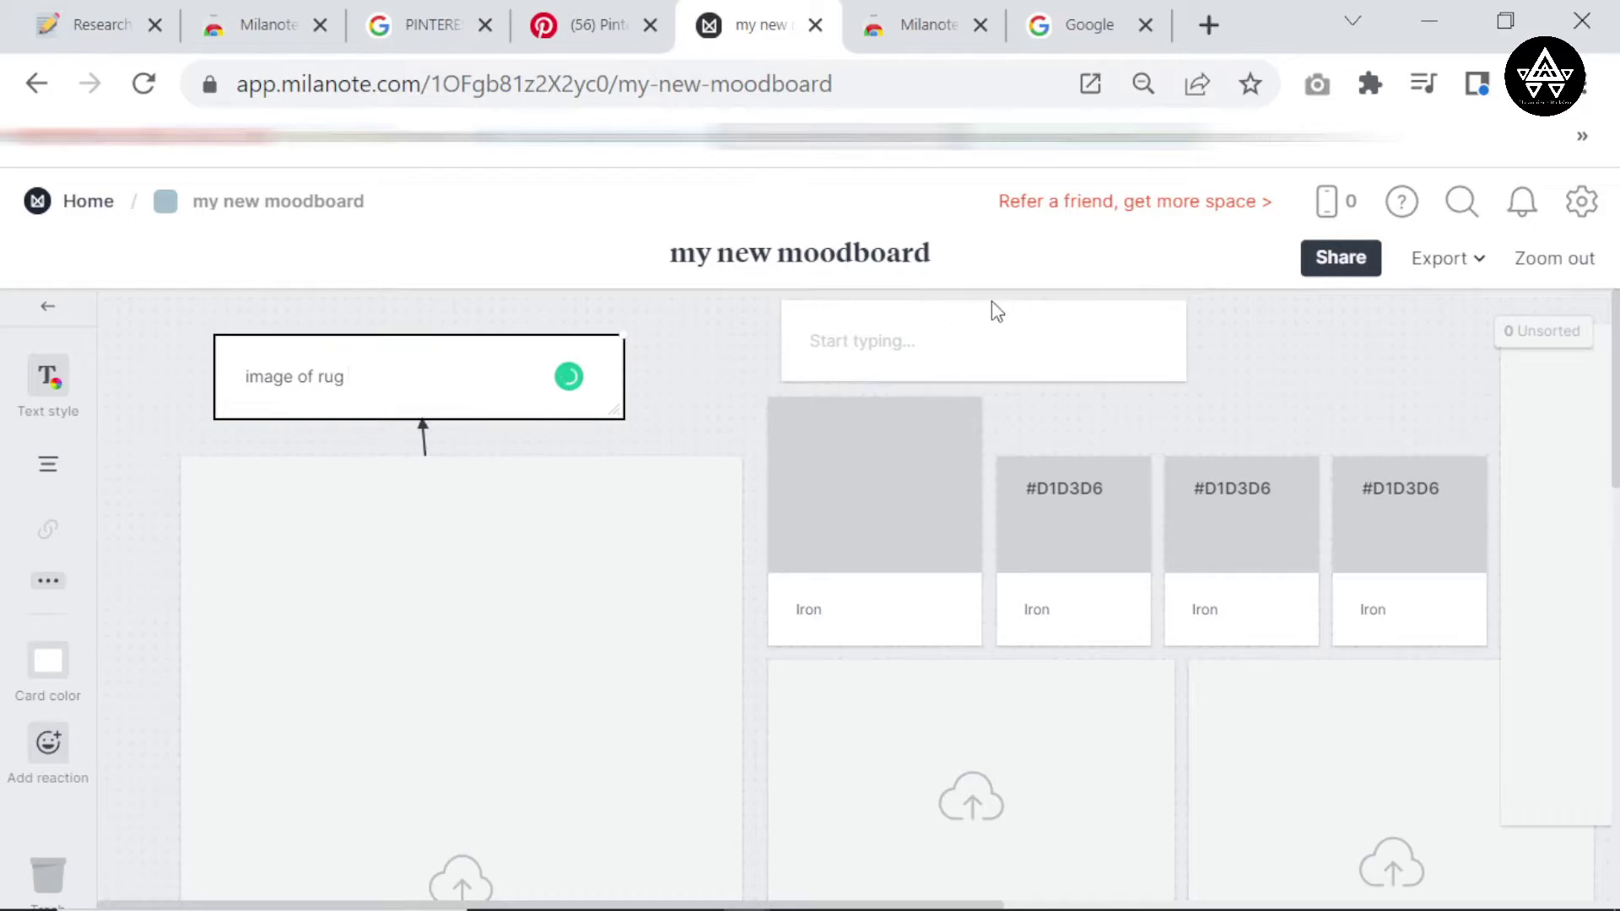
click(936, 333)
click(918, 462)
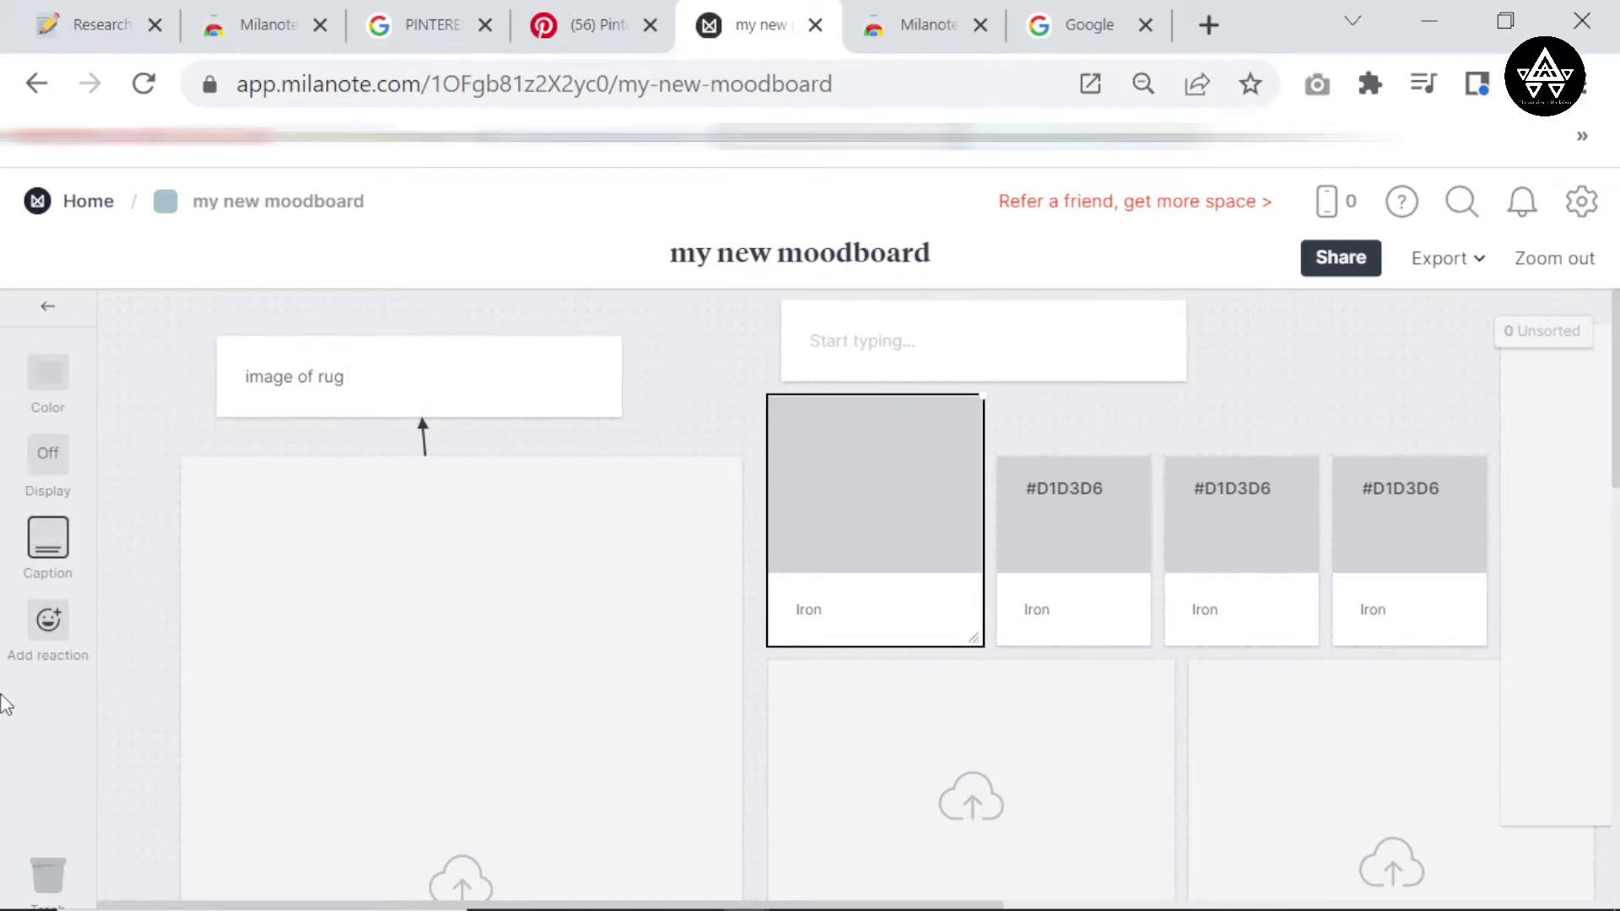
Click through the image and four Iron swatch cards, then edit the new empty note.
click(57, 314)
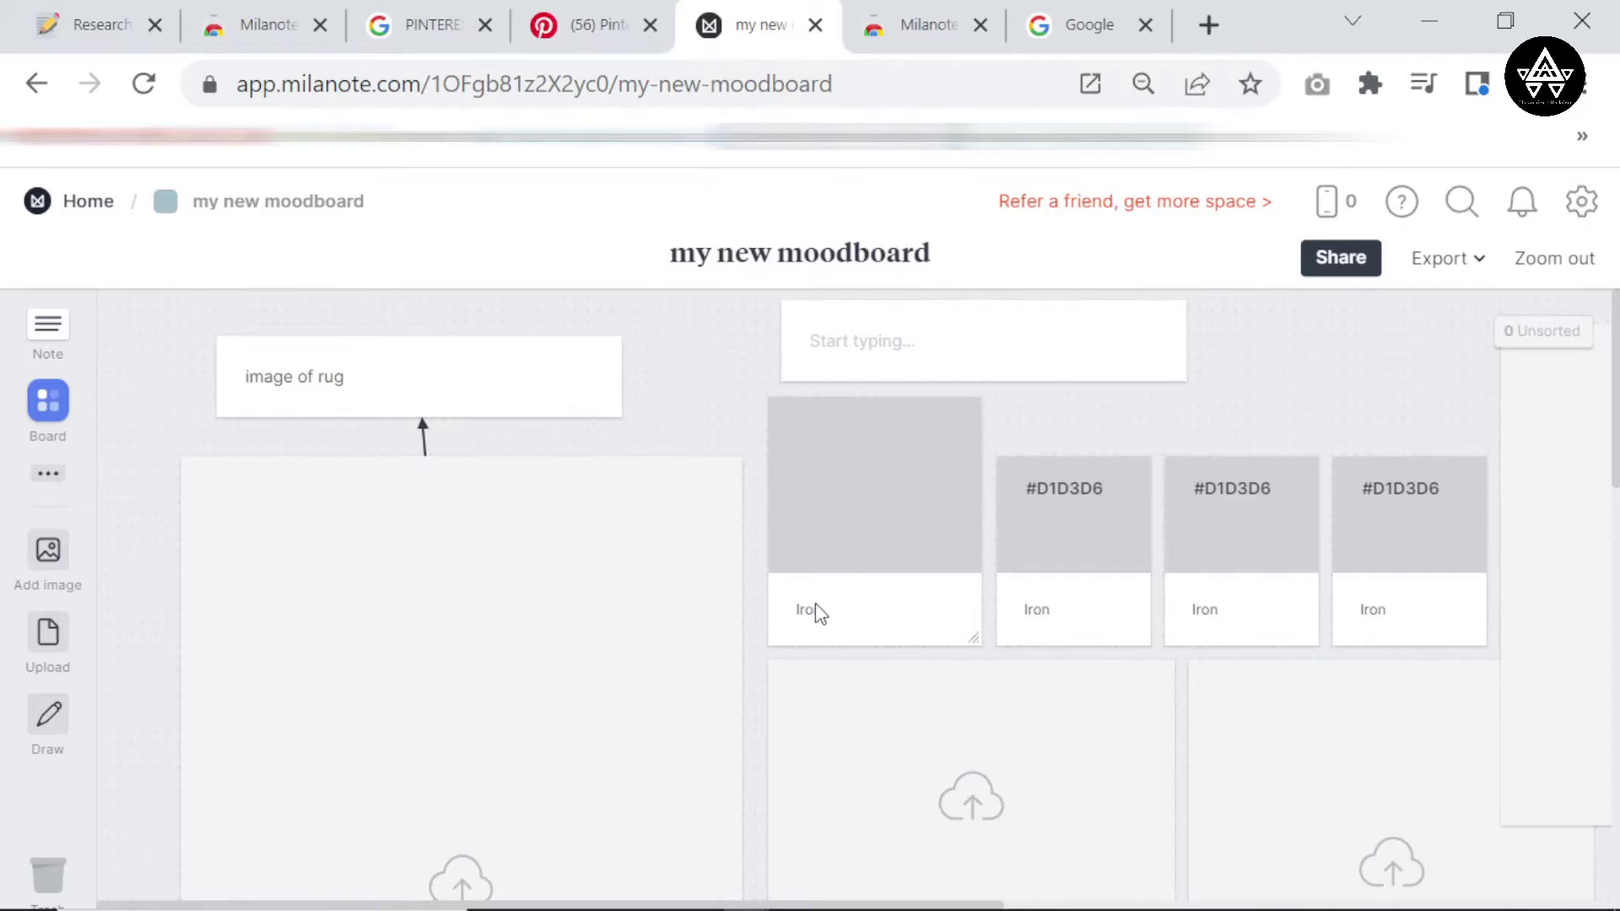
key(ctrl+minus)
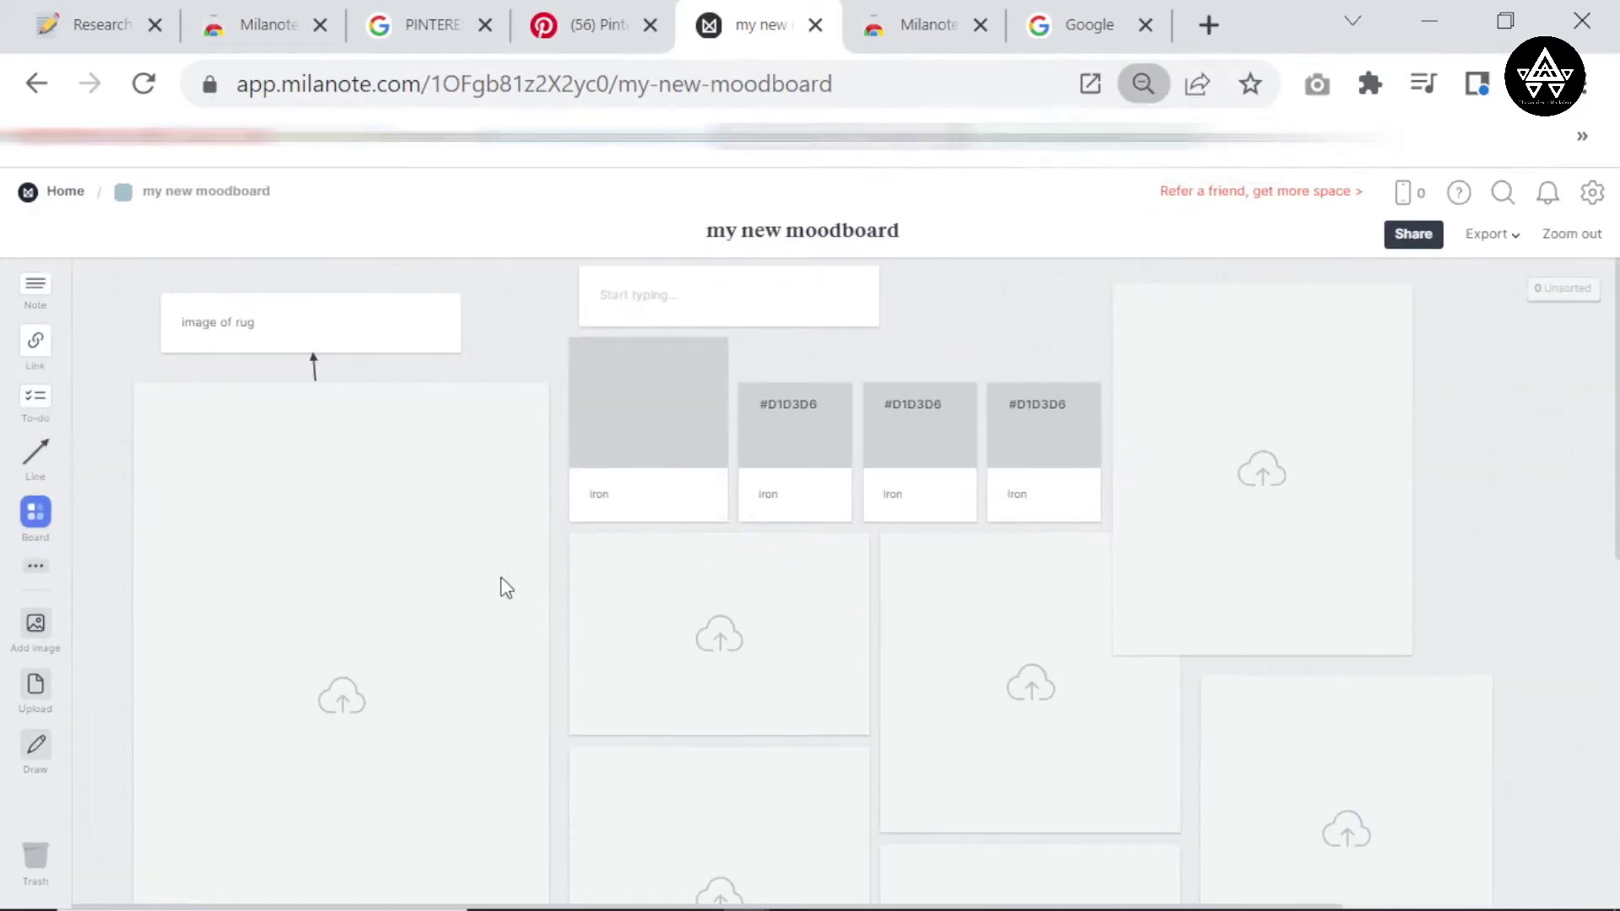
click(416, 488)
click(656, 374)
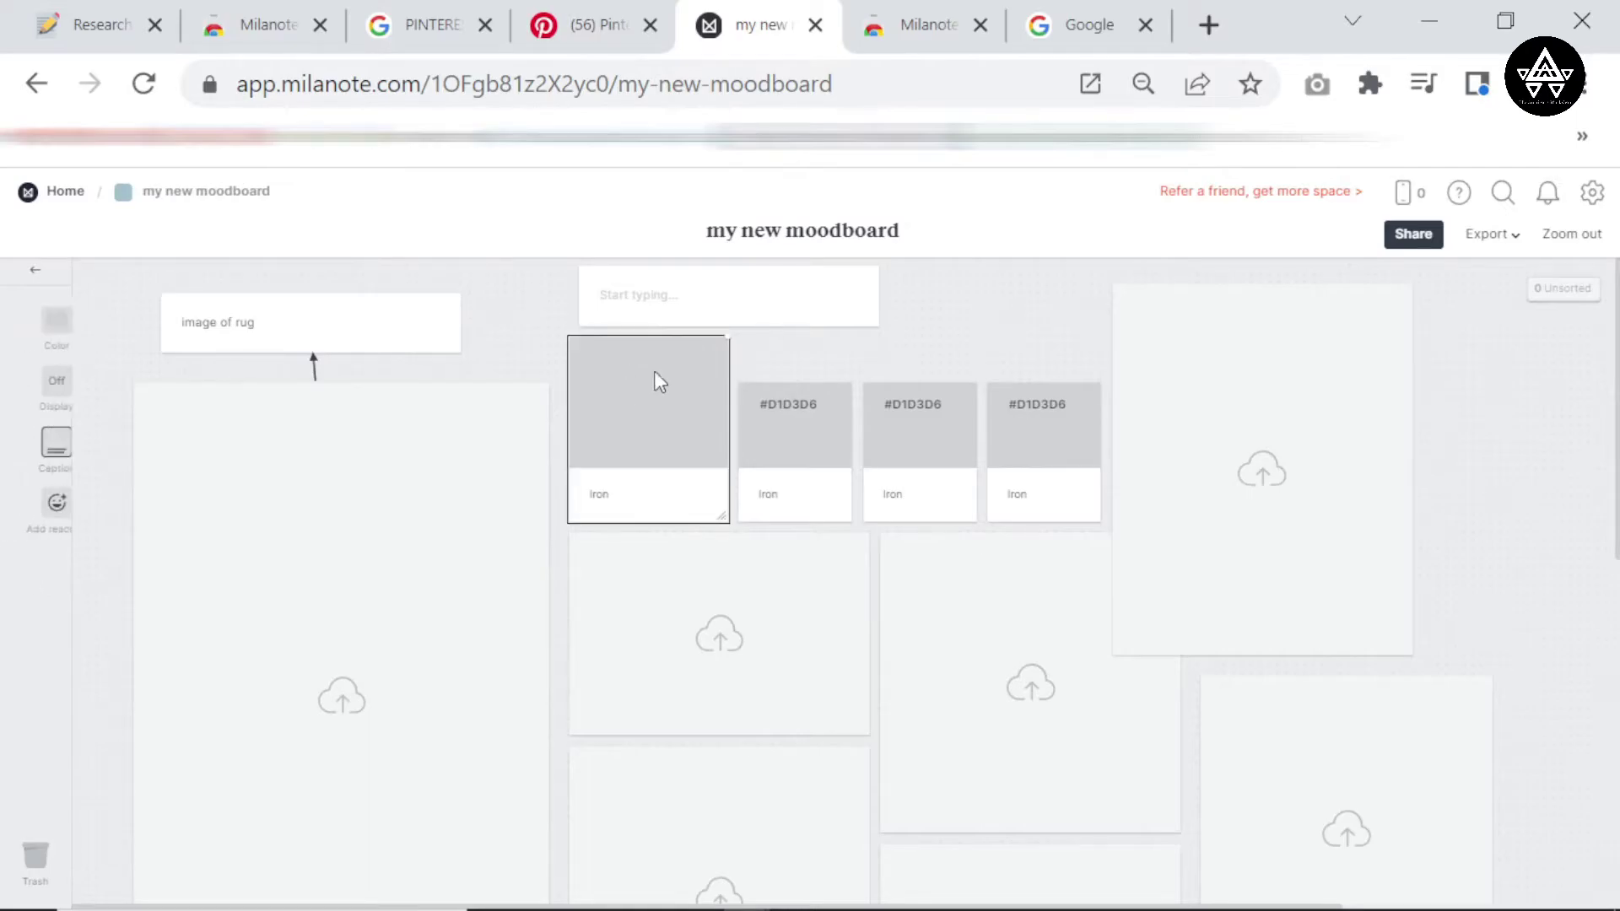
click(808, 415)
click(919, 431)
click(1061, 414)
click(1200, 401)
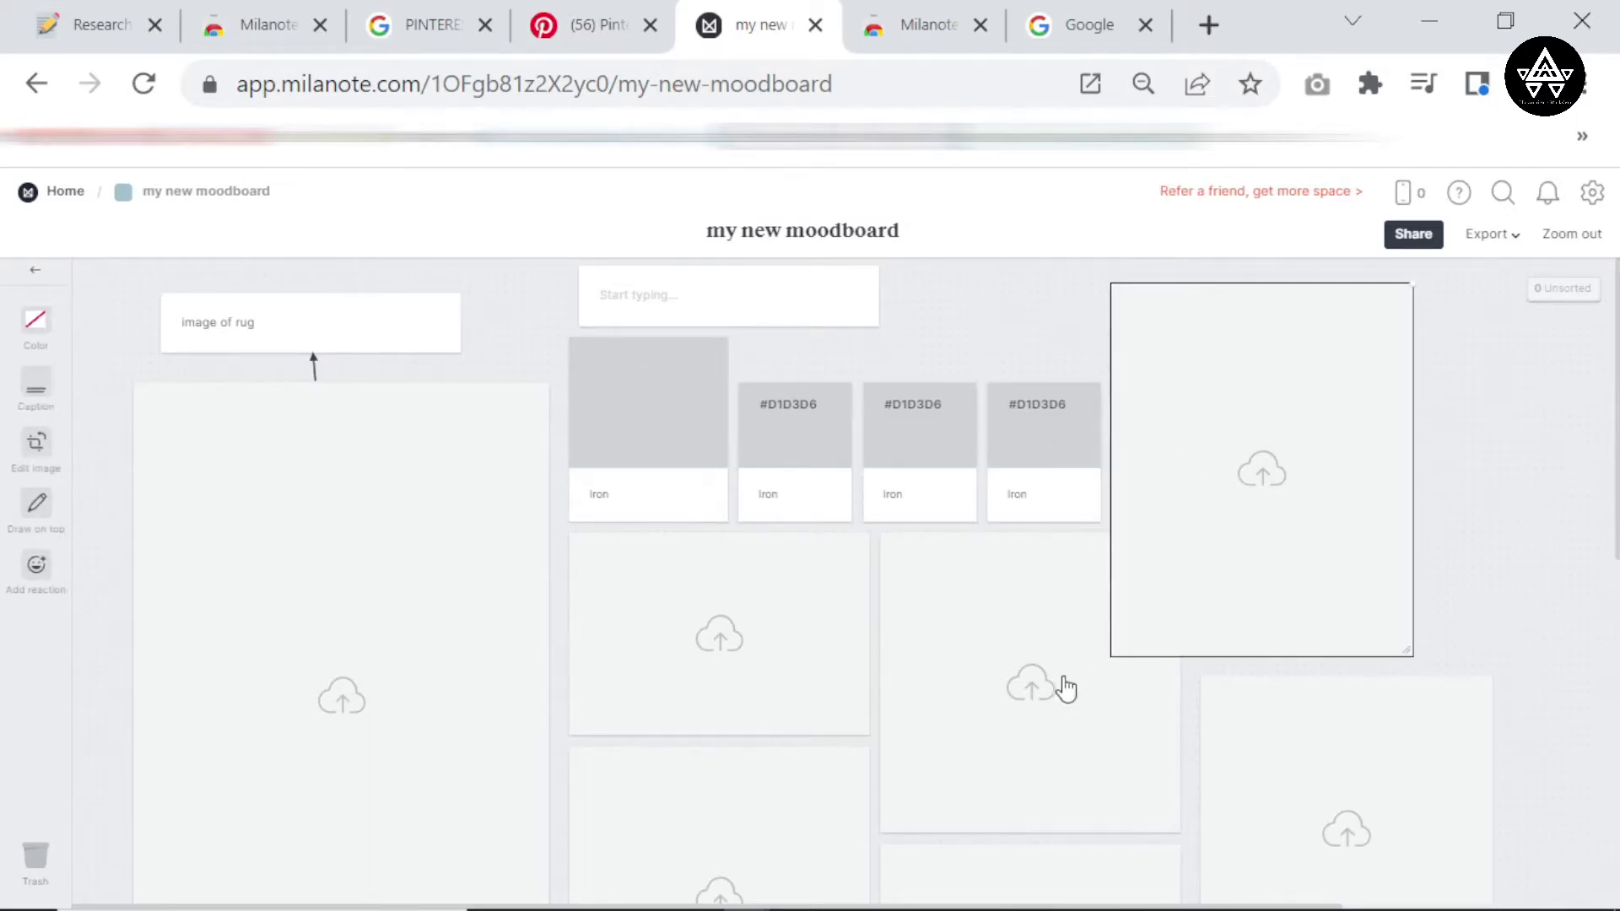
click(959, 579)
click(749, 581)
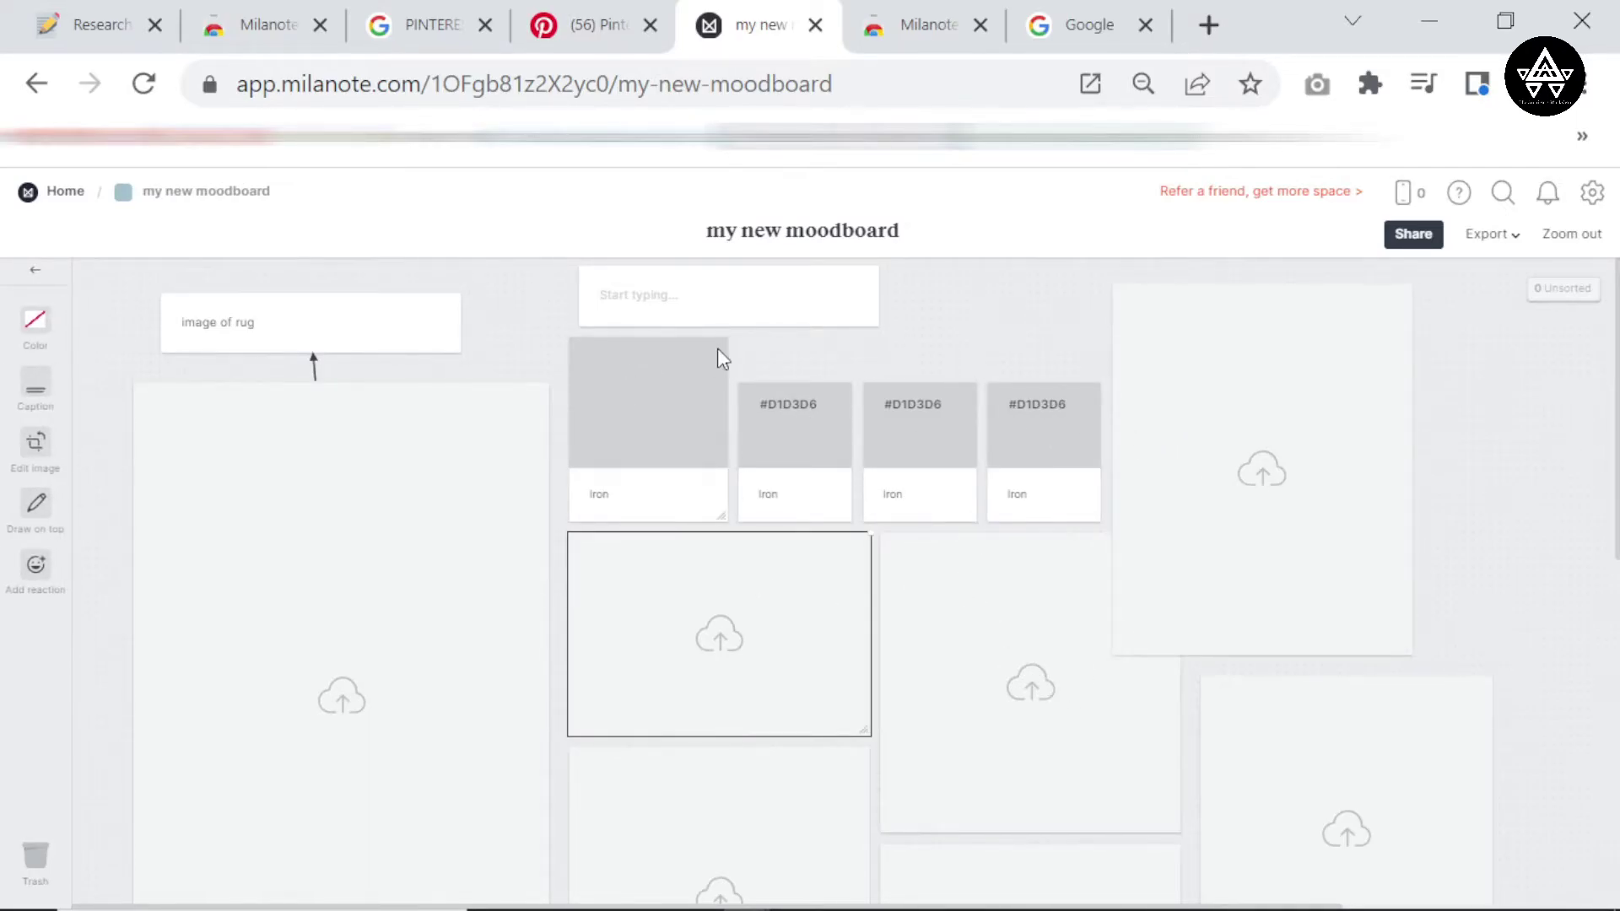
click(784, 291)
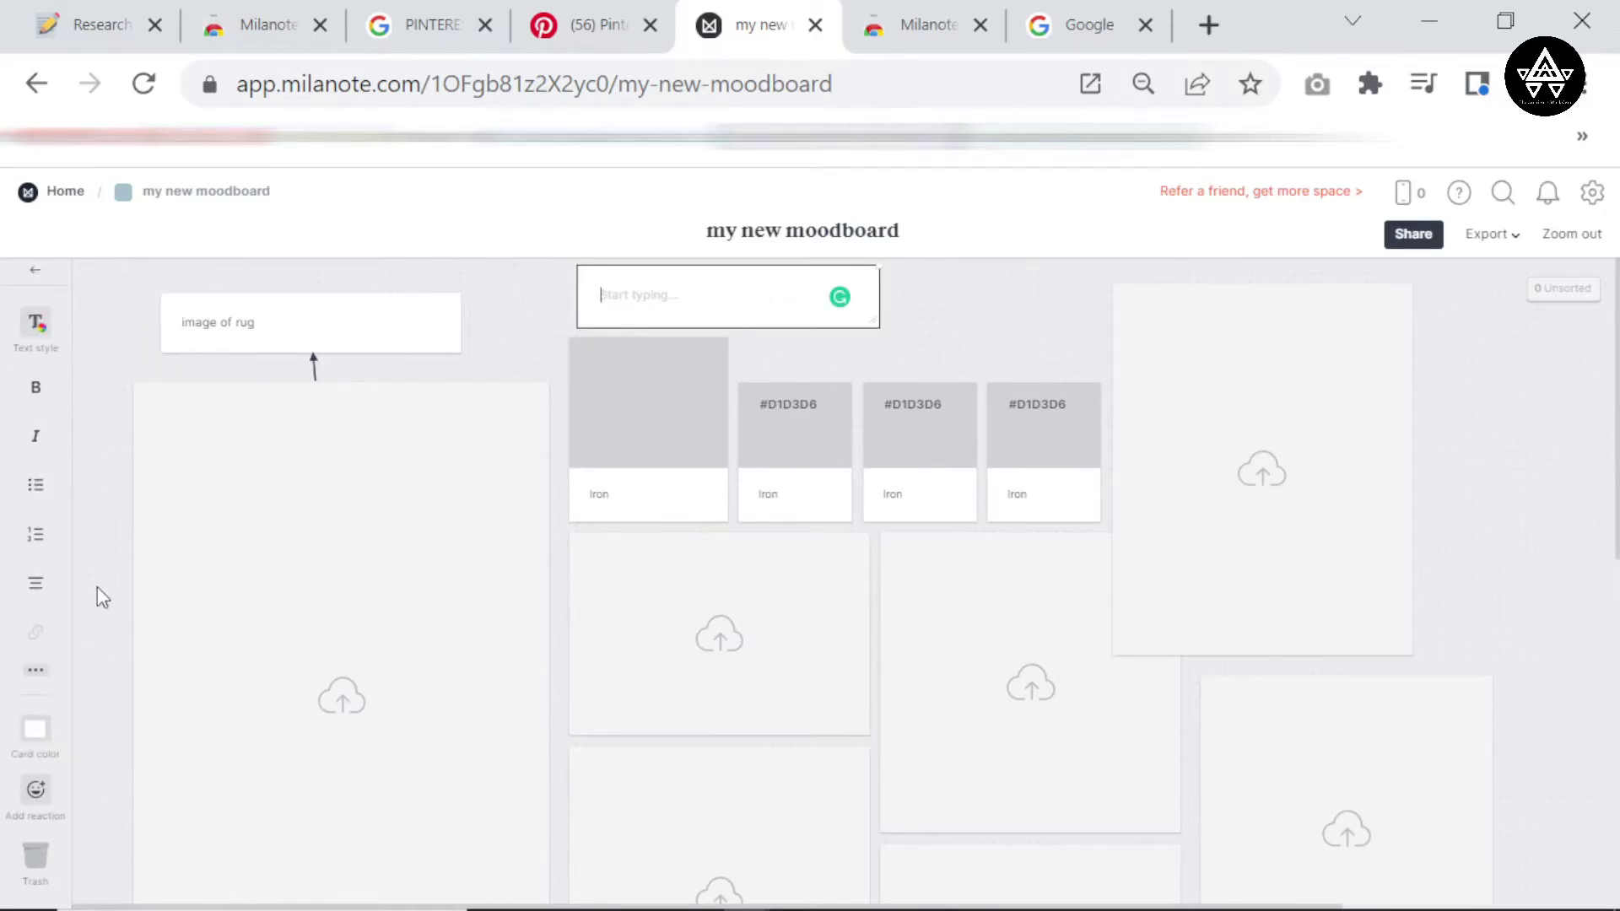
Try Normal heading, Normal text and Quote styles, then settle on Large heading.
key(ctrl+plus)
key(ctrl+plus)
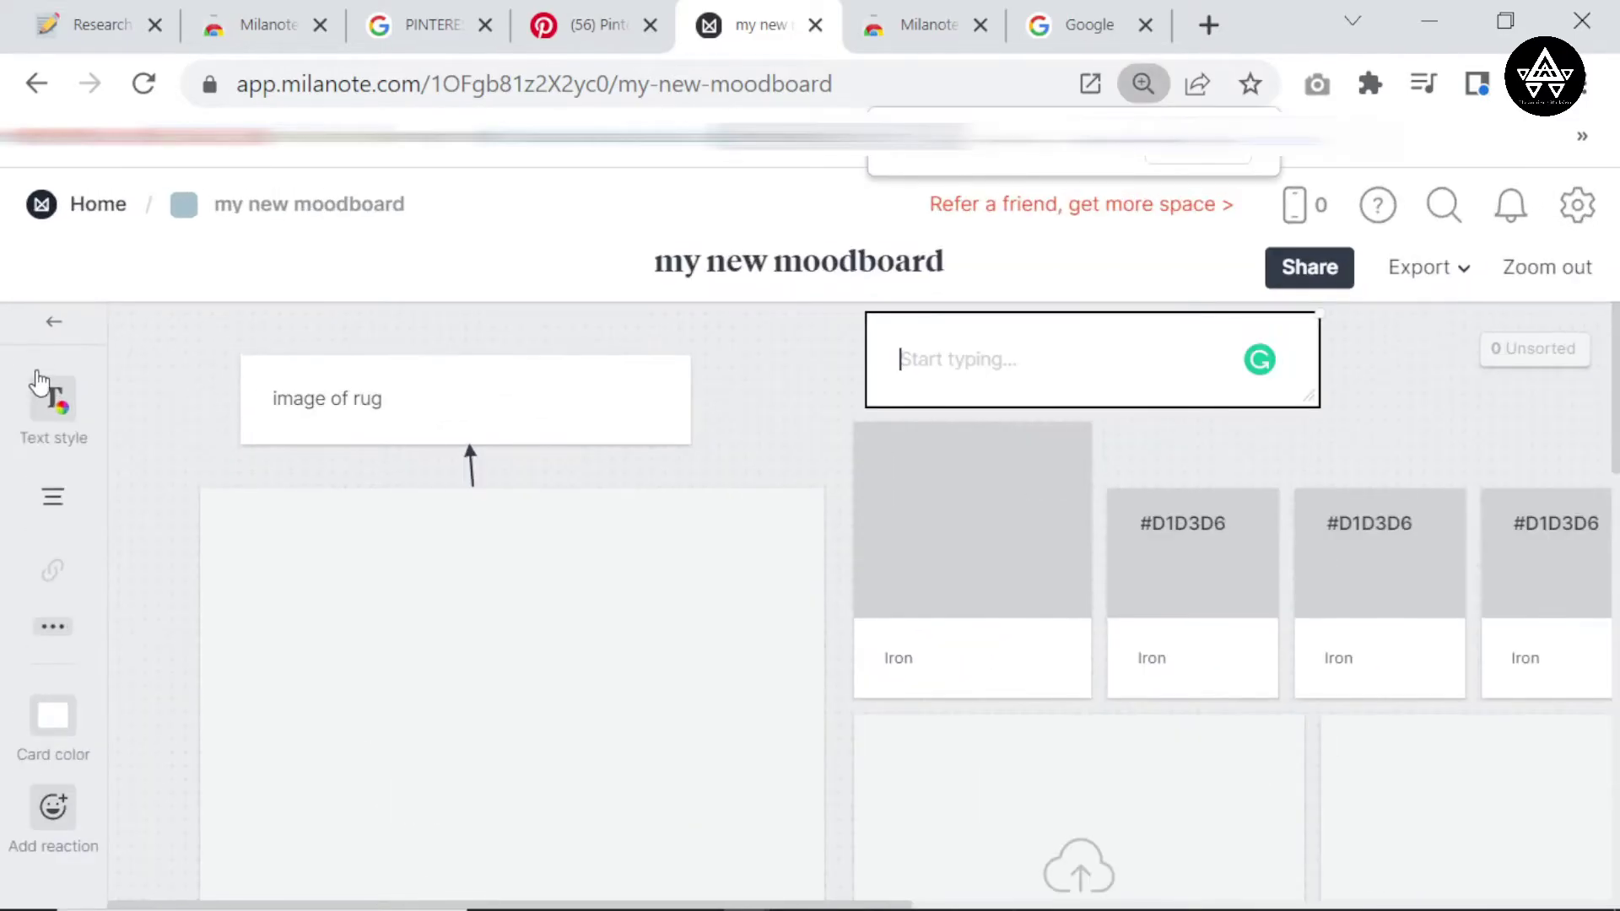
click(54, 414)
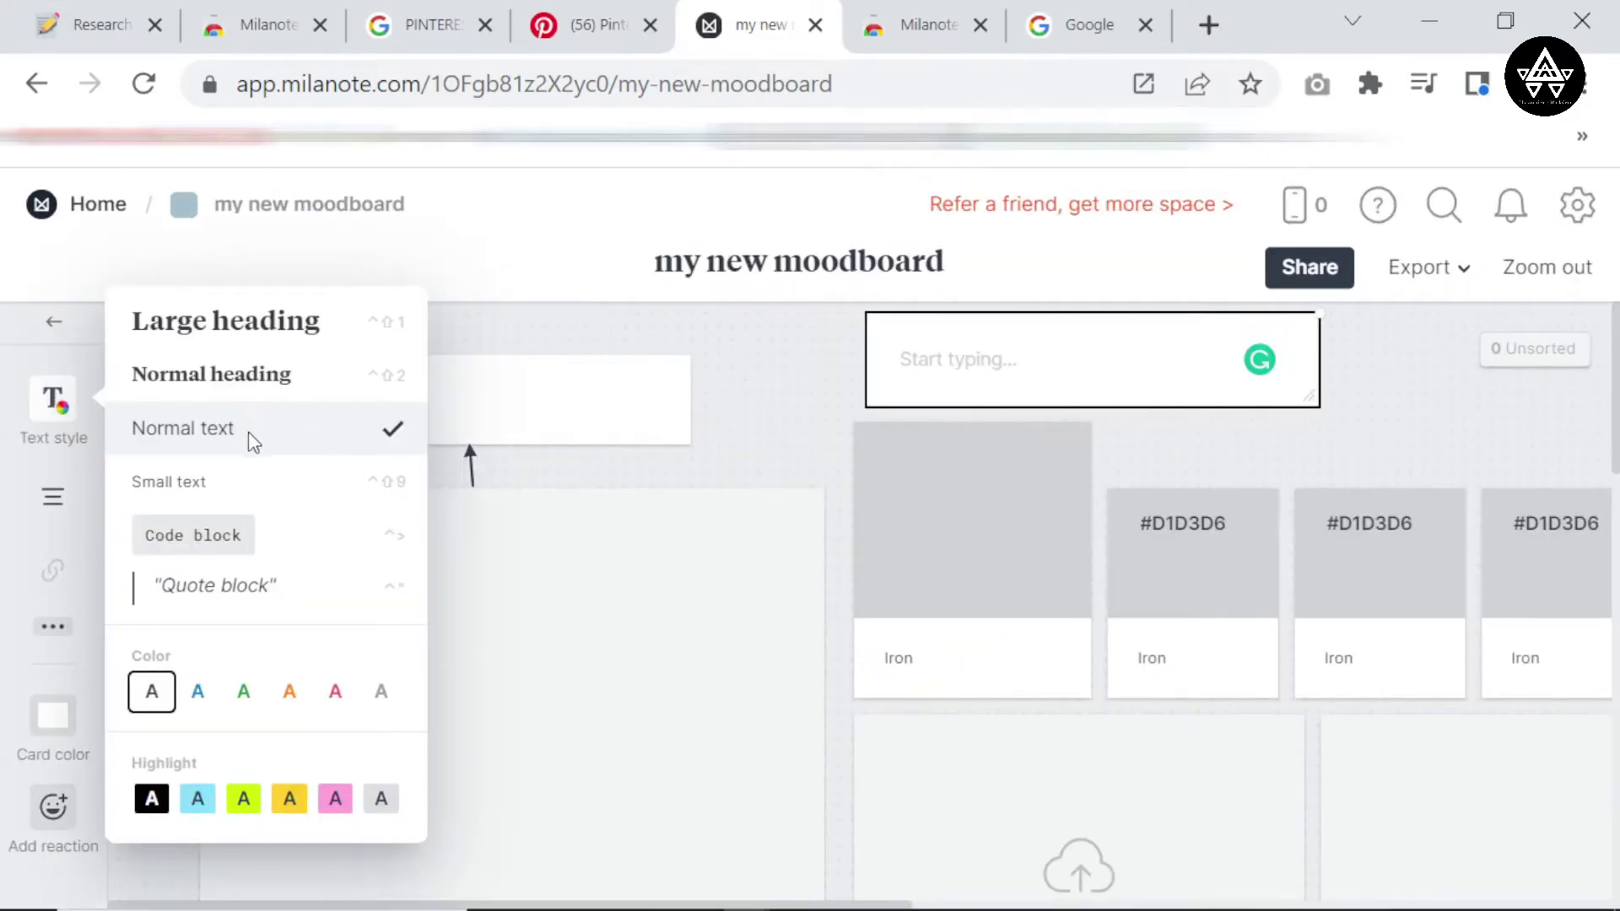
click(302, 323)
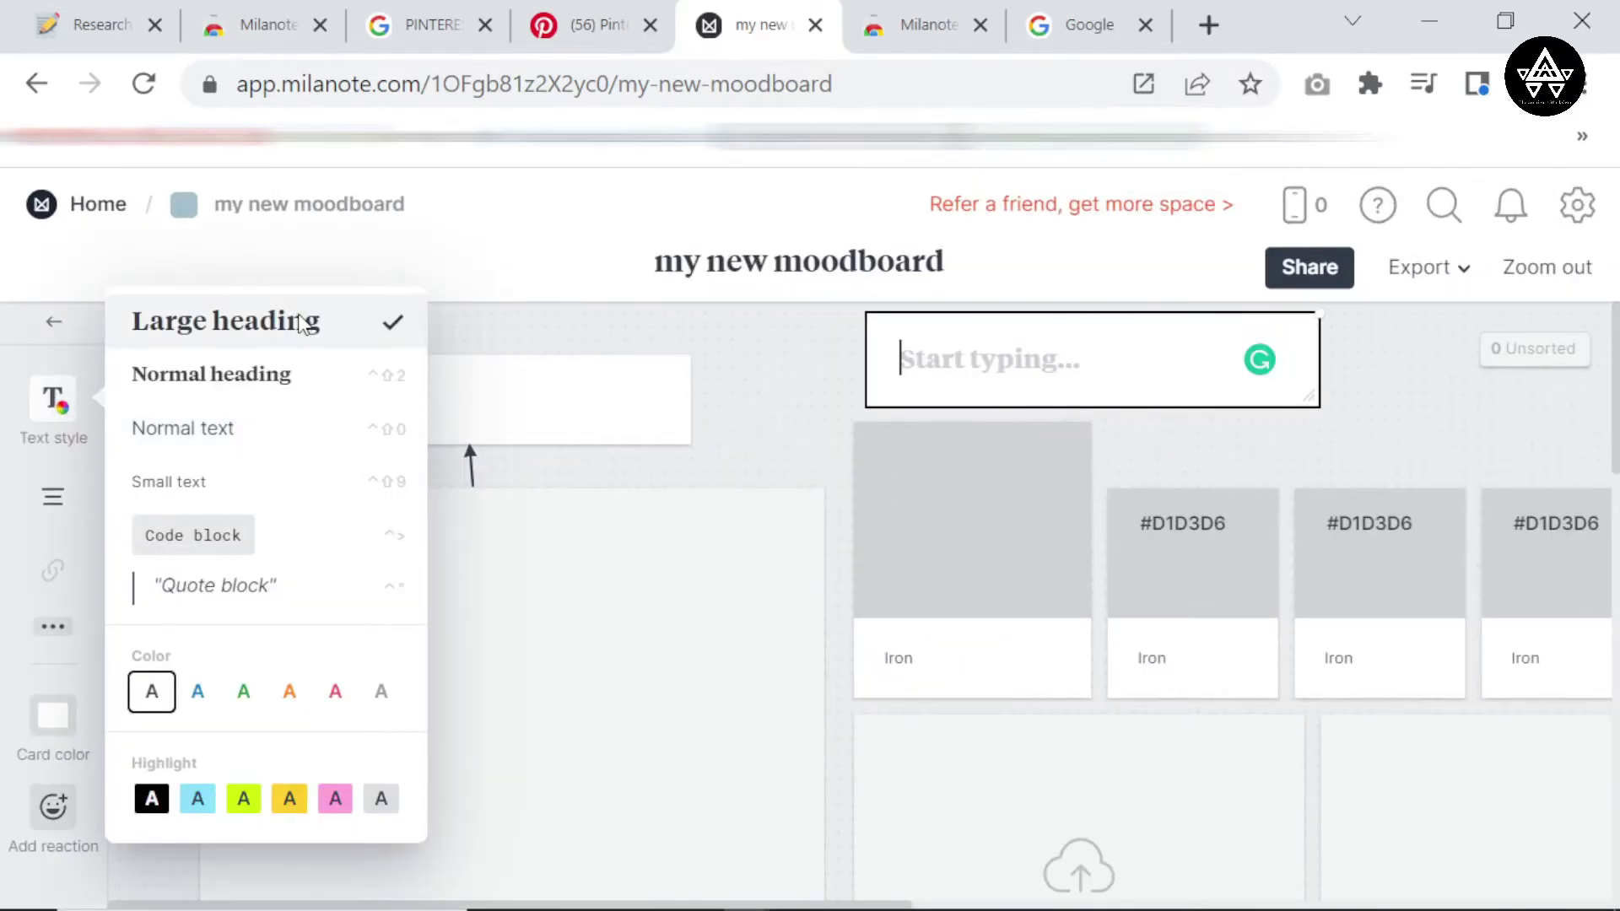
click(220, 386)
click(239, 438)
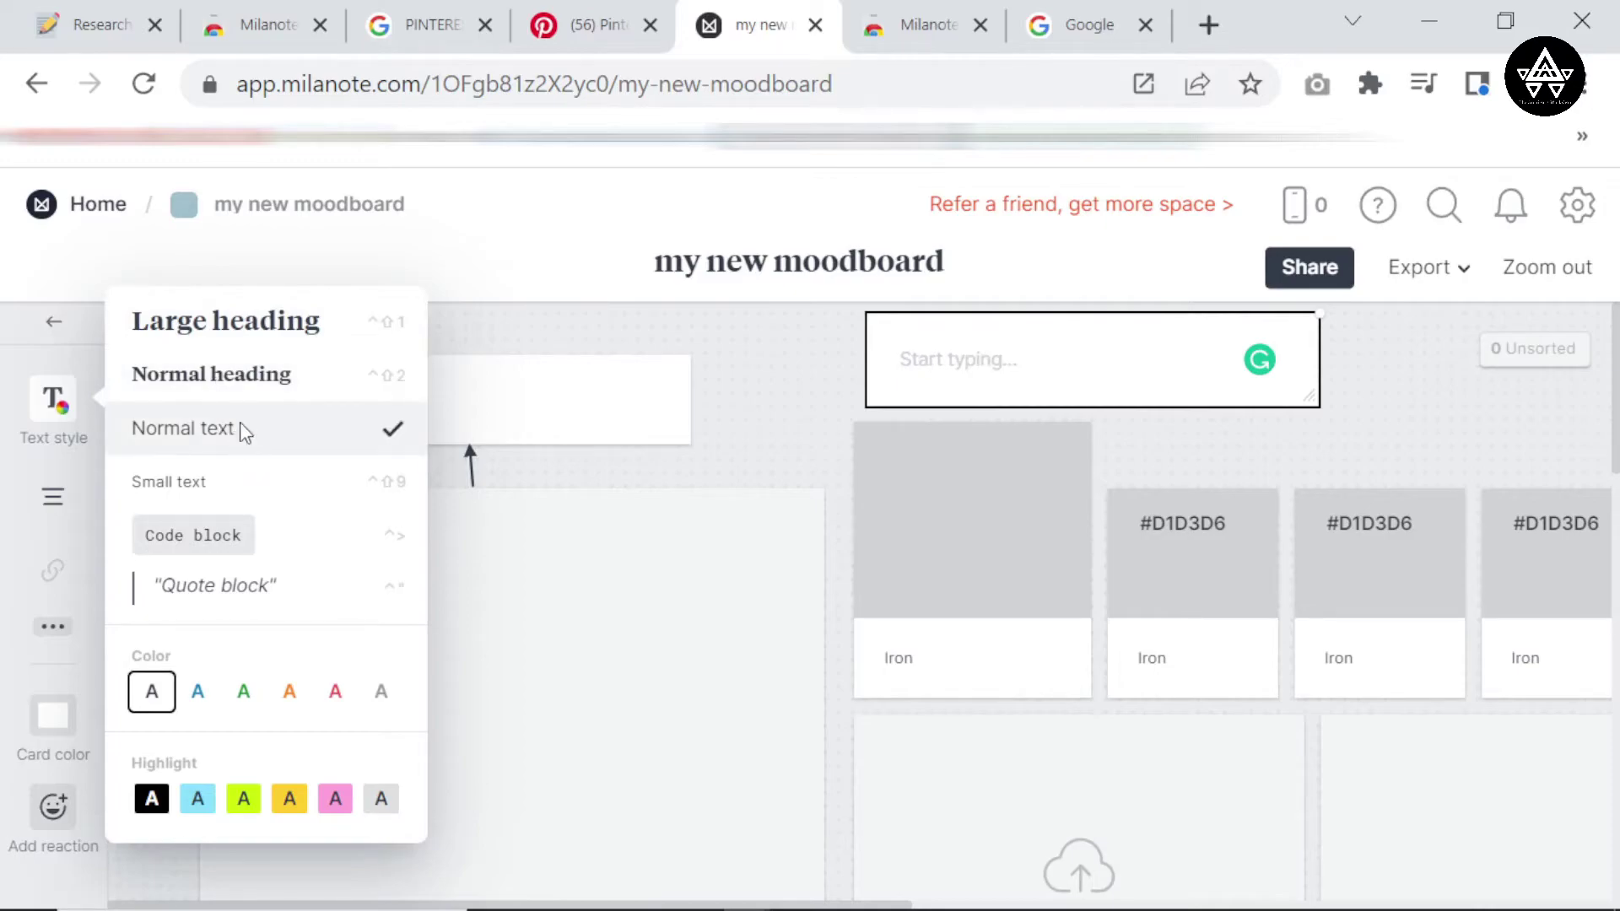
click(291, 373)
click(278, 447)
click(271, 593)
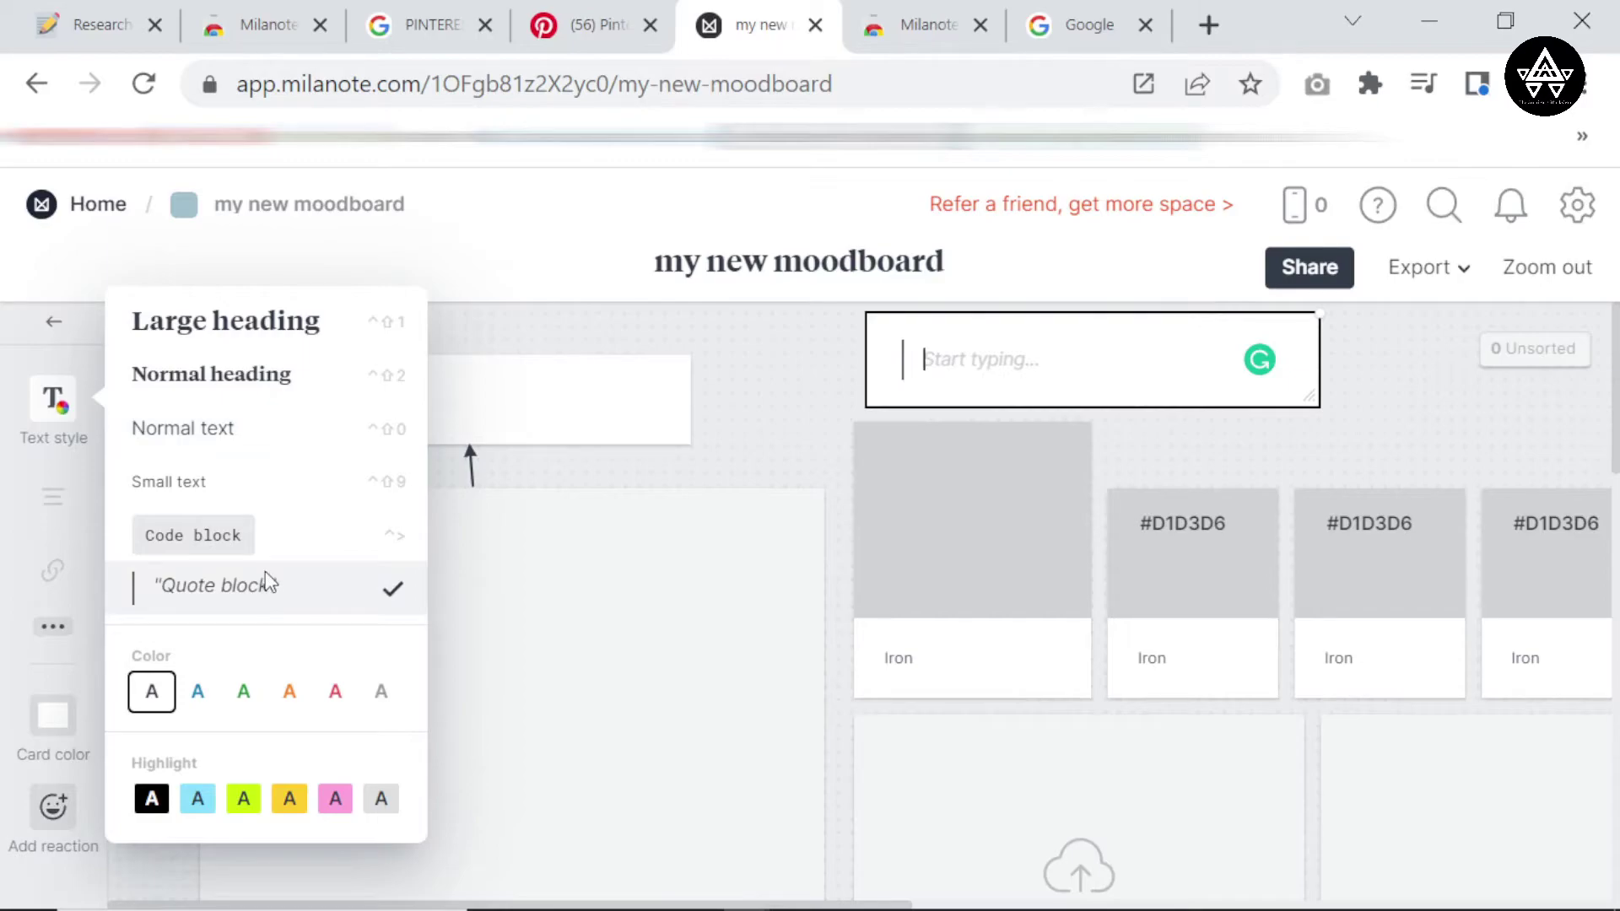
click(206, 320)
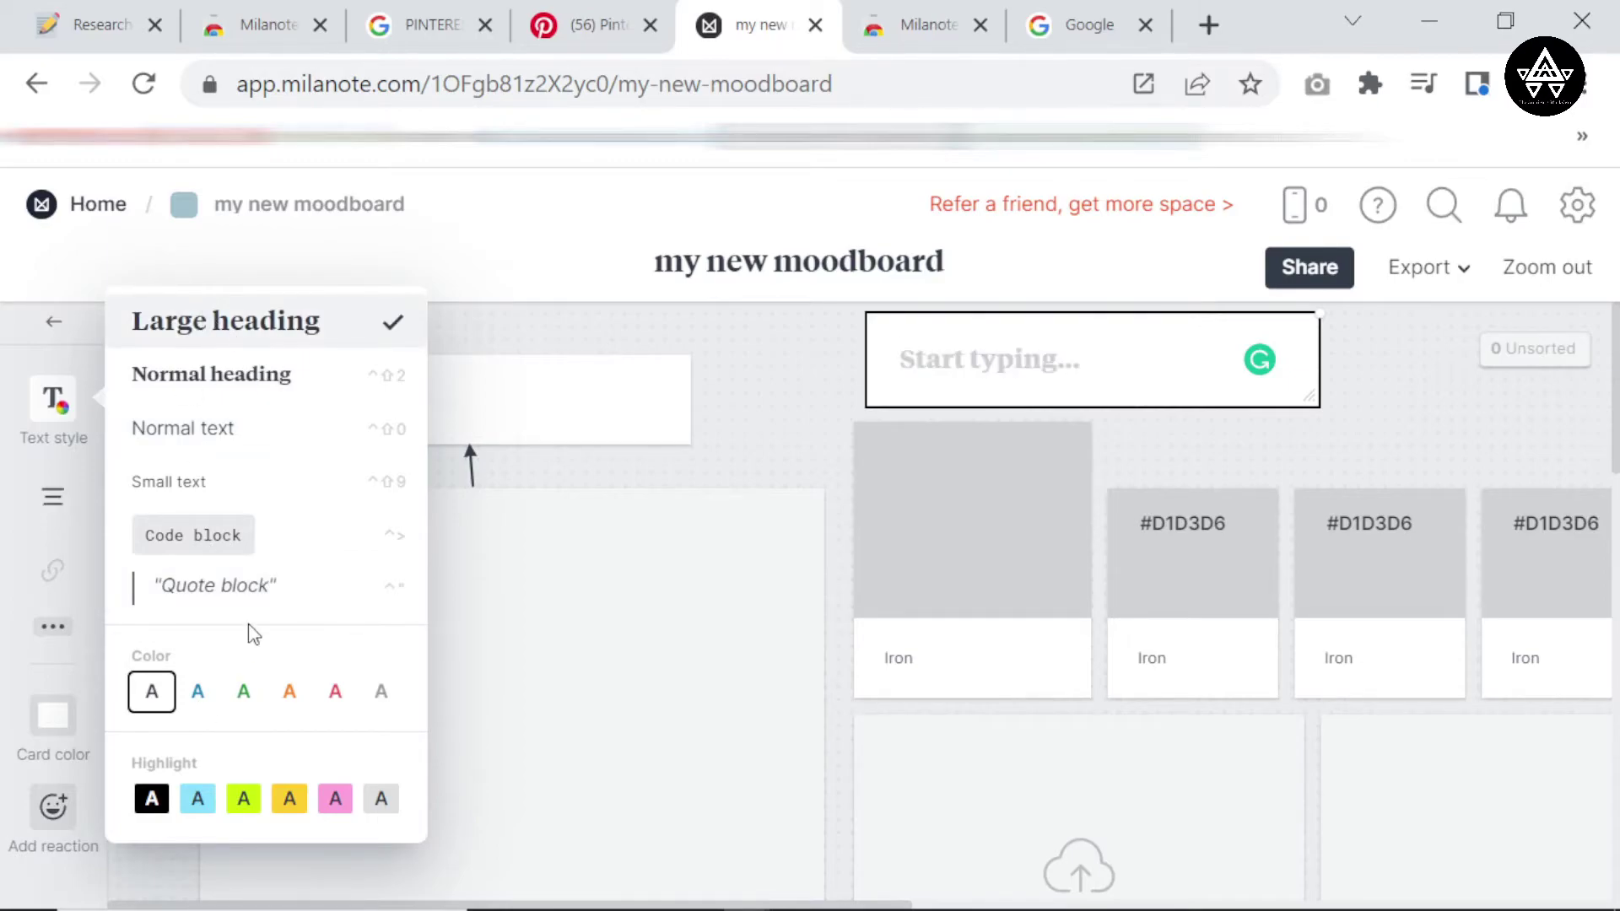
Try blue and grey text colours, then reset the note's text to black.
click(196, 693)
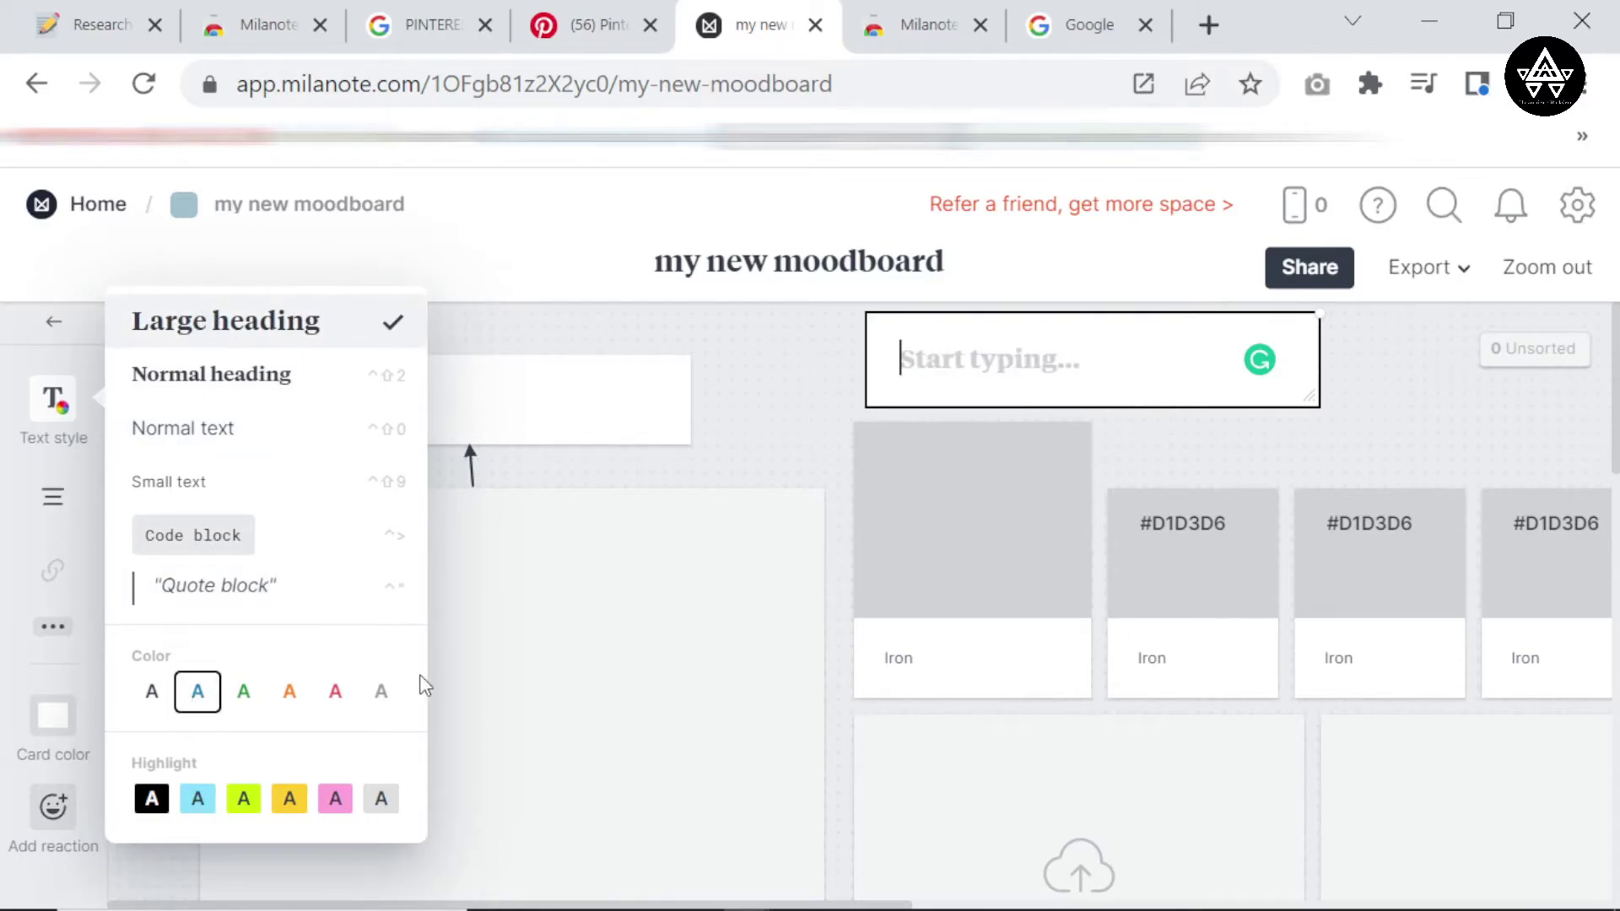
click(377, 703)
click(145, 698)
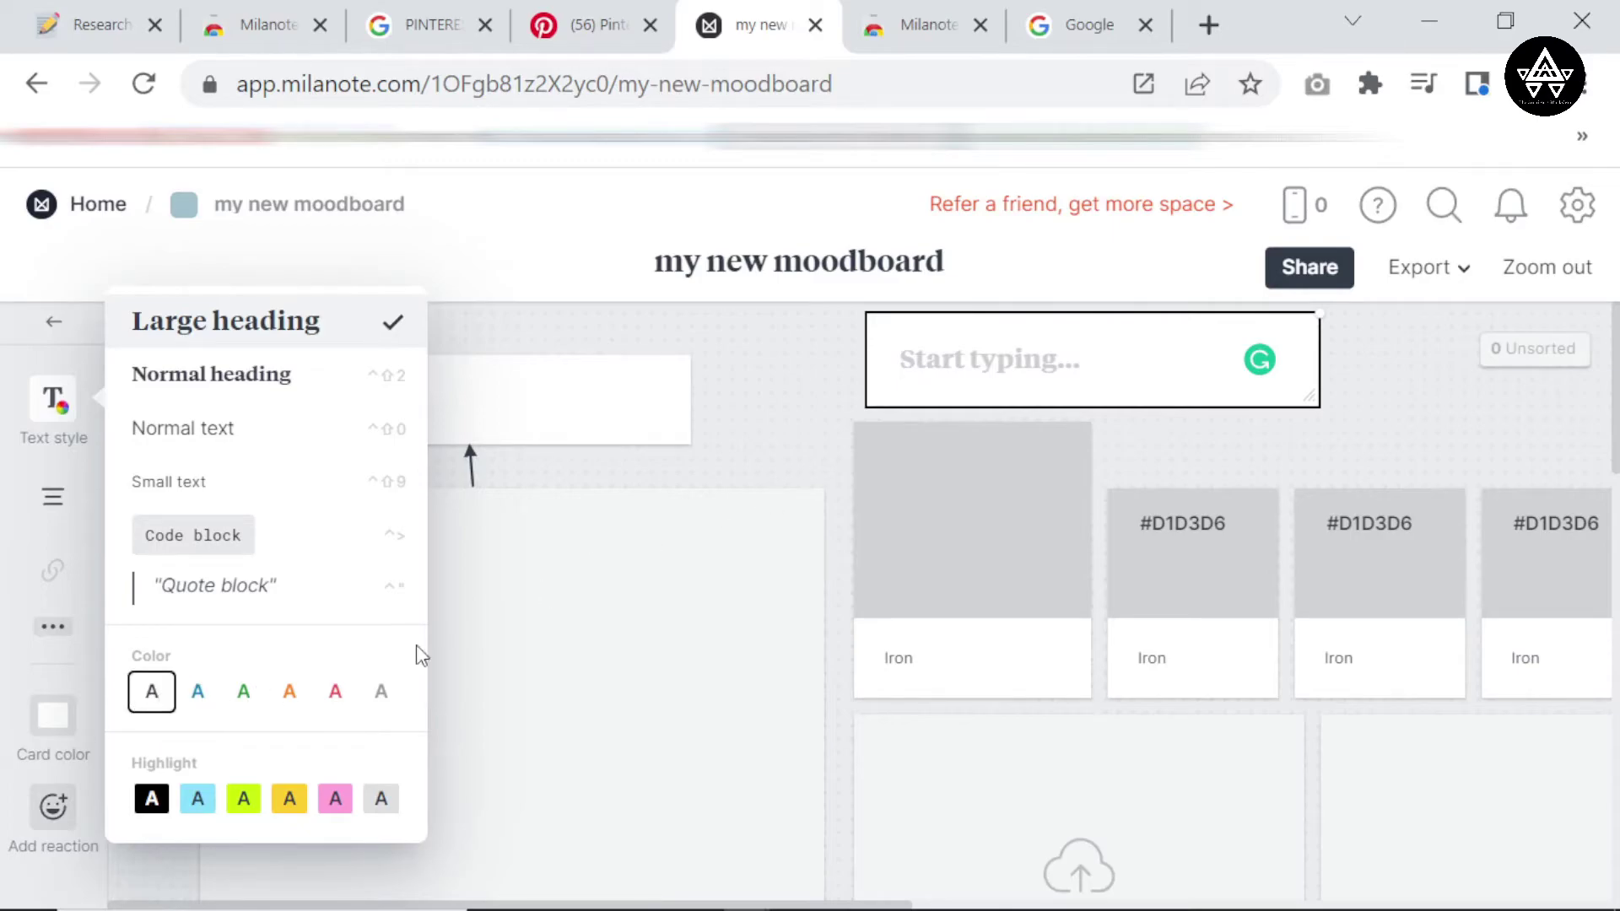
click(1055, 371)
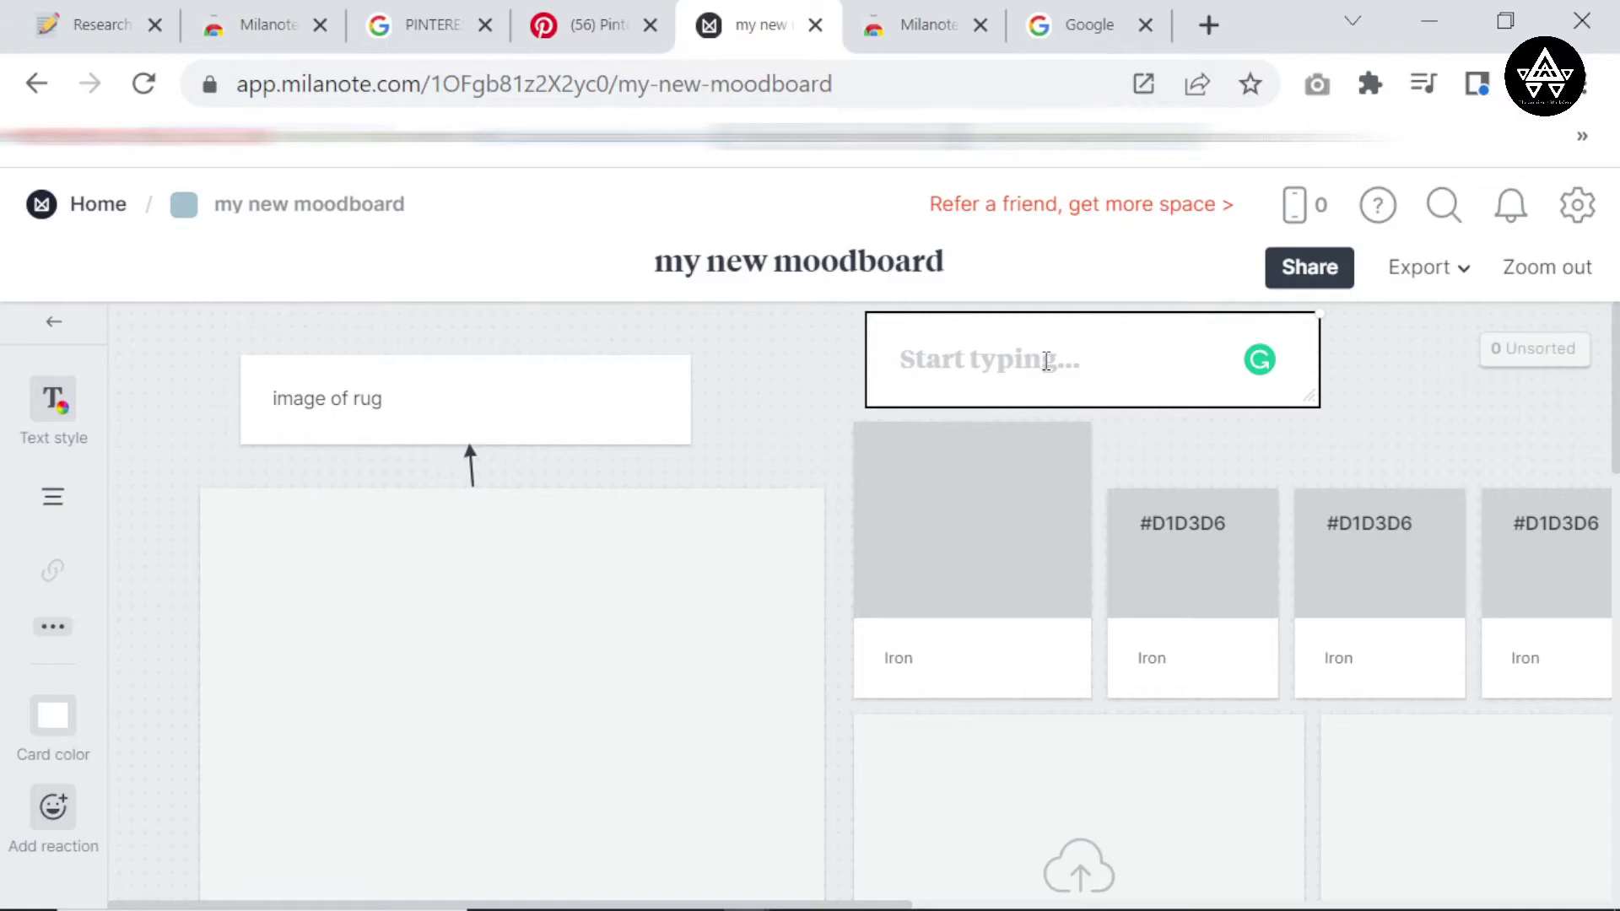
Type 'T.A.W' into the Large heading note and select its text.
text(t)
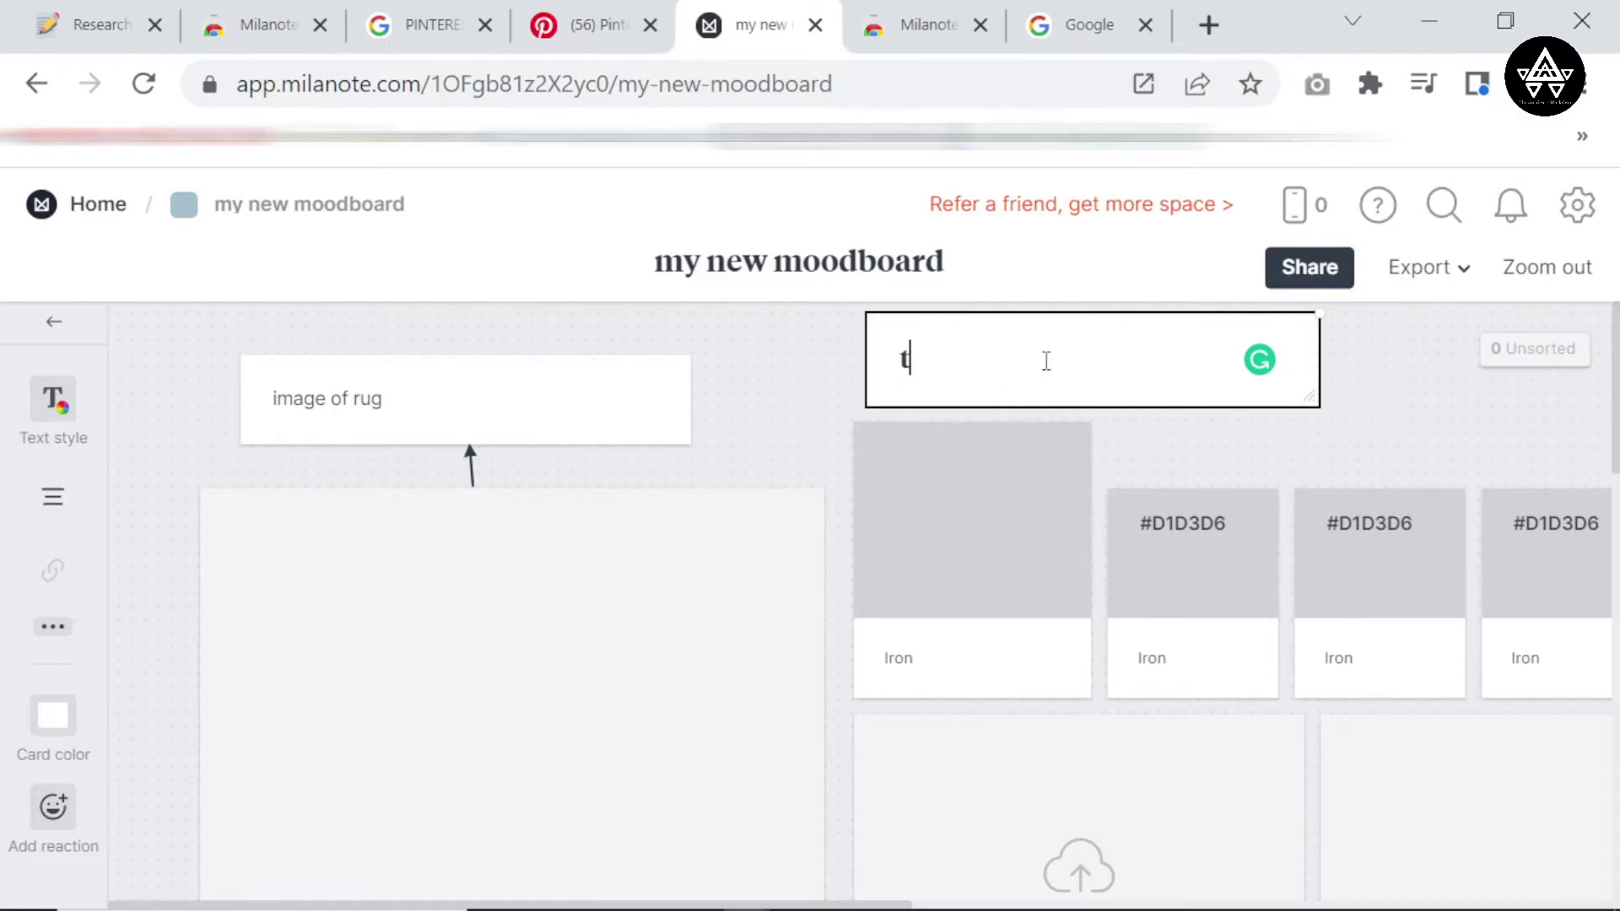
key(BackSpace)
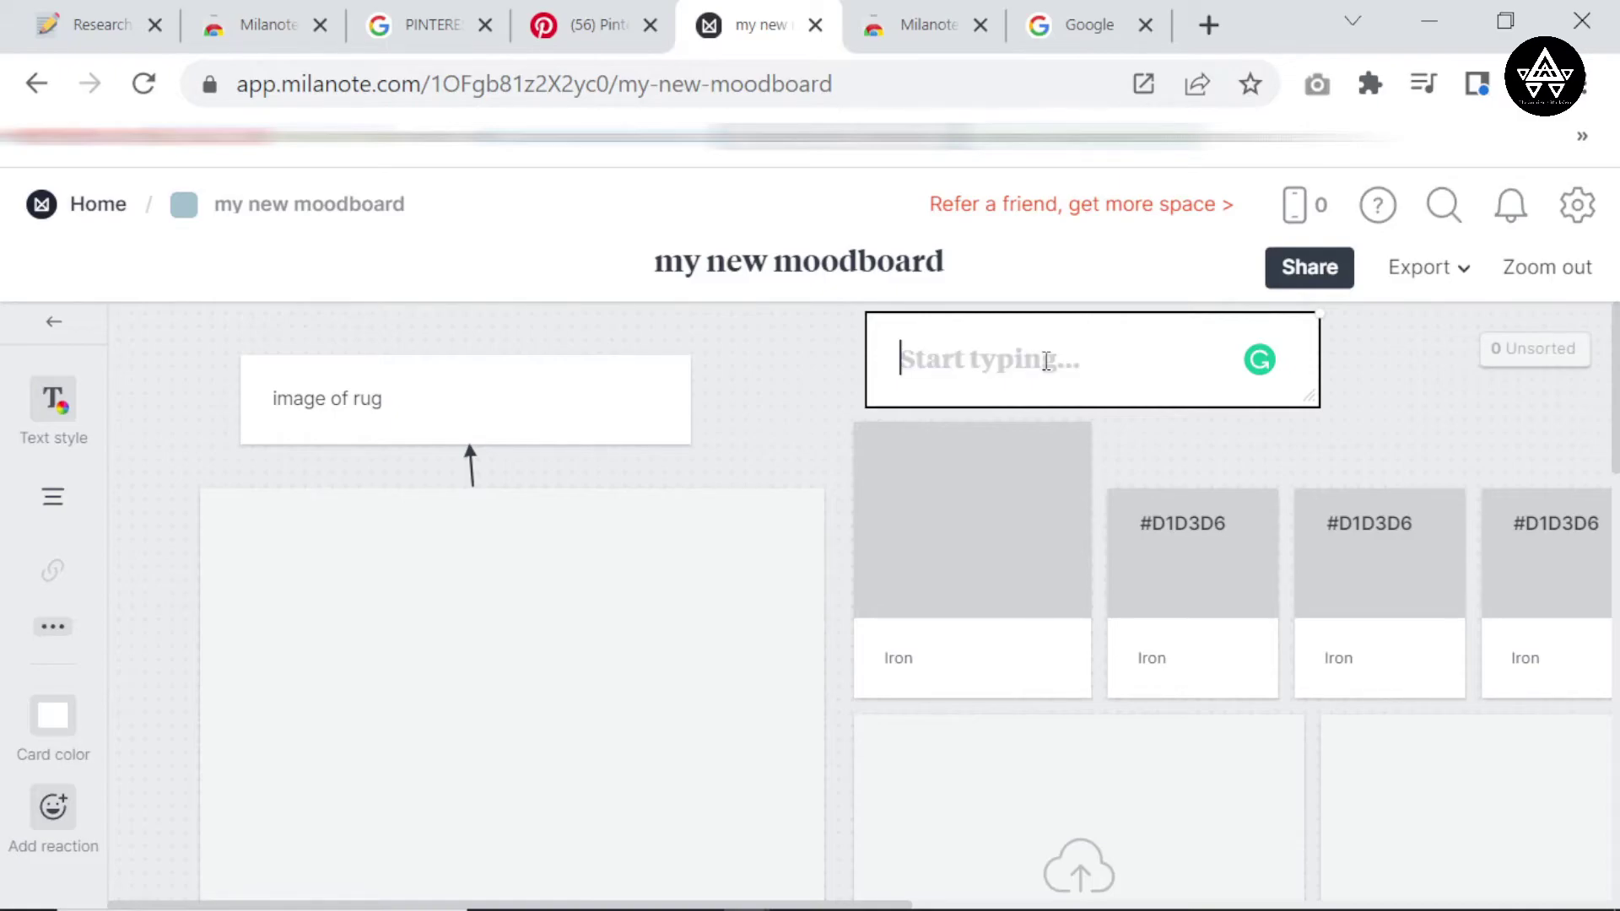
text(T.A.)
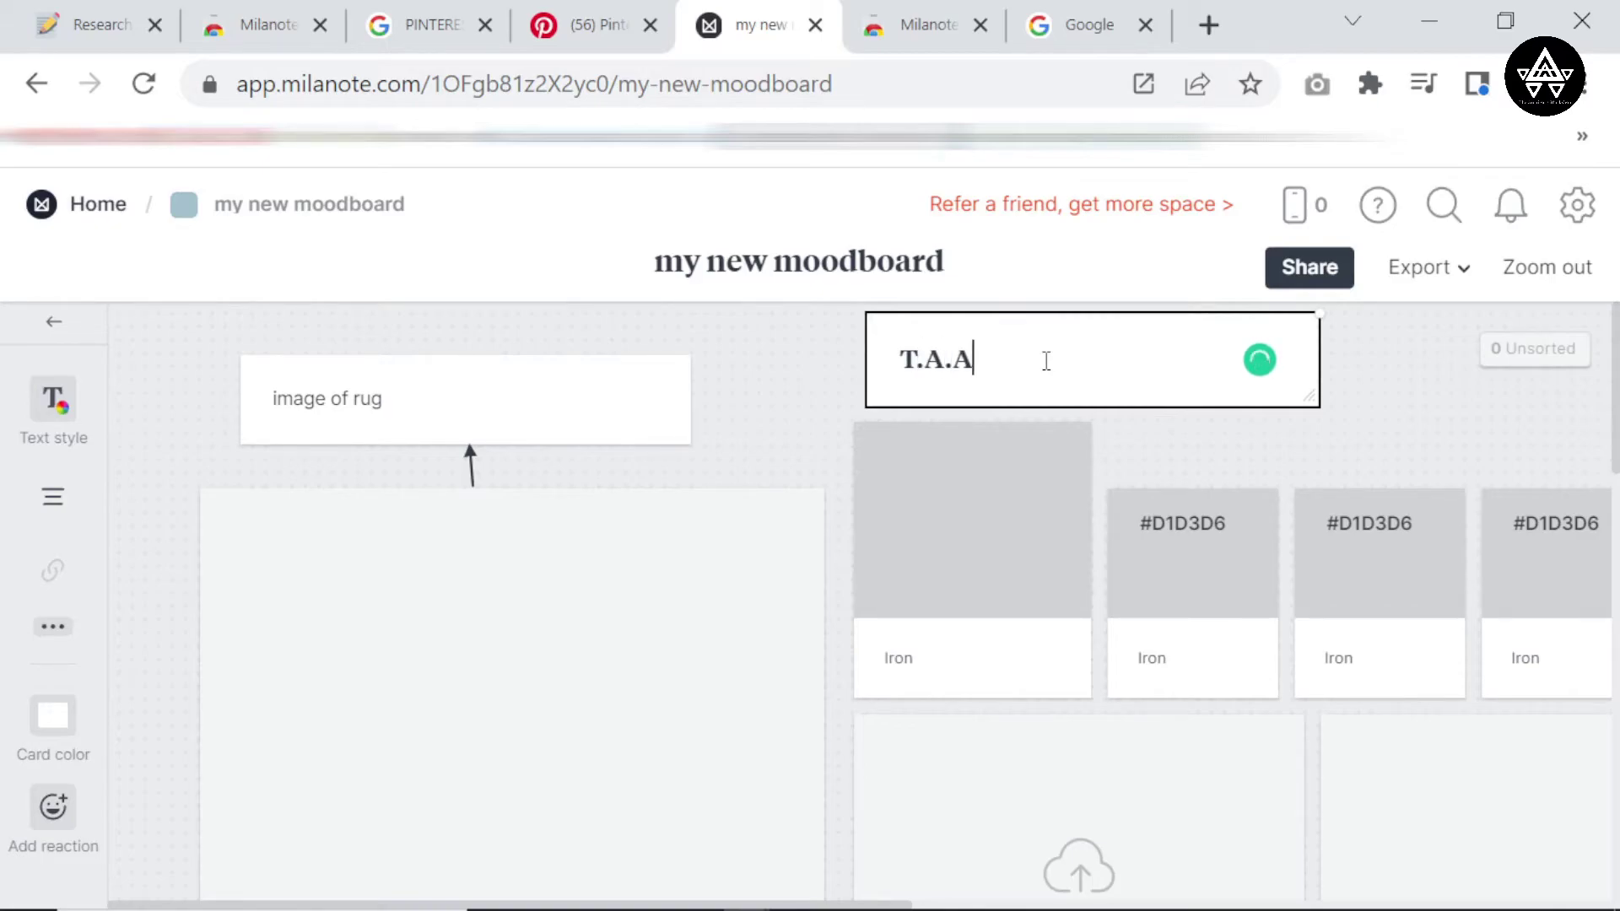
text(W)
click(778, 357)
click(1012, 354)
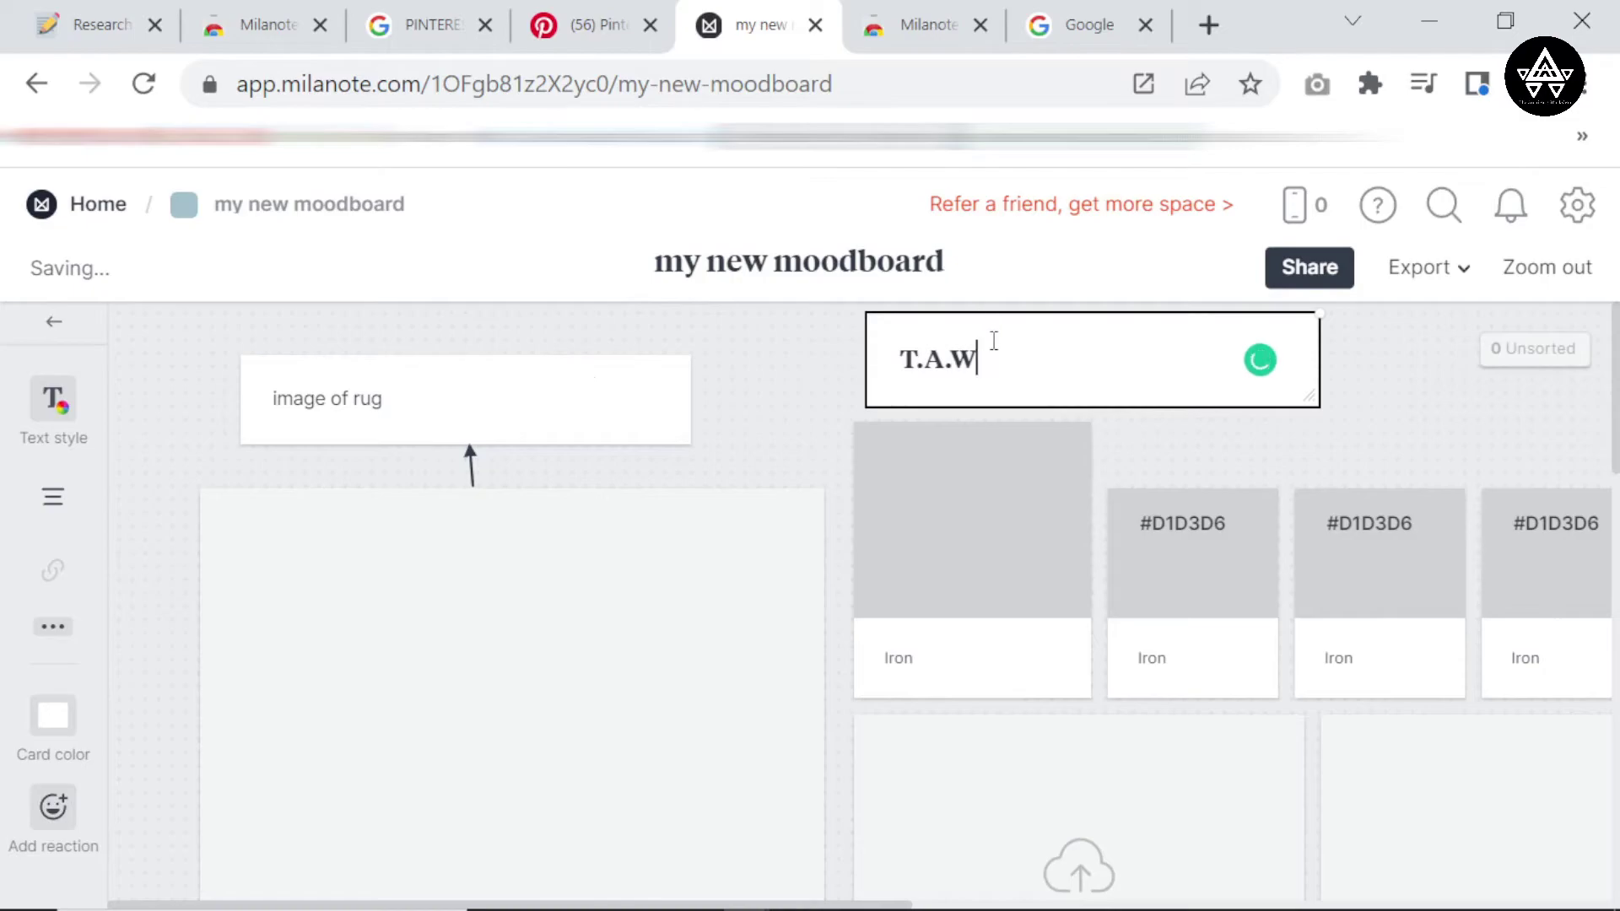
drag(994, 340, 844, 381)
Try a black, then a yellow highlight on the T.A.W text.
click(66, 409)
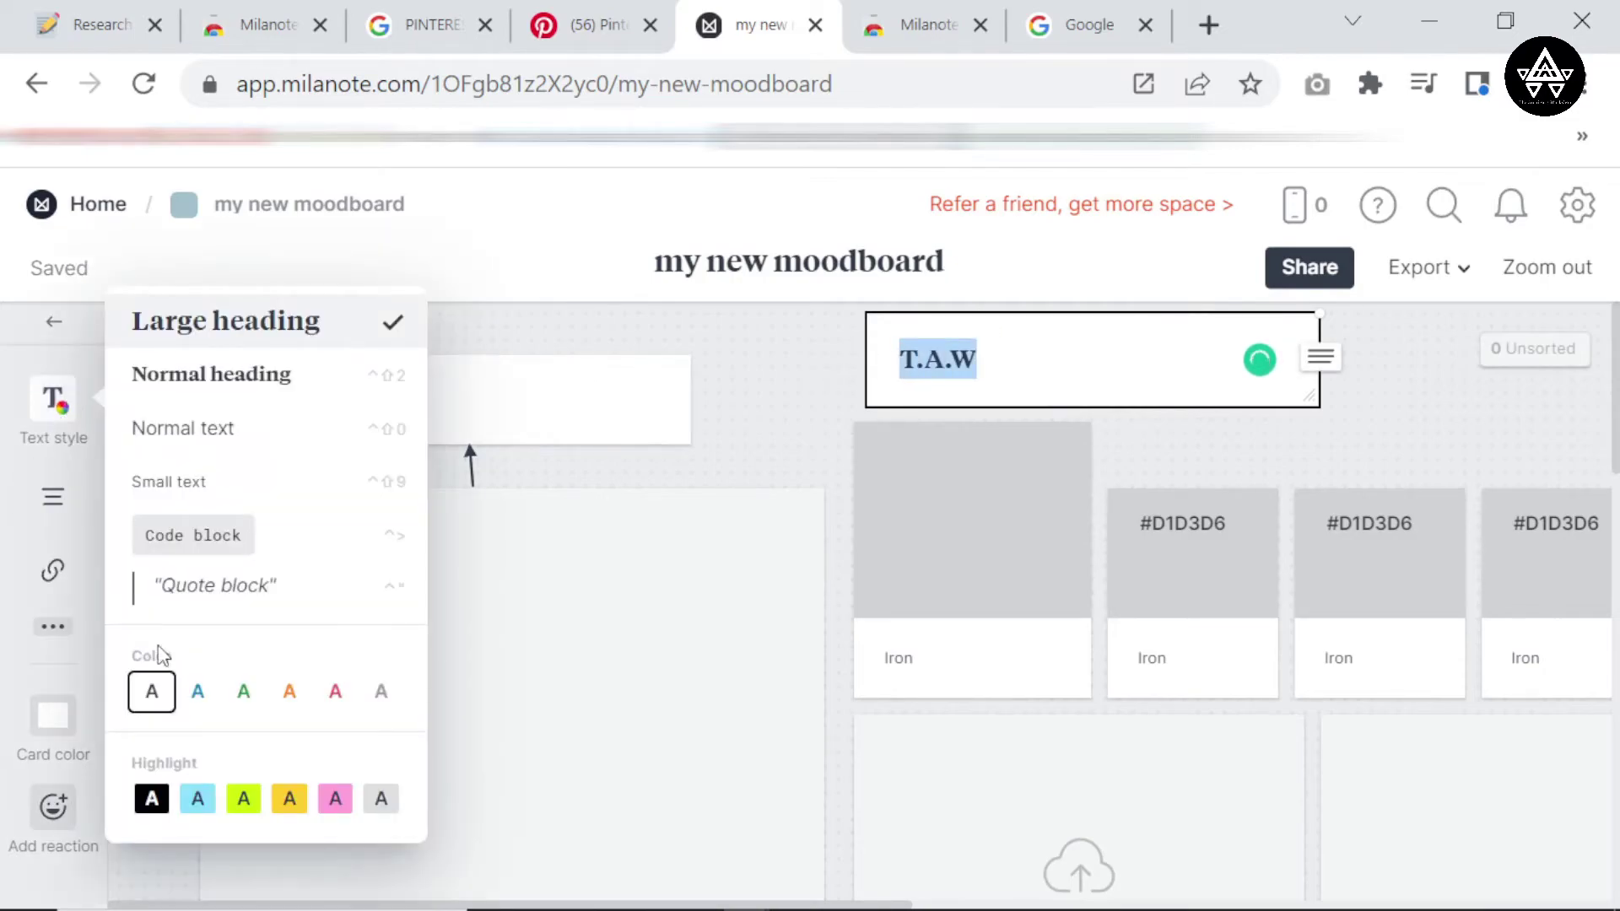
click(154, 802)
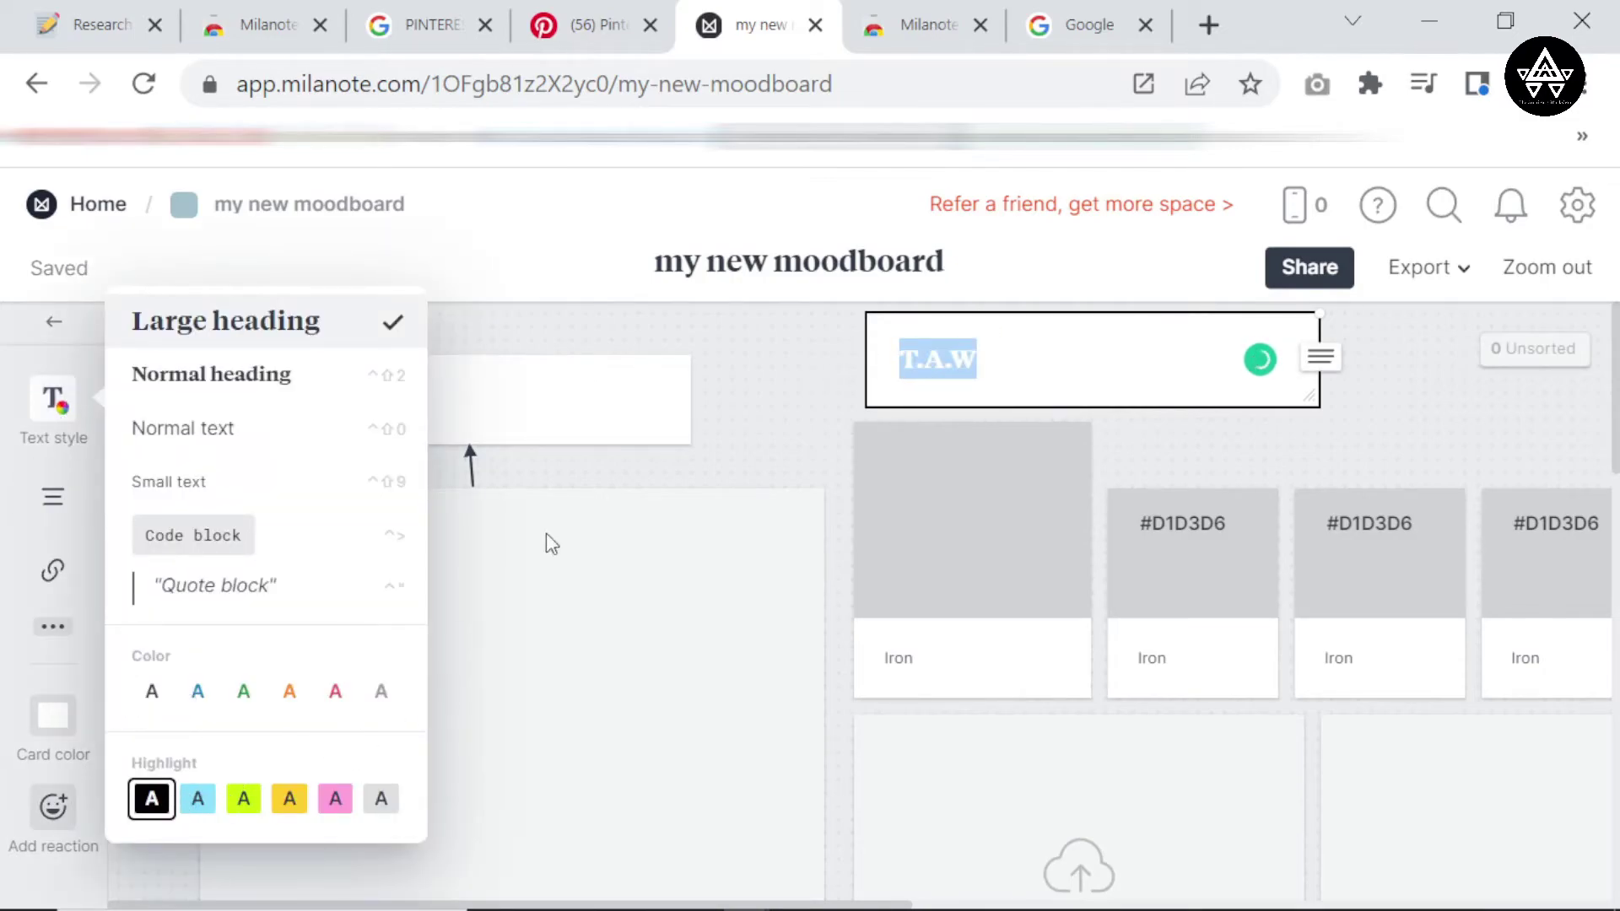
click(792, 337)
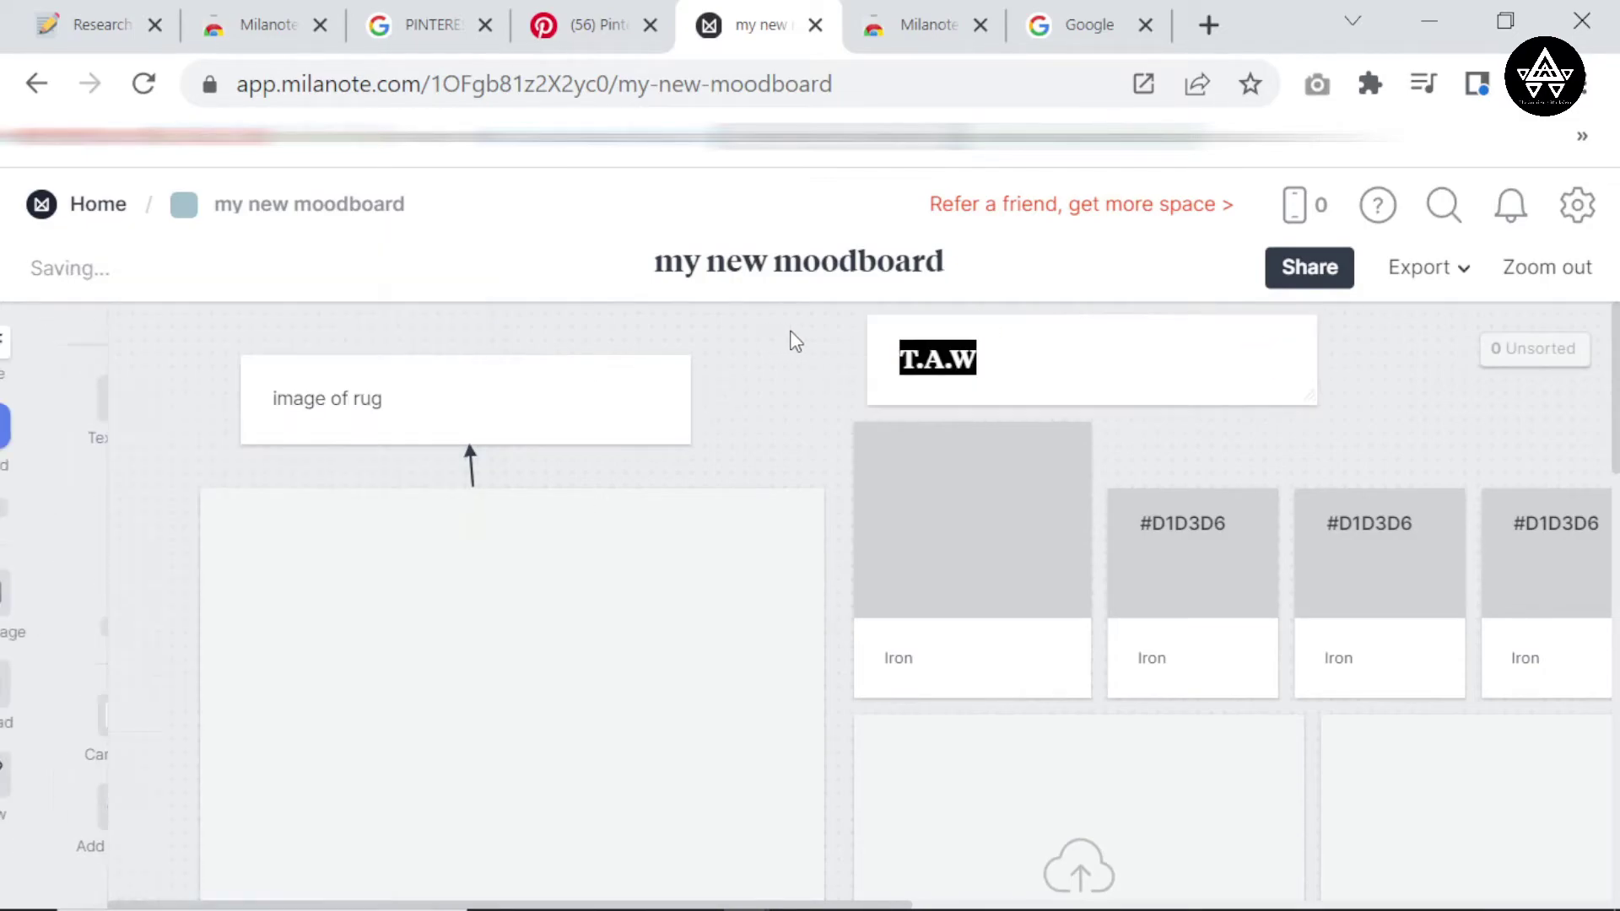
click(990, 363)
drag(1006, 359, 850, 387)
click(28, 417)
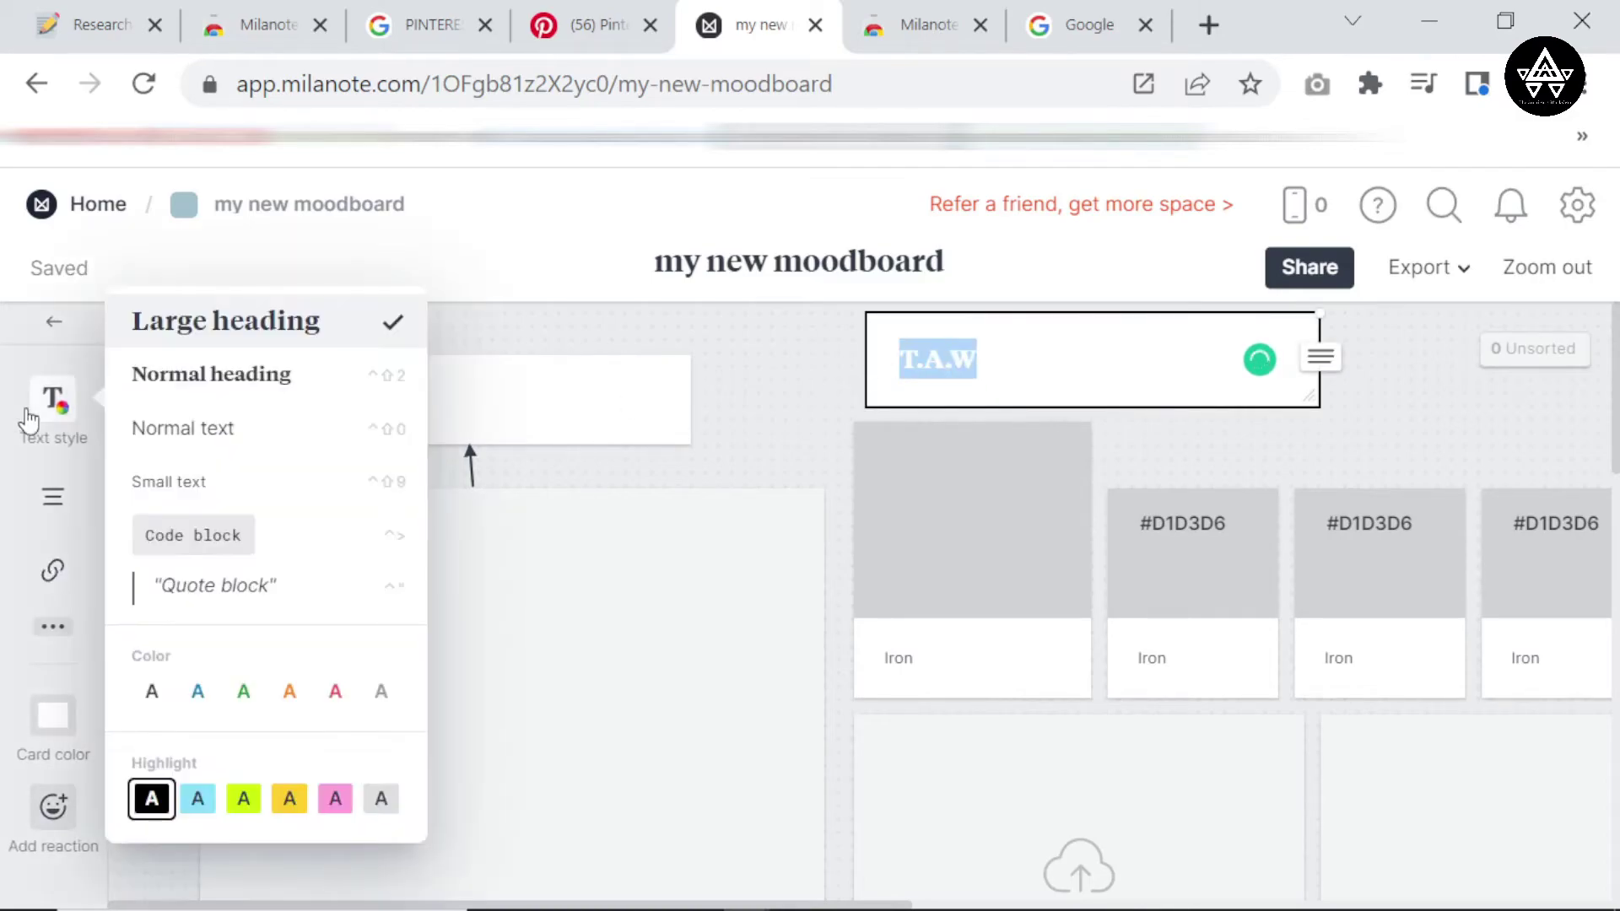
click(295, 803)
click(739, 349)
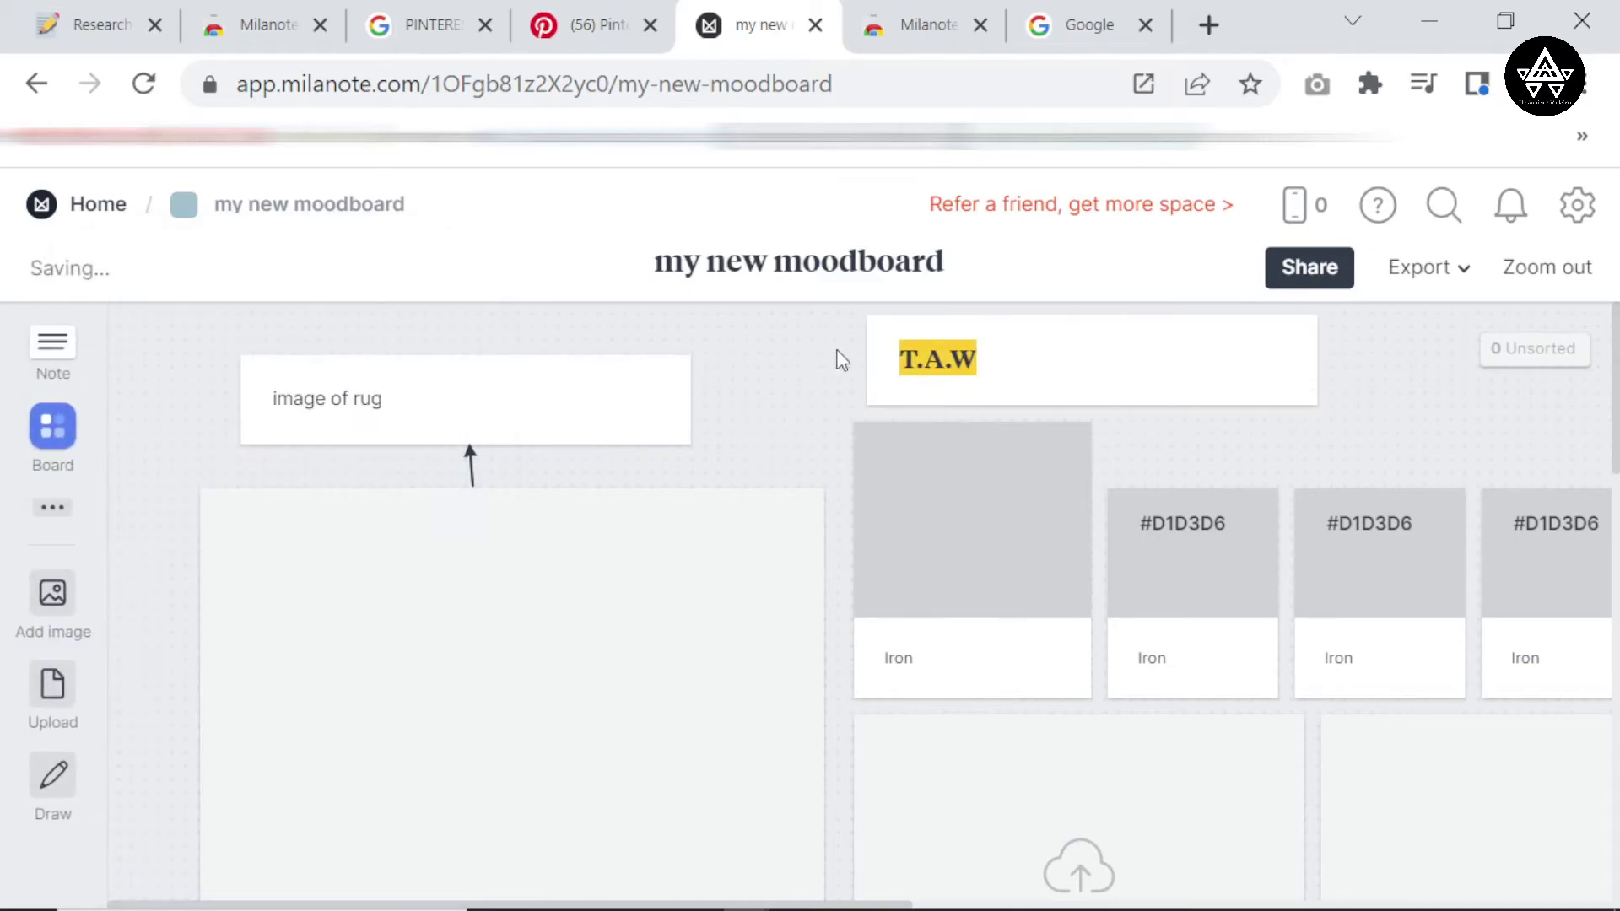
Cycle T.A.W through Code block, Quote, Small, Normal text and Normal heading, ending on Large heading.
click(1025, 363)
drag(1024, 351, 680, 366)
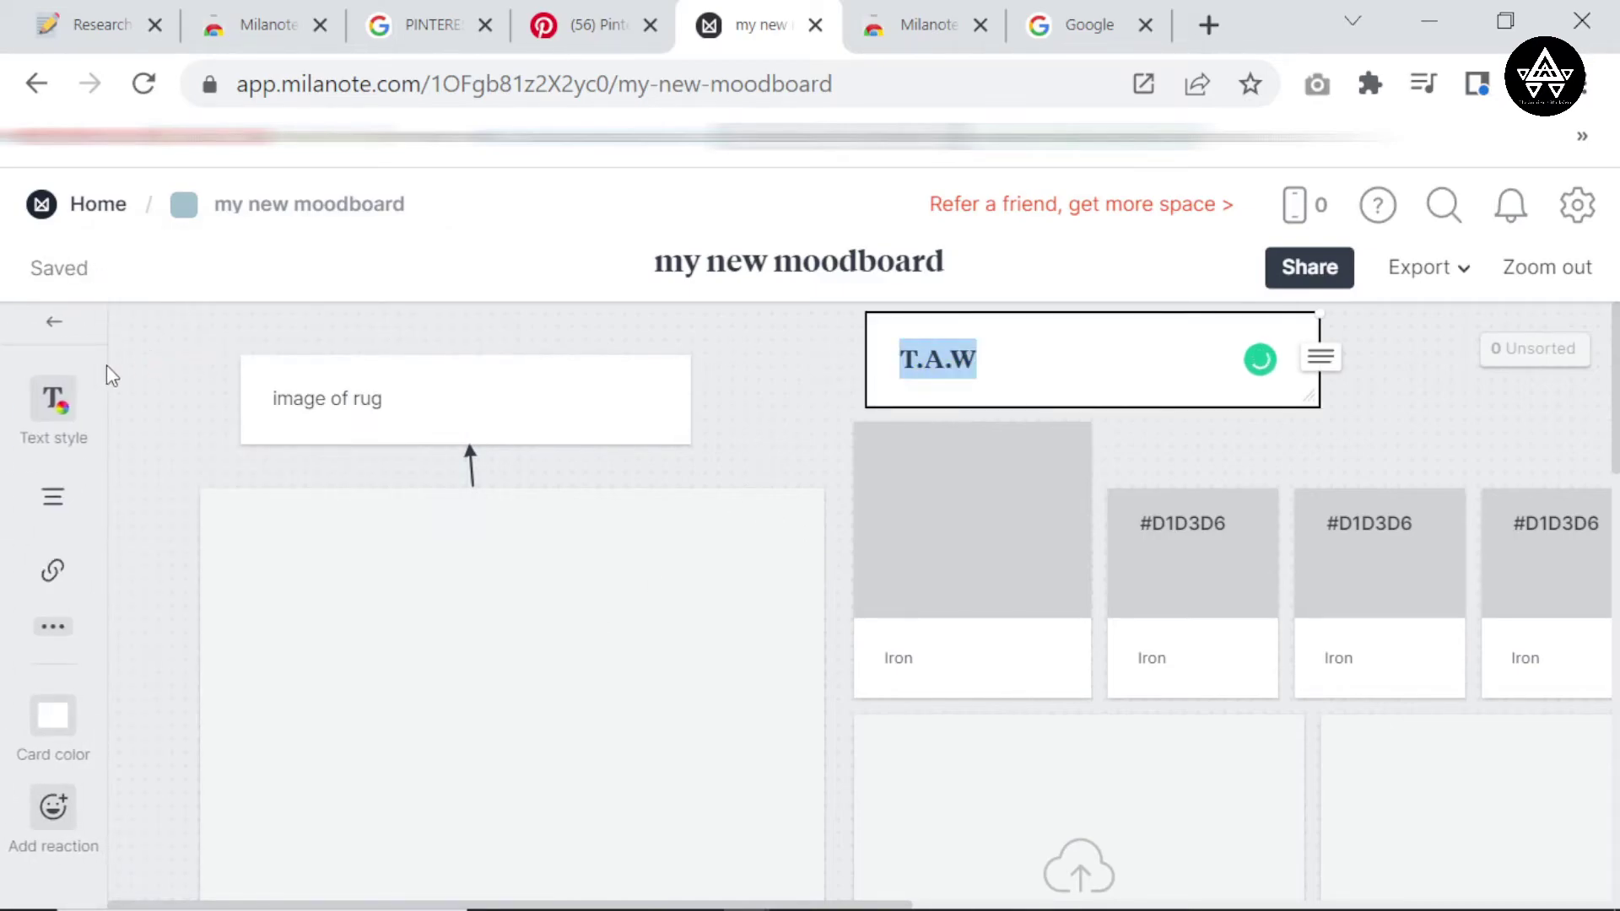
click(56, 398)
click(228, 544)
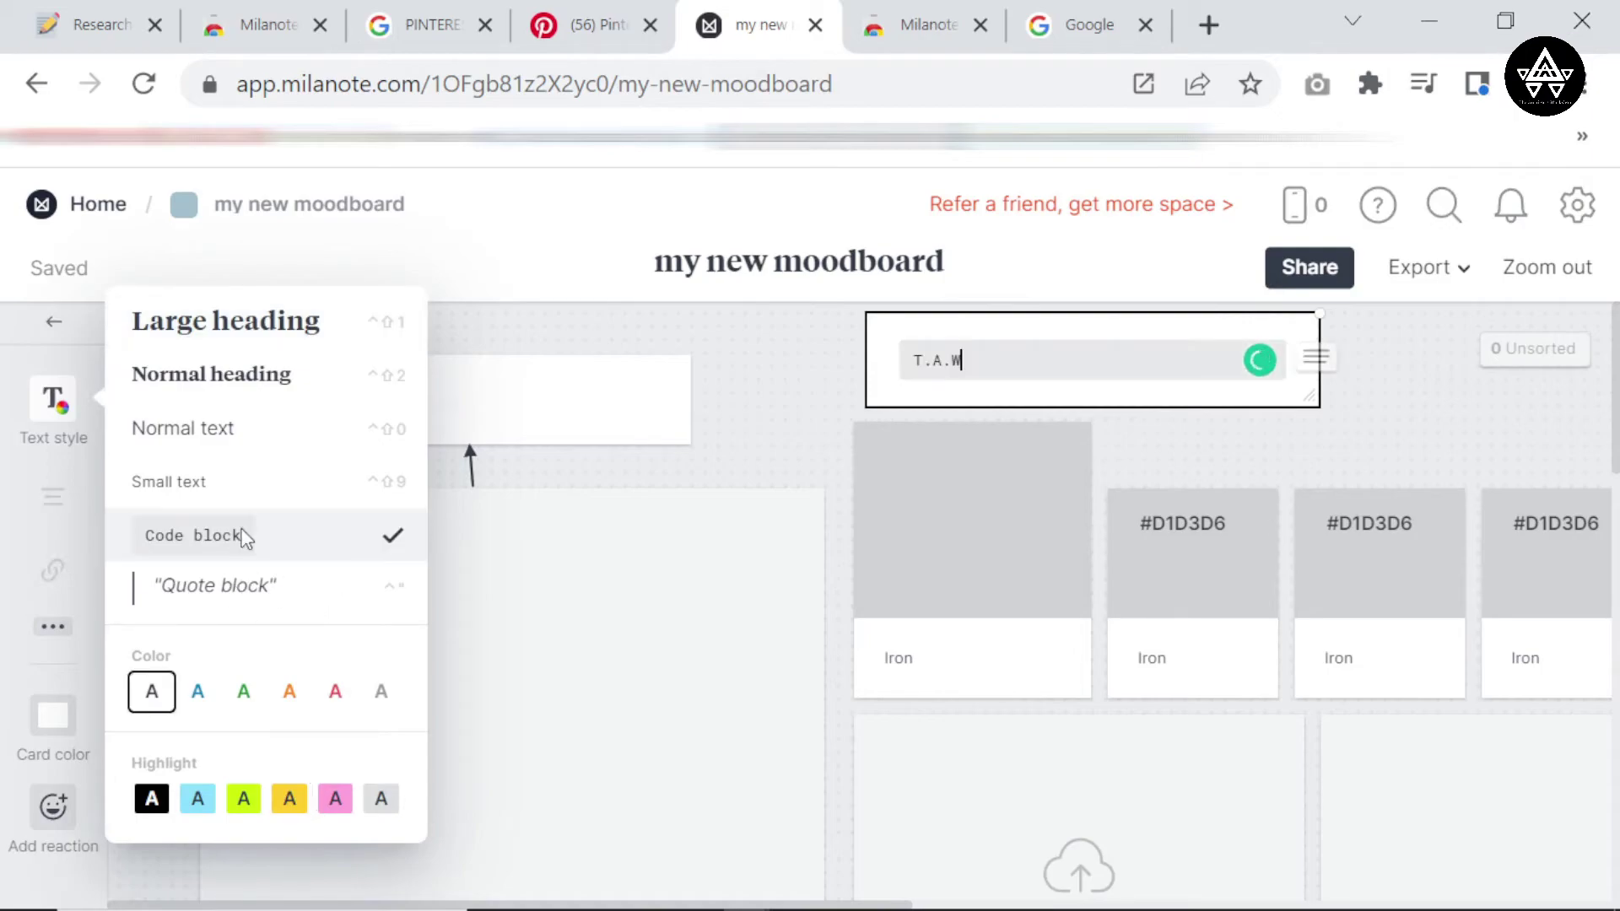
click(251, 616)
click(224, 483)
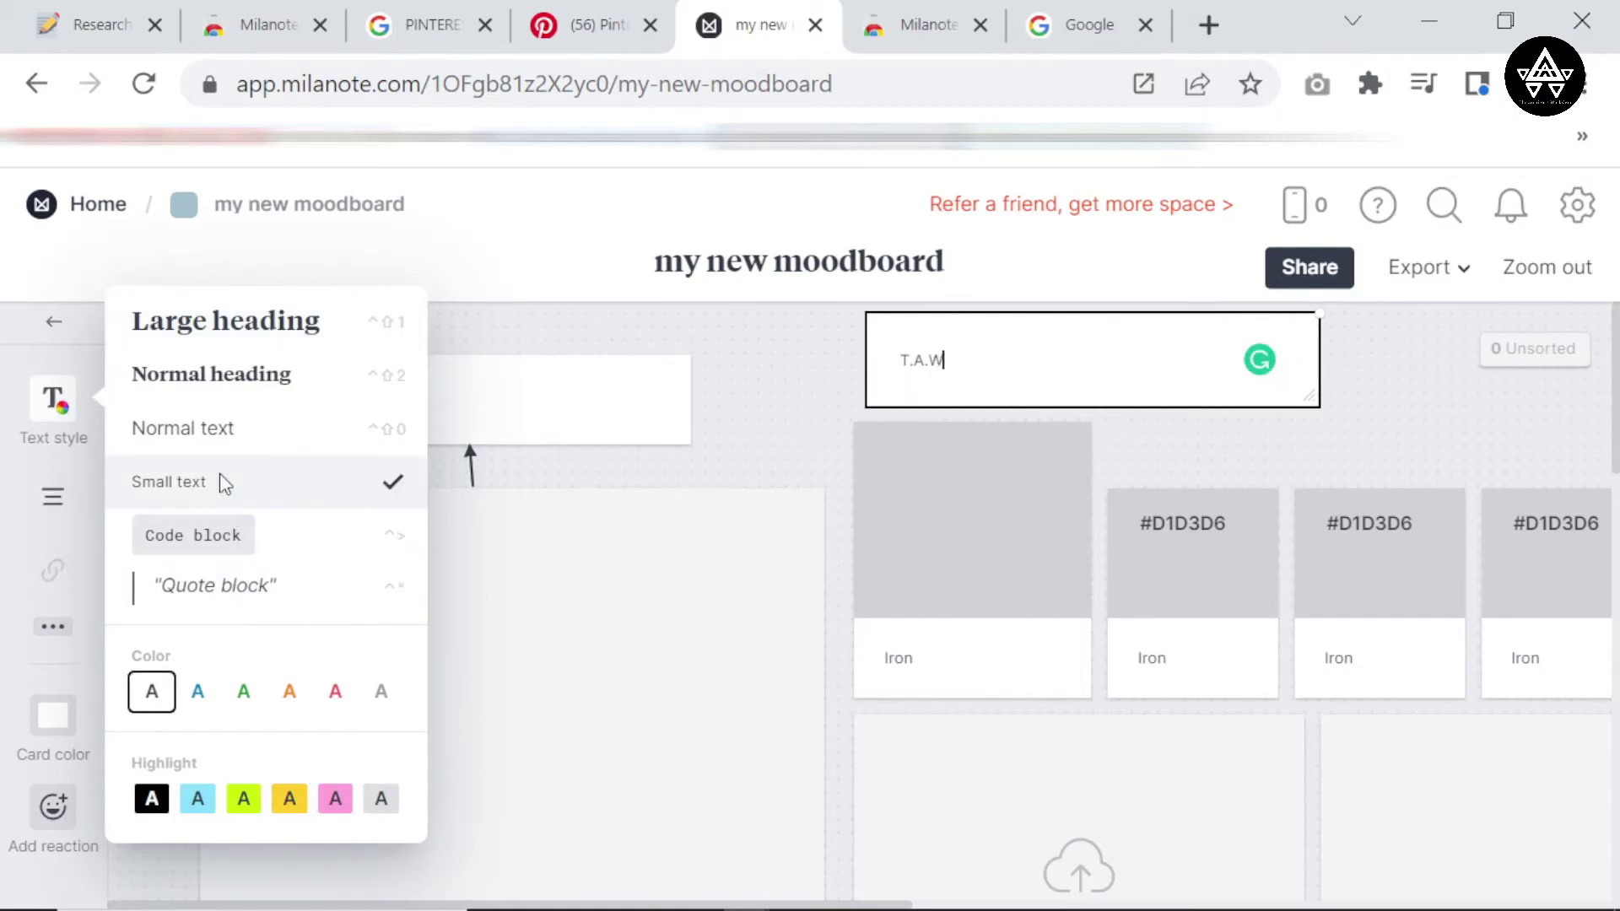
click(238, 418)
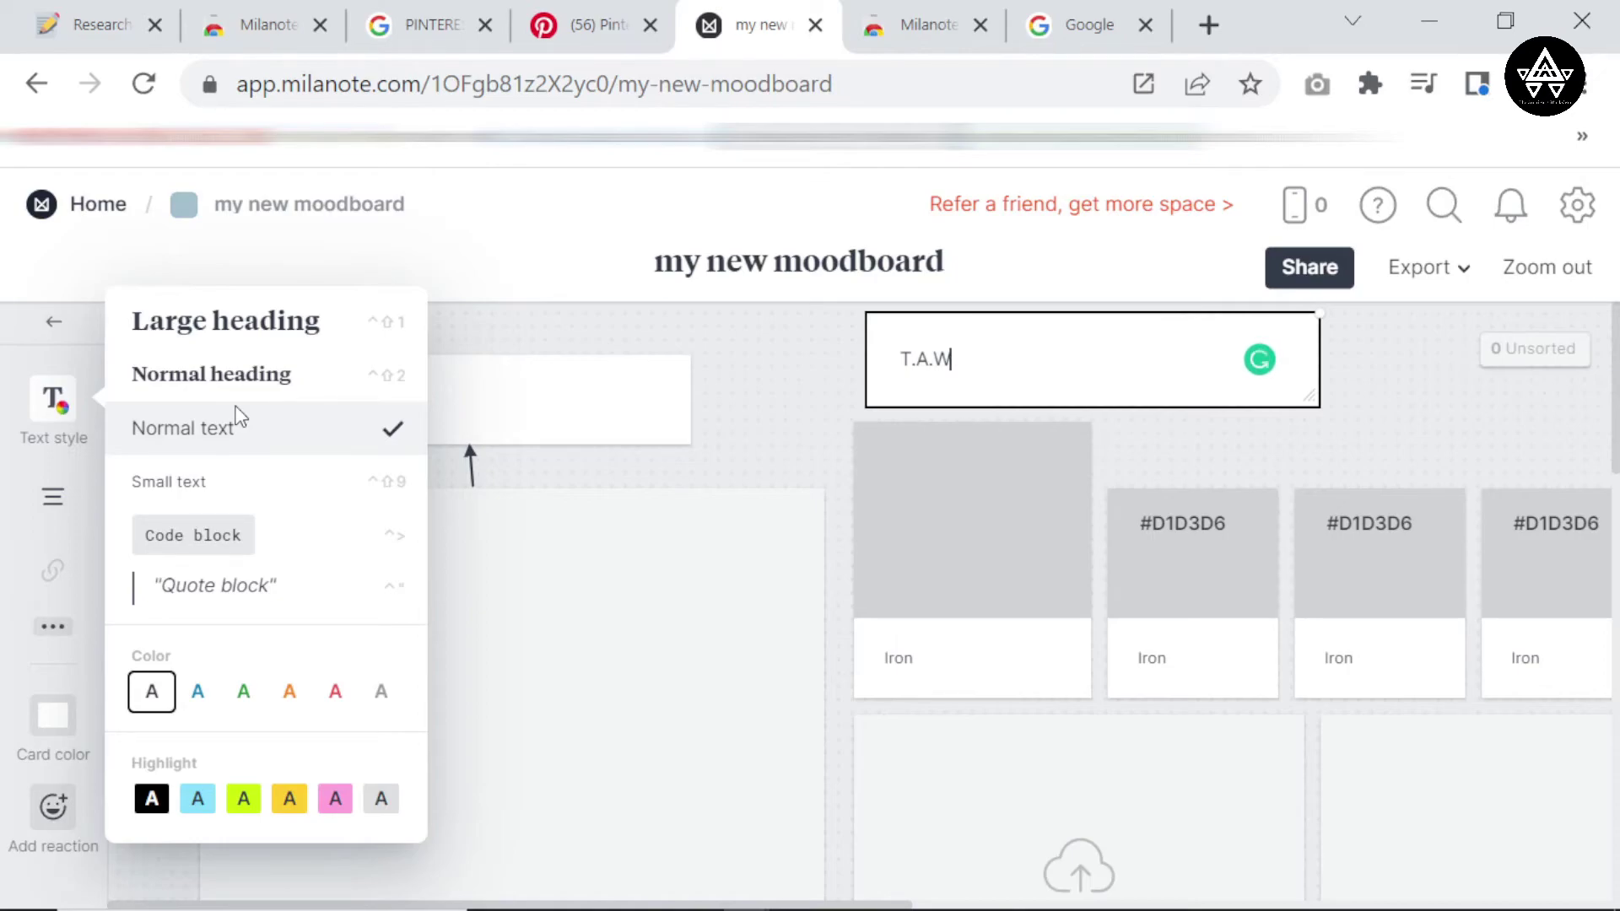
click(253, 380)
click(281, 326)
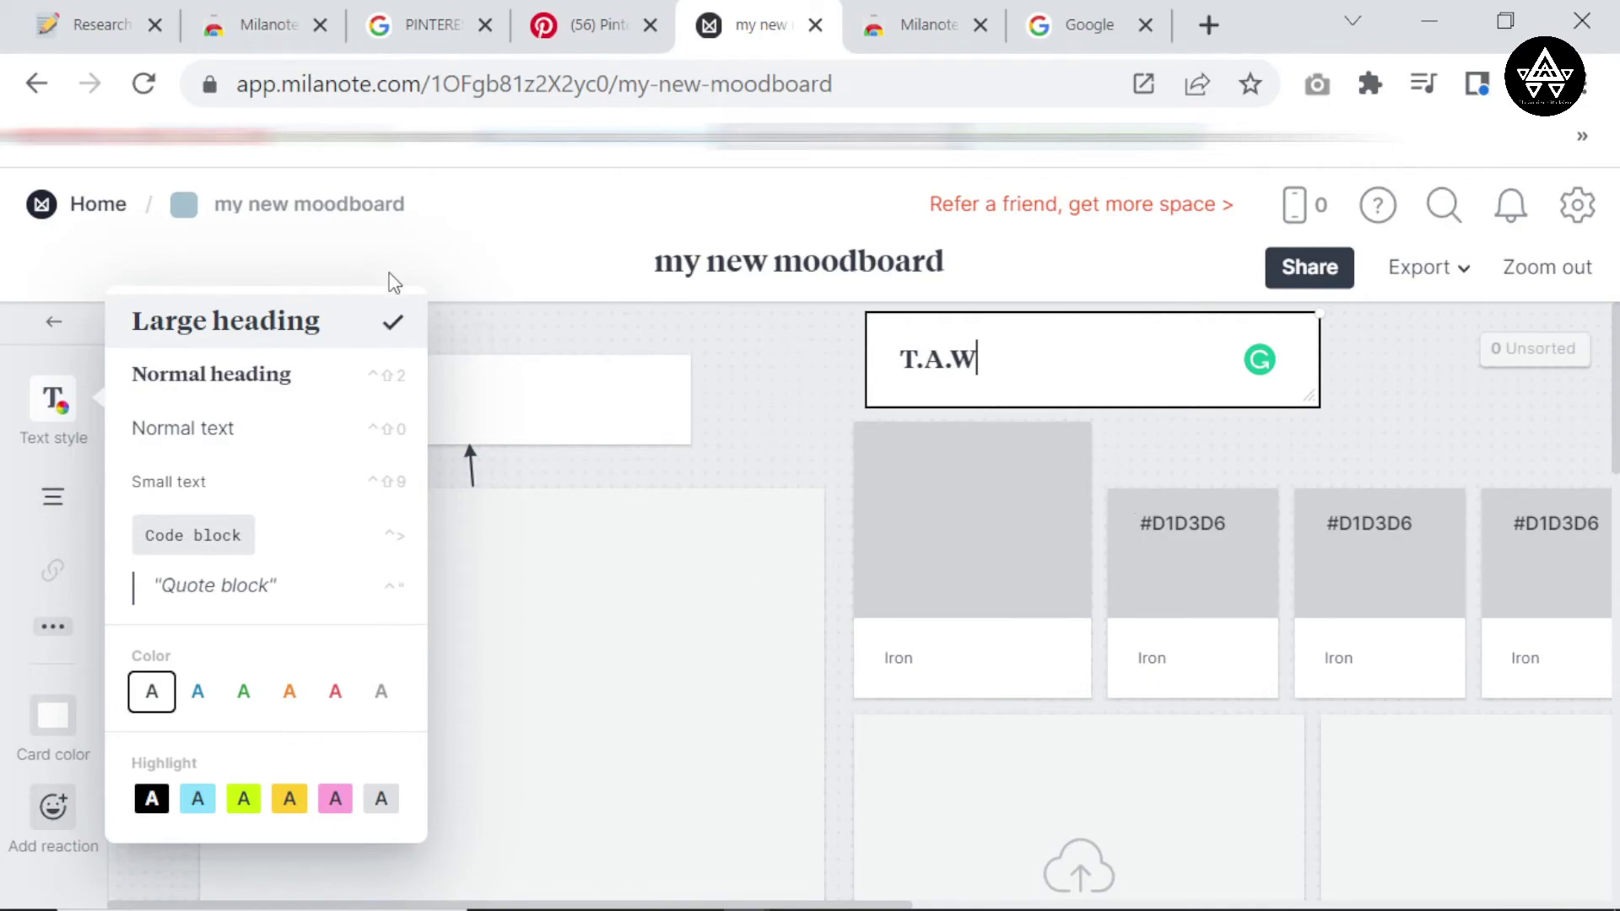
Try centre alignment, a numbered list, italics and strikethrough on T.A.W.
click(59, 502)
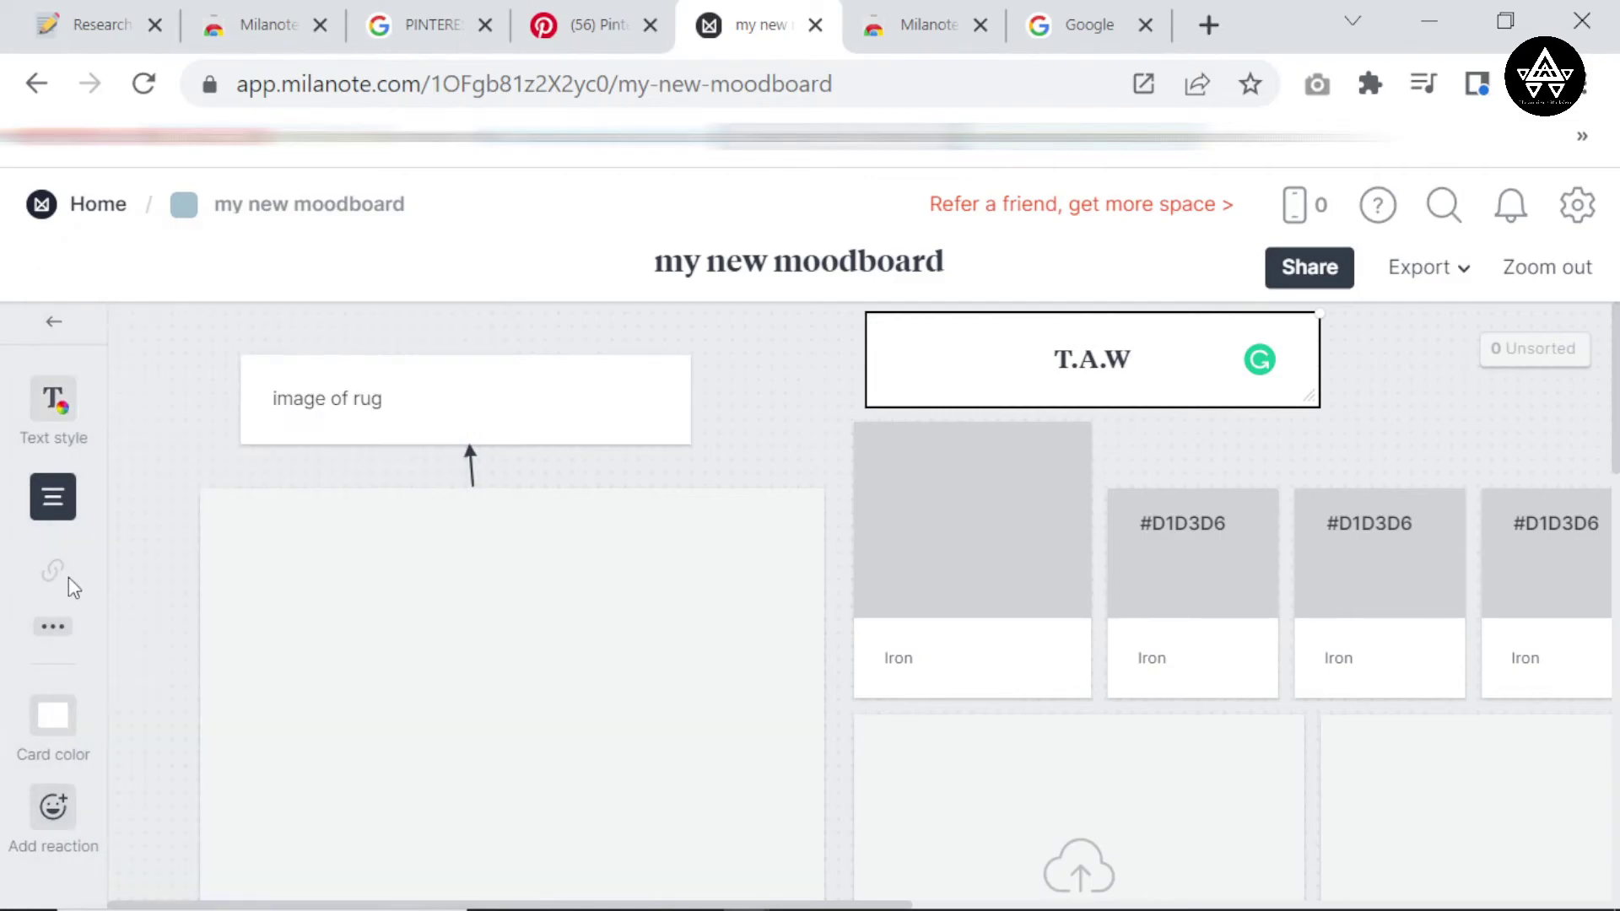
mouse_move(68, 635)
click(247, 508)
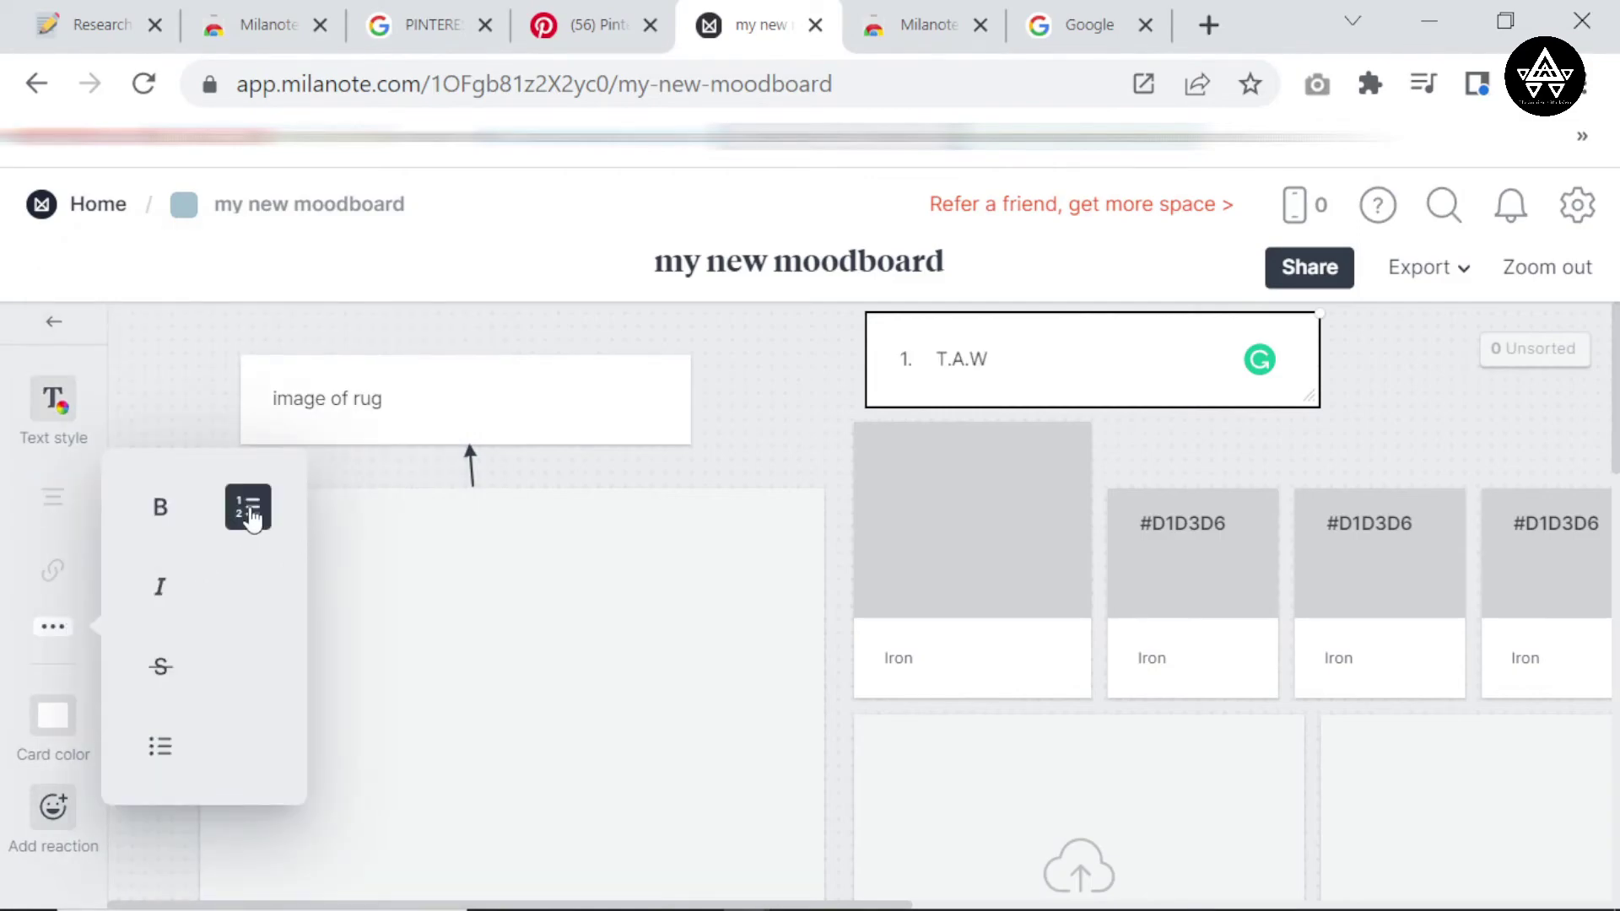
click(159, 587)
click(162, 682)
click(163, 682)
Strike through the T.A.W text and make it a bulleted list item.
drag(1067, 361, 857, 386)
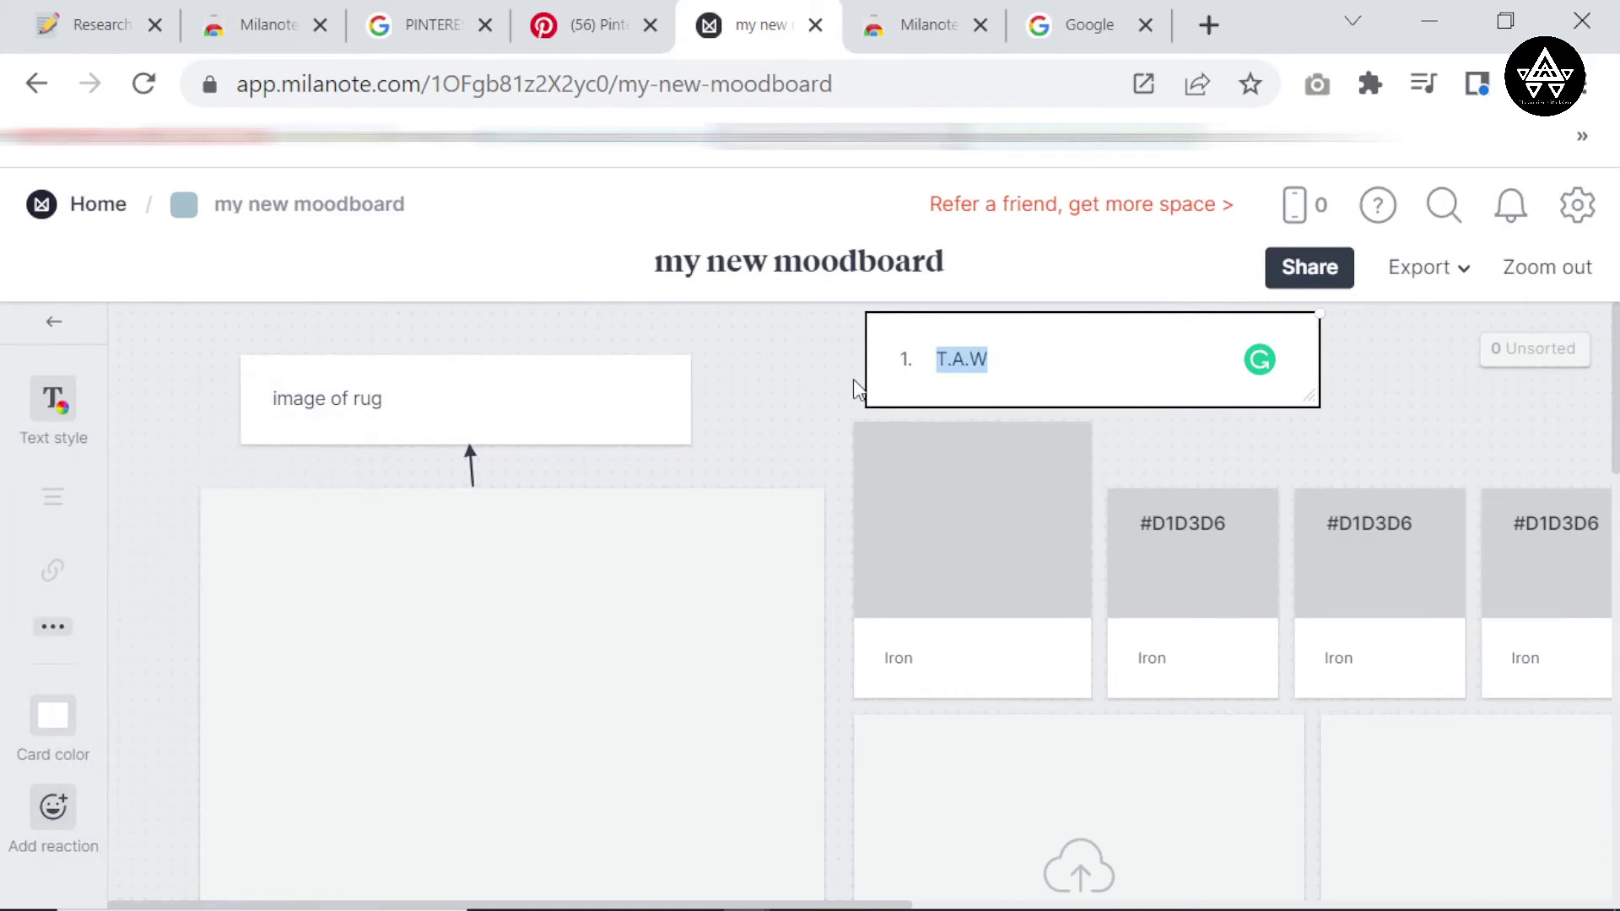
click(53, 626)
click(160, 680)
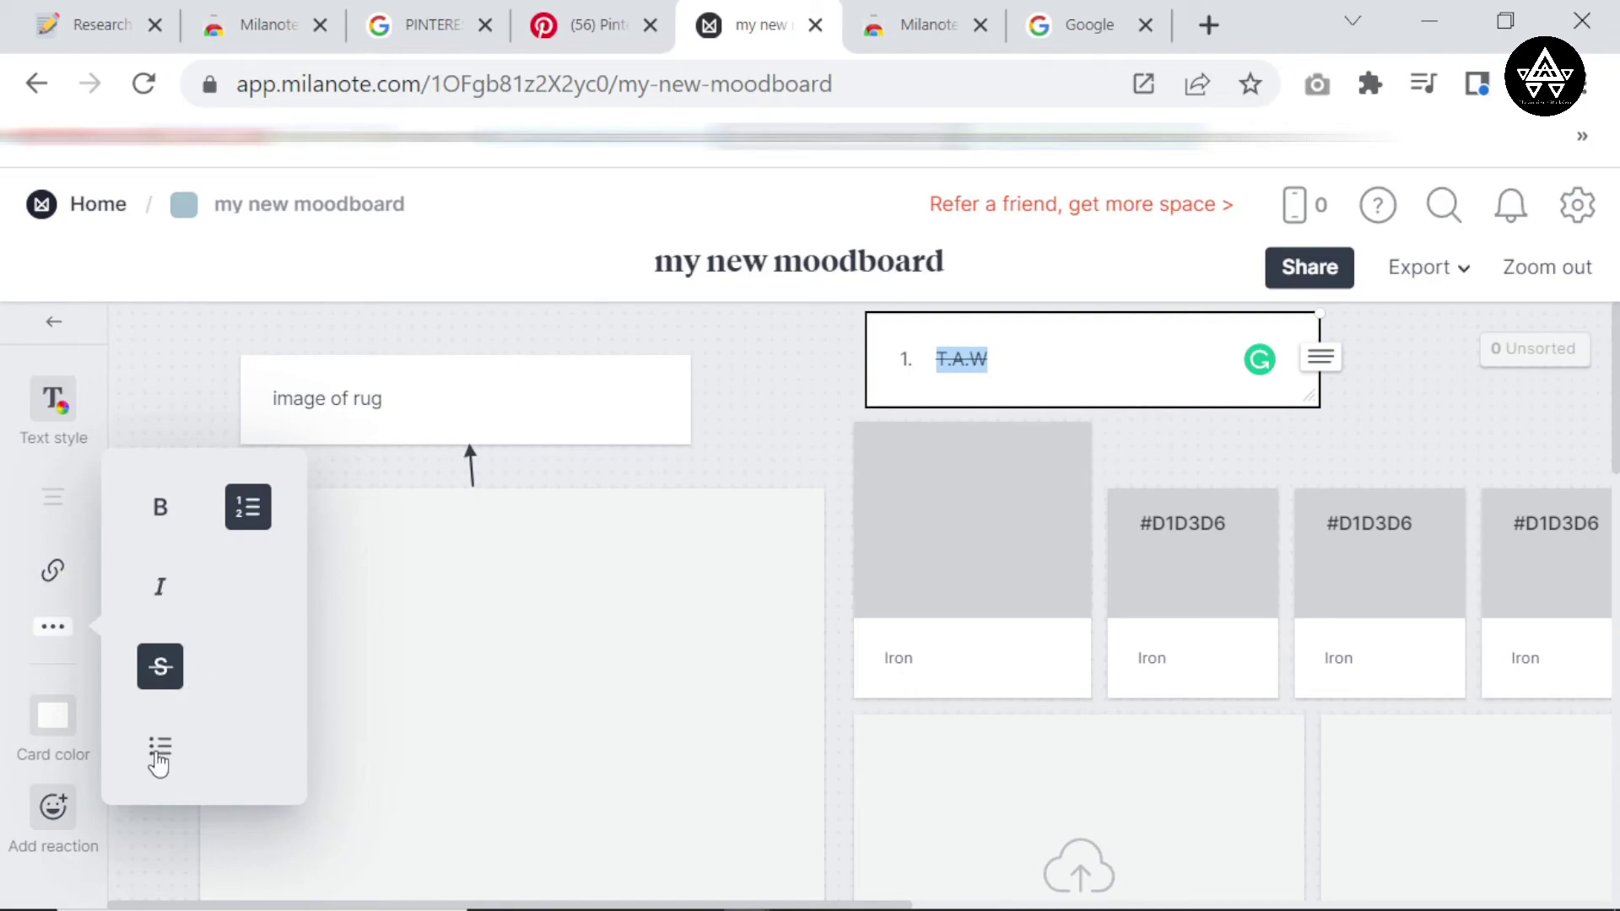
click(161, 747)
click(53, 718)
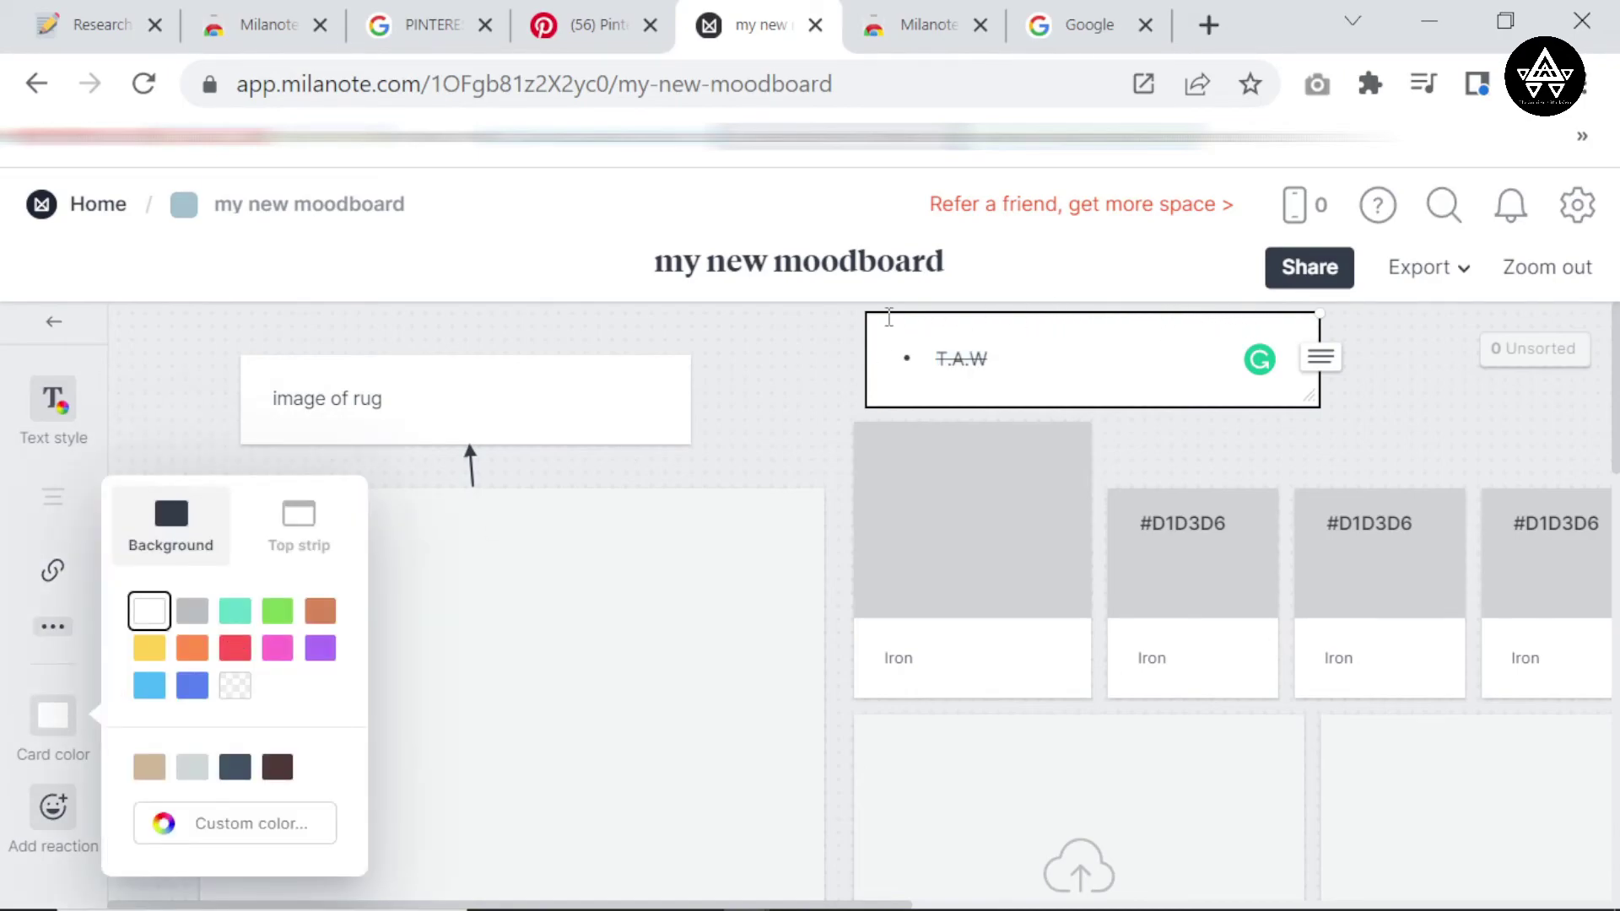
Try teal, green and purple, then set a custom card colour of RGB 233, 168, 28.
click(233, 611)
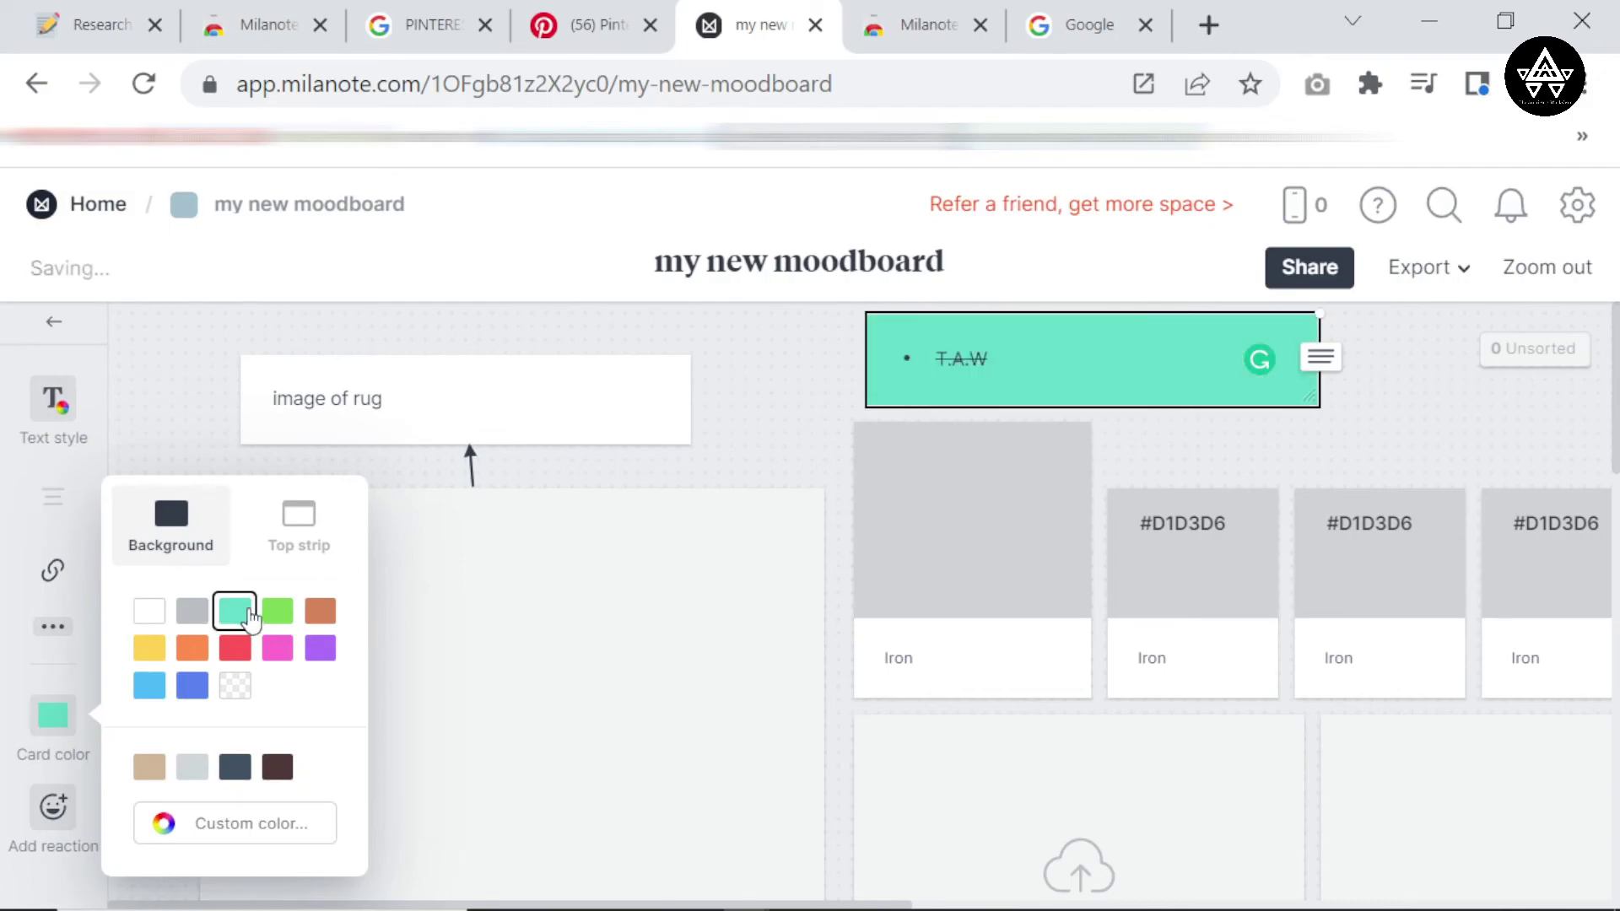
click(279, 614)
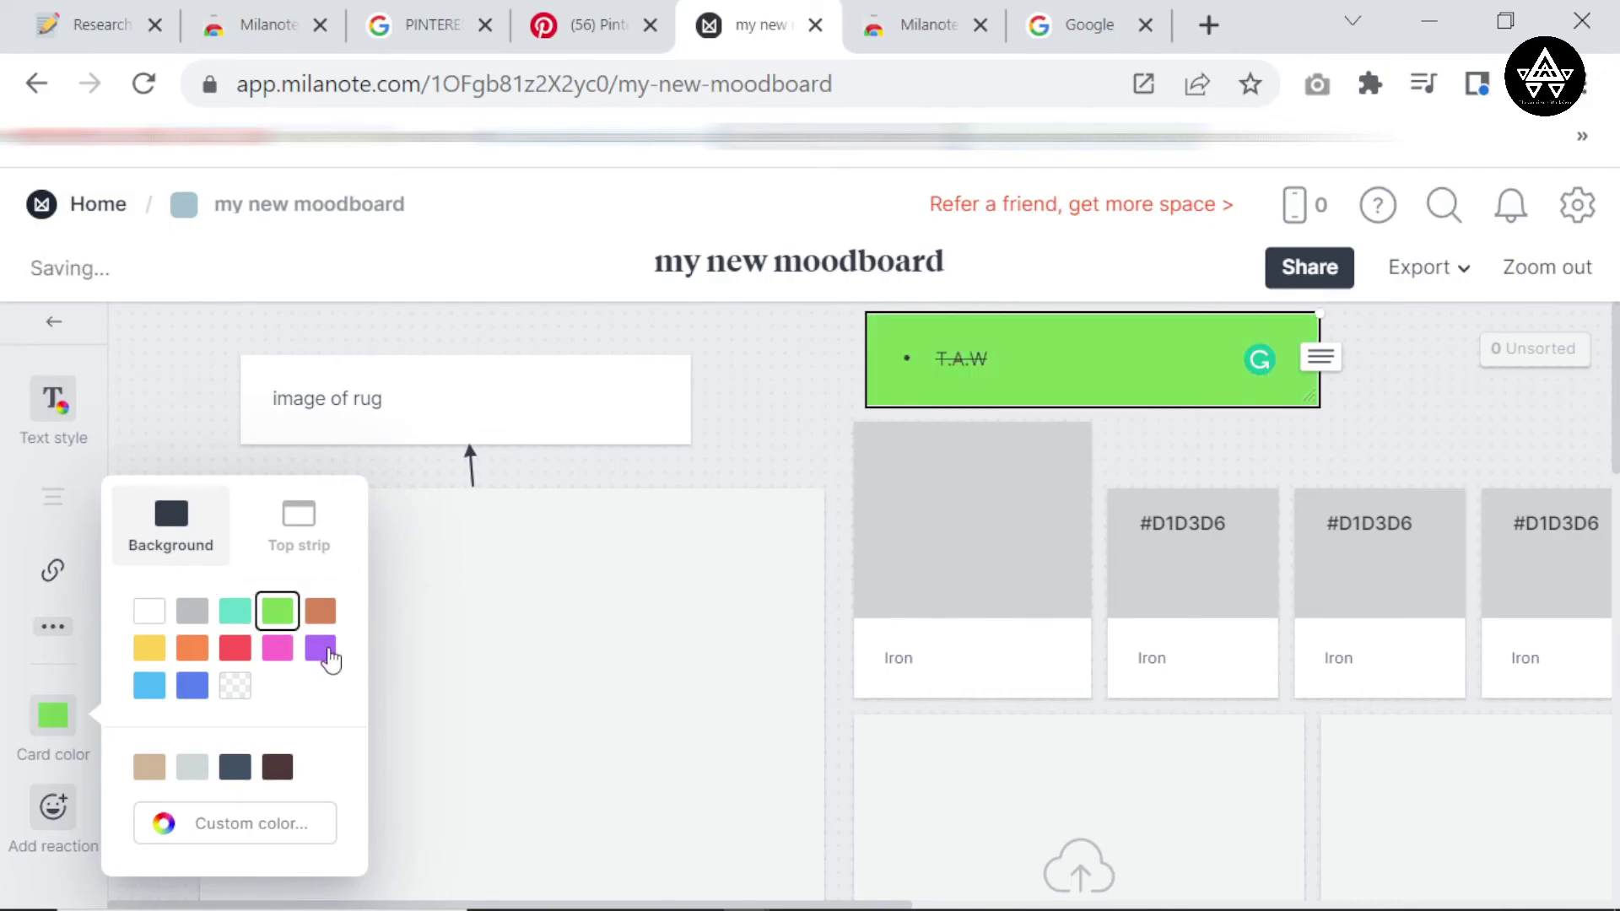
click(321, 650)
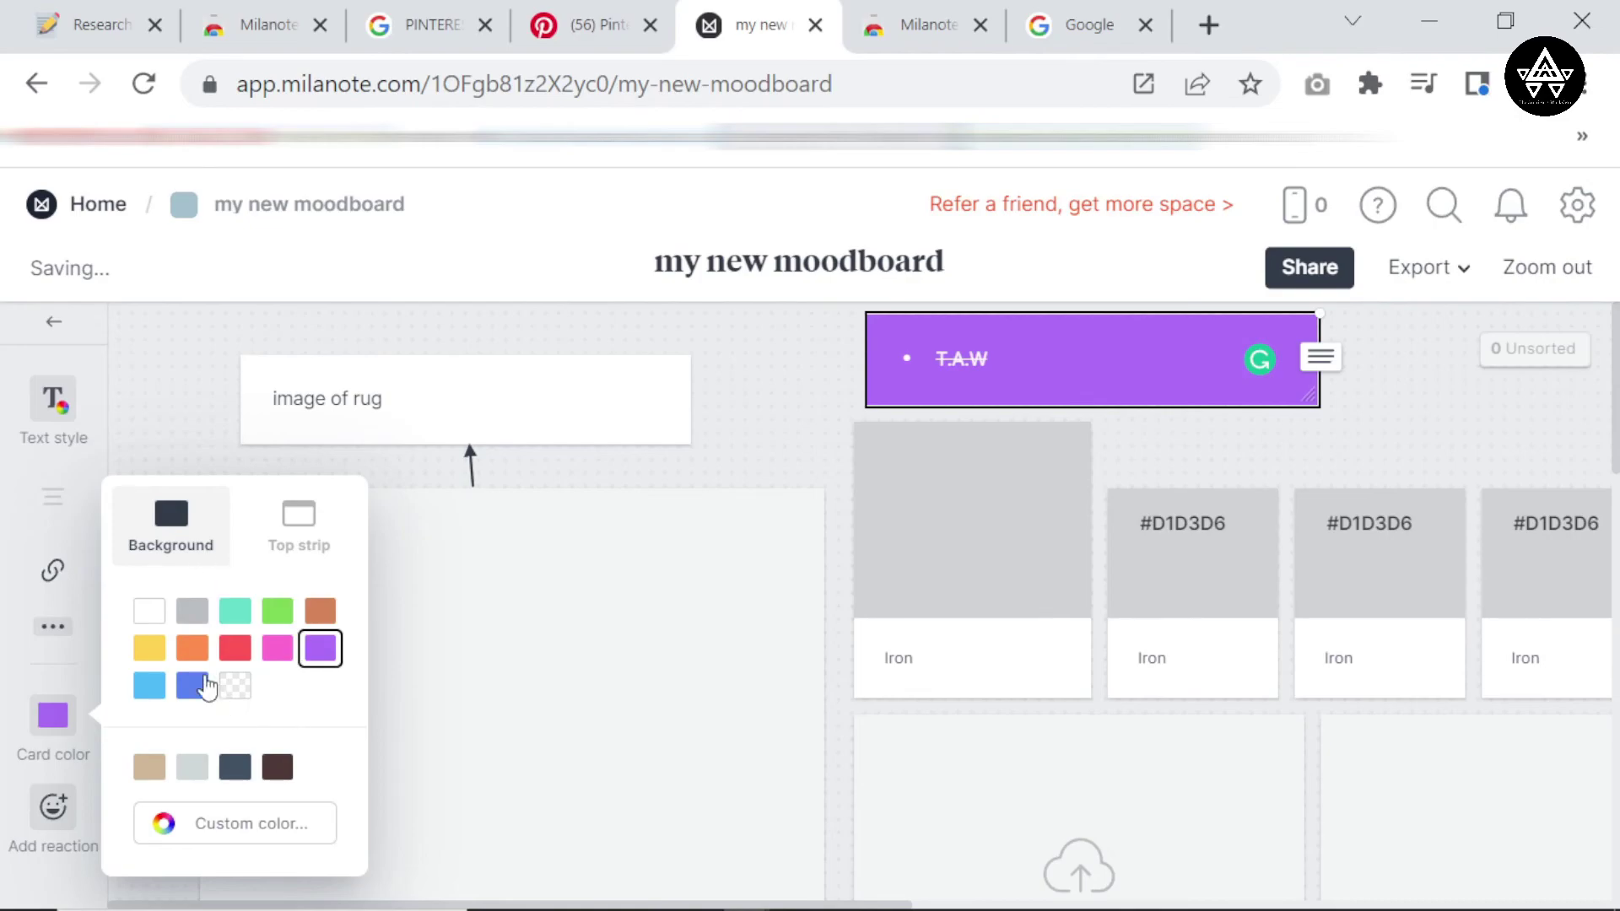
click(216, 823)
click(326, 372)
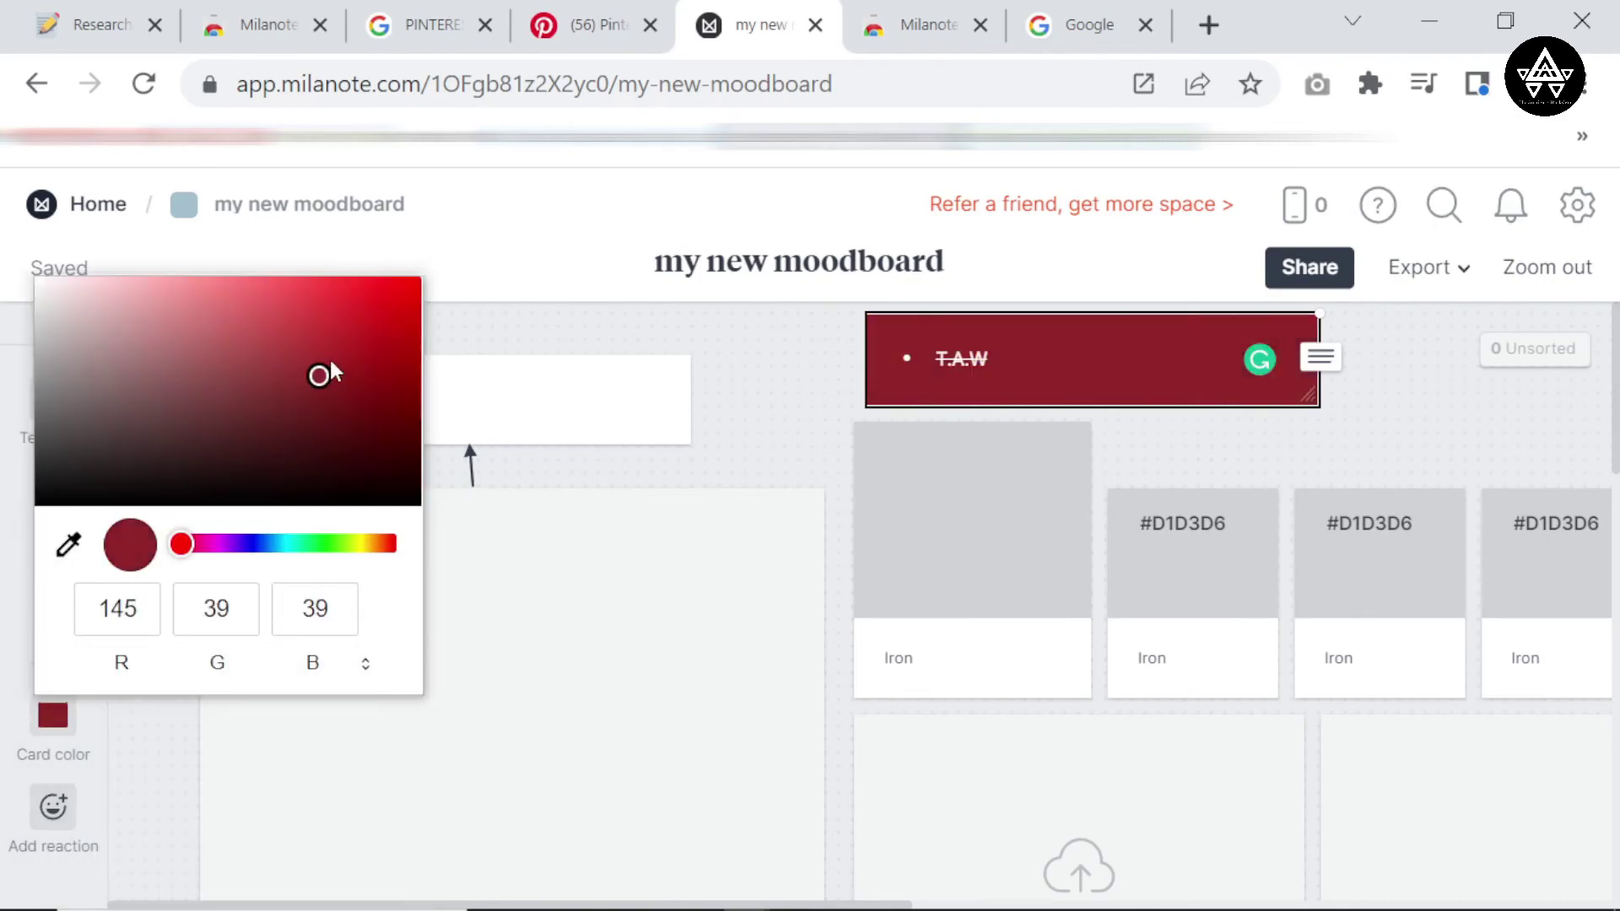
drag(325, 372, 253, 408)
drag(182, 543, 372, 543)
click(318, 329)
drag(318, 329, 373, 299)
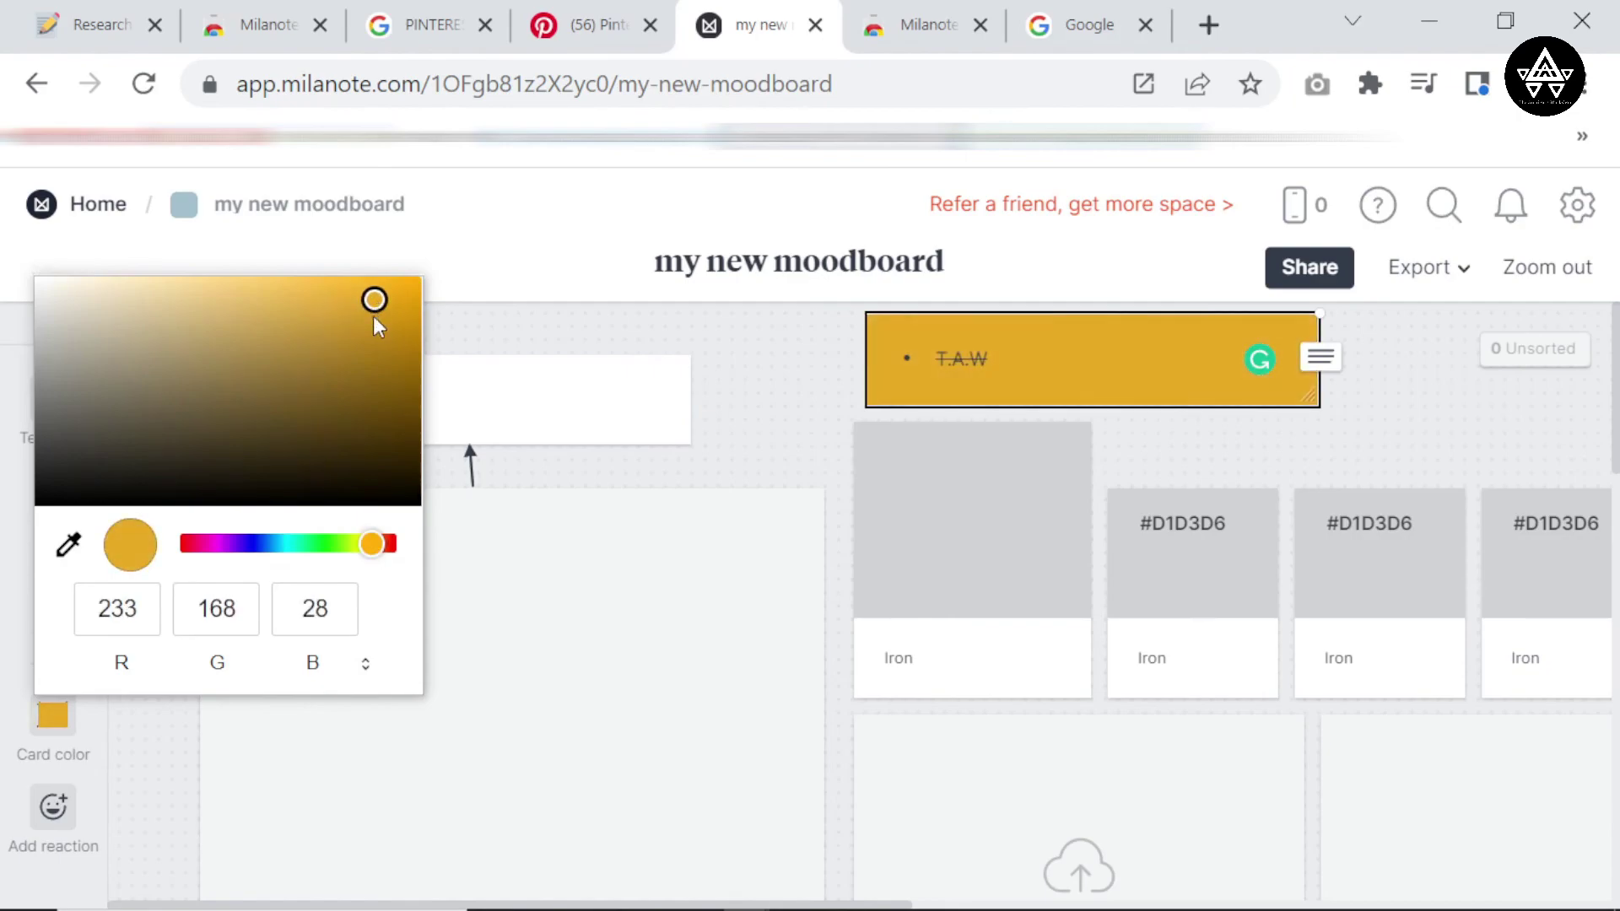
click(768, 472)
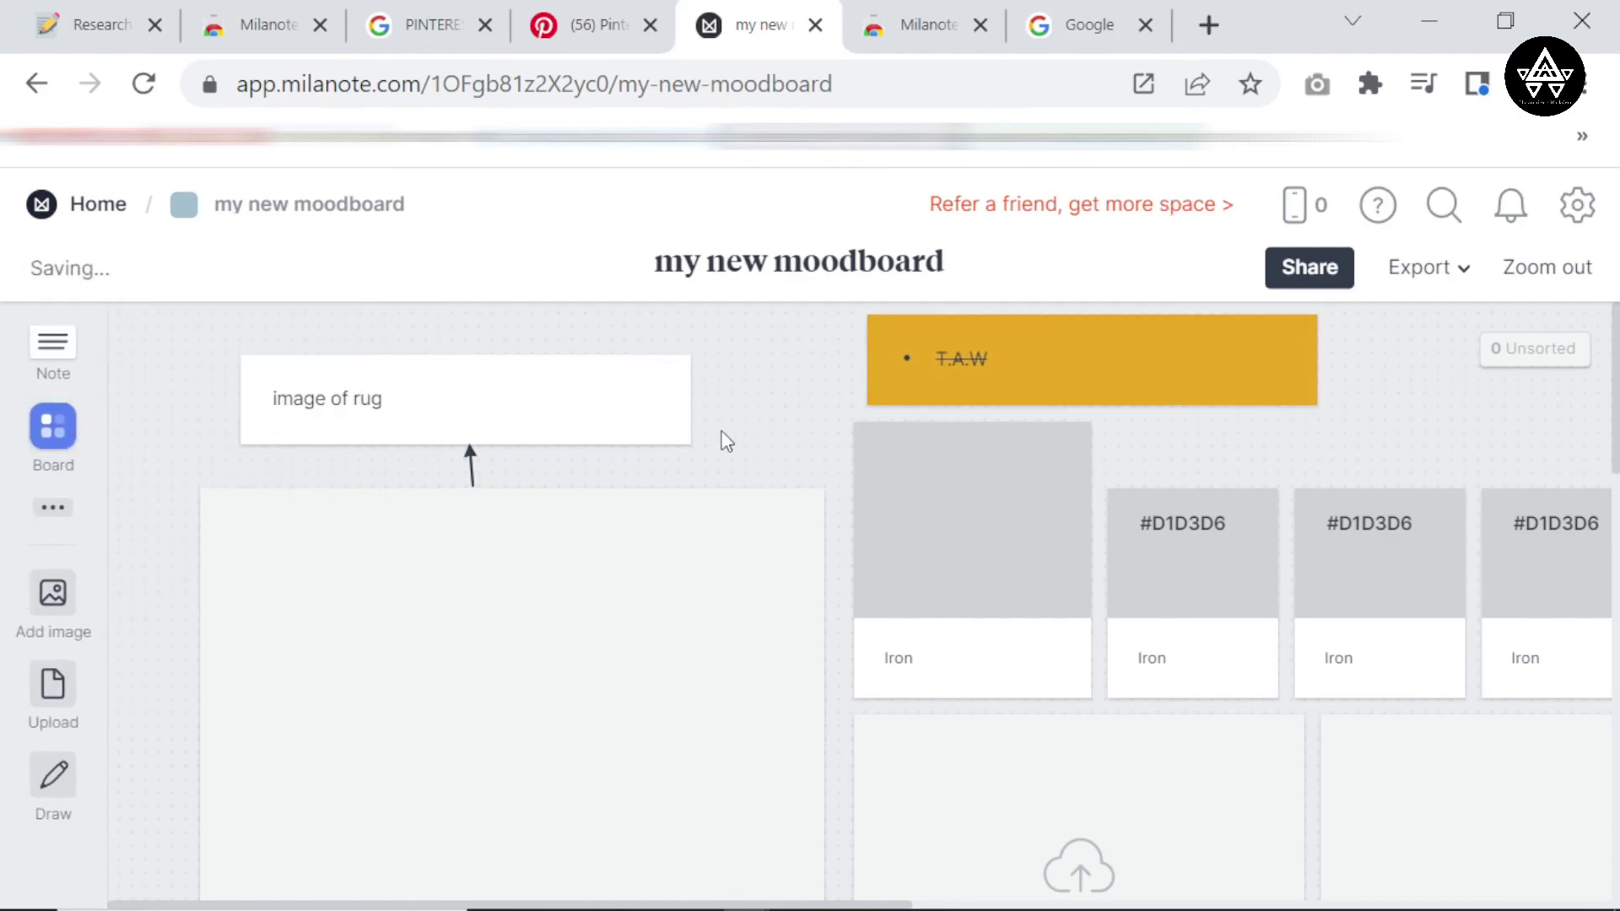
key(ctrl+minus)
key(ctrl+minus)
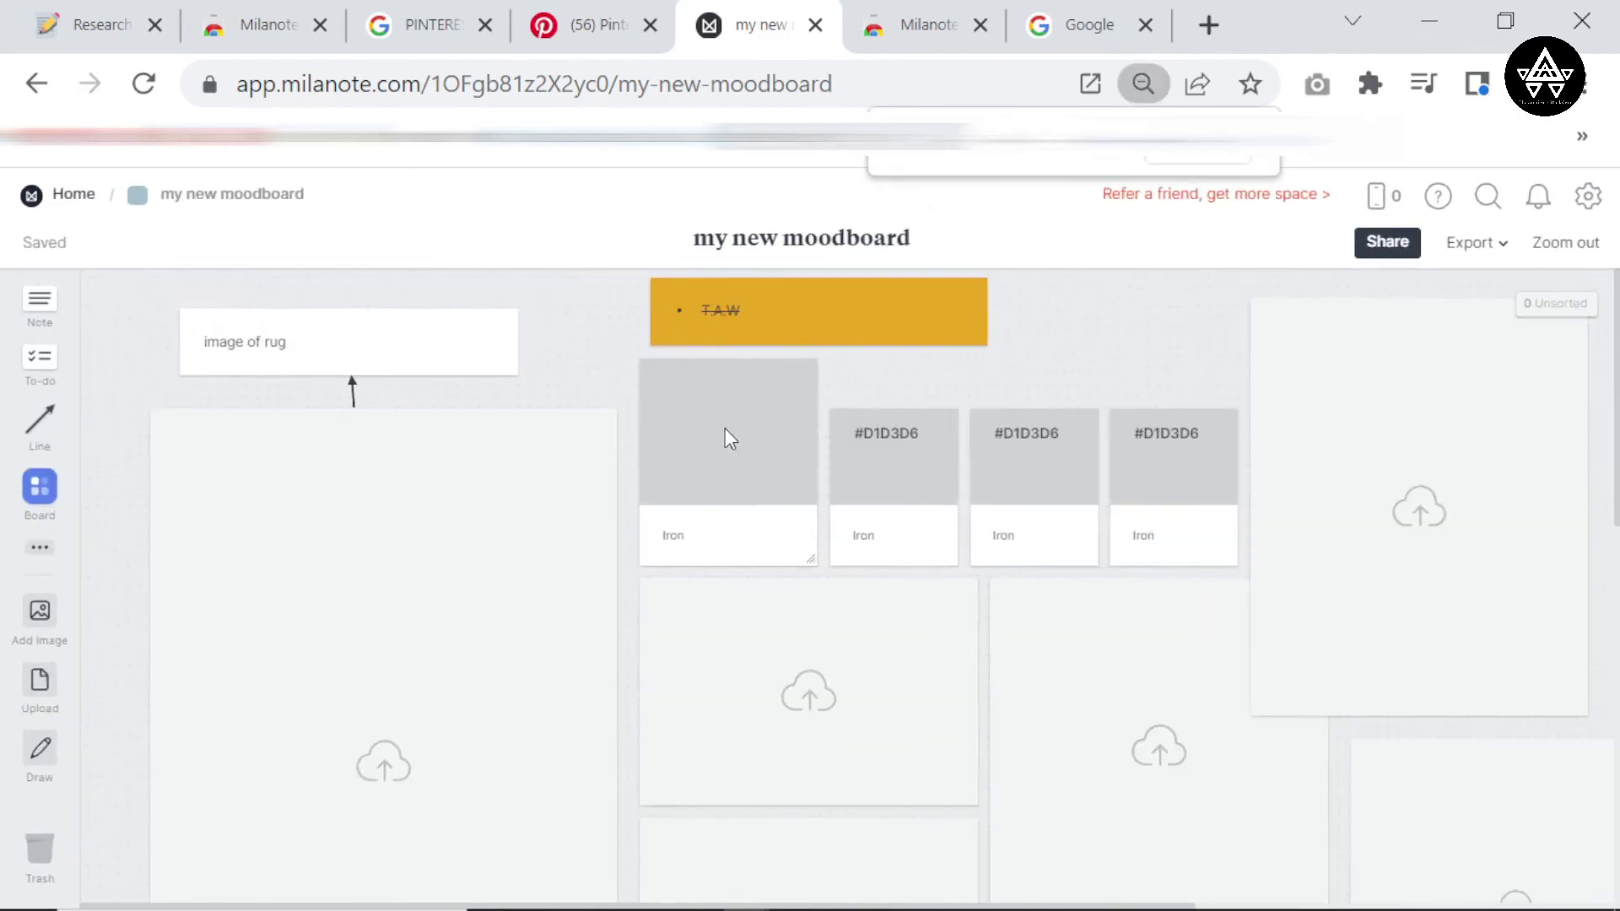
key(ctrl+plus)
key(ctrl+plus)
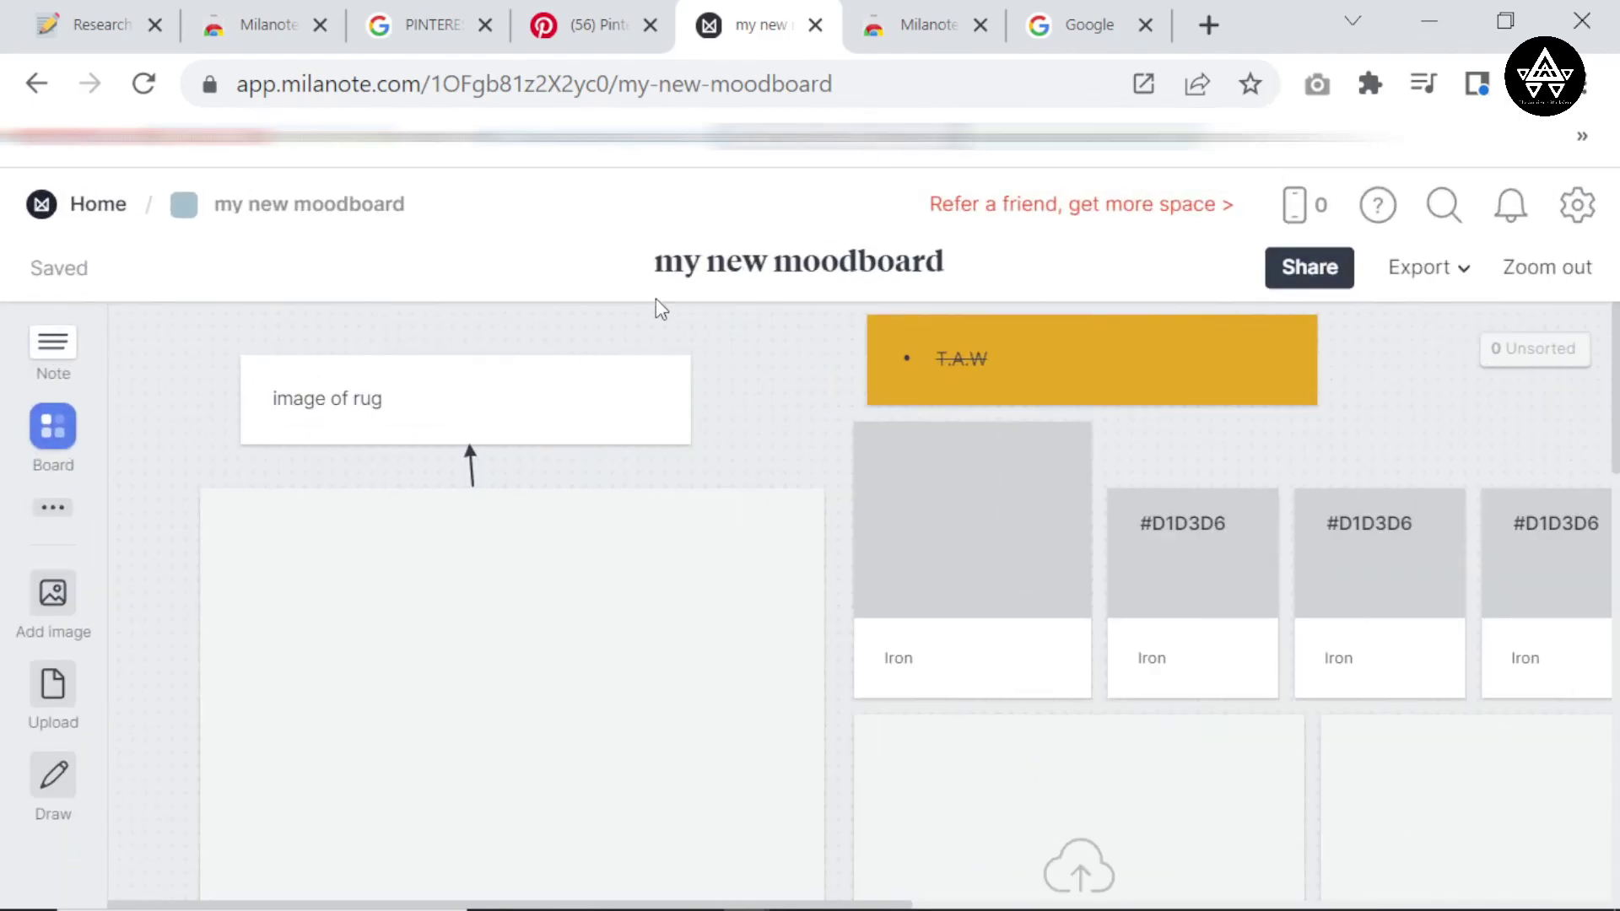
scroll(810, 378, down, 3)
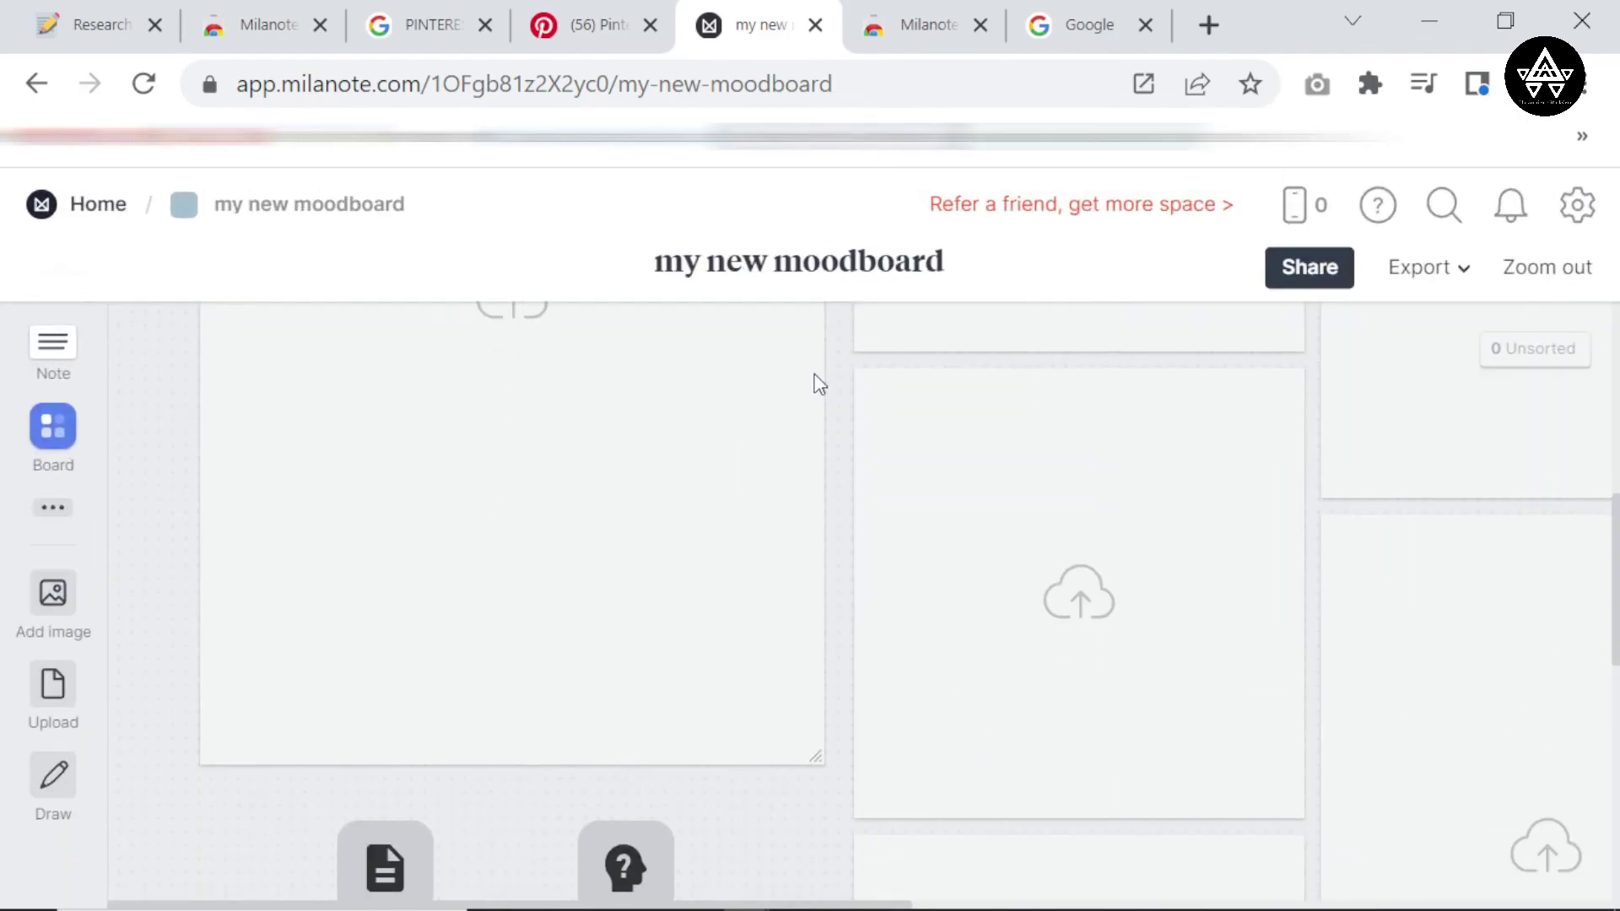